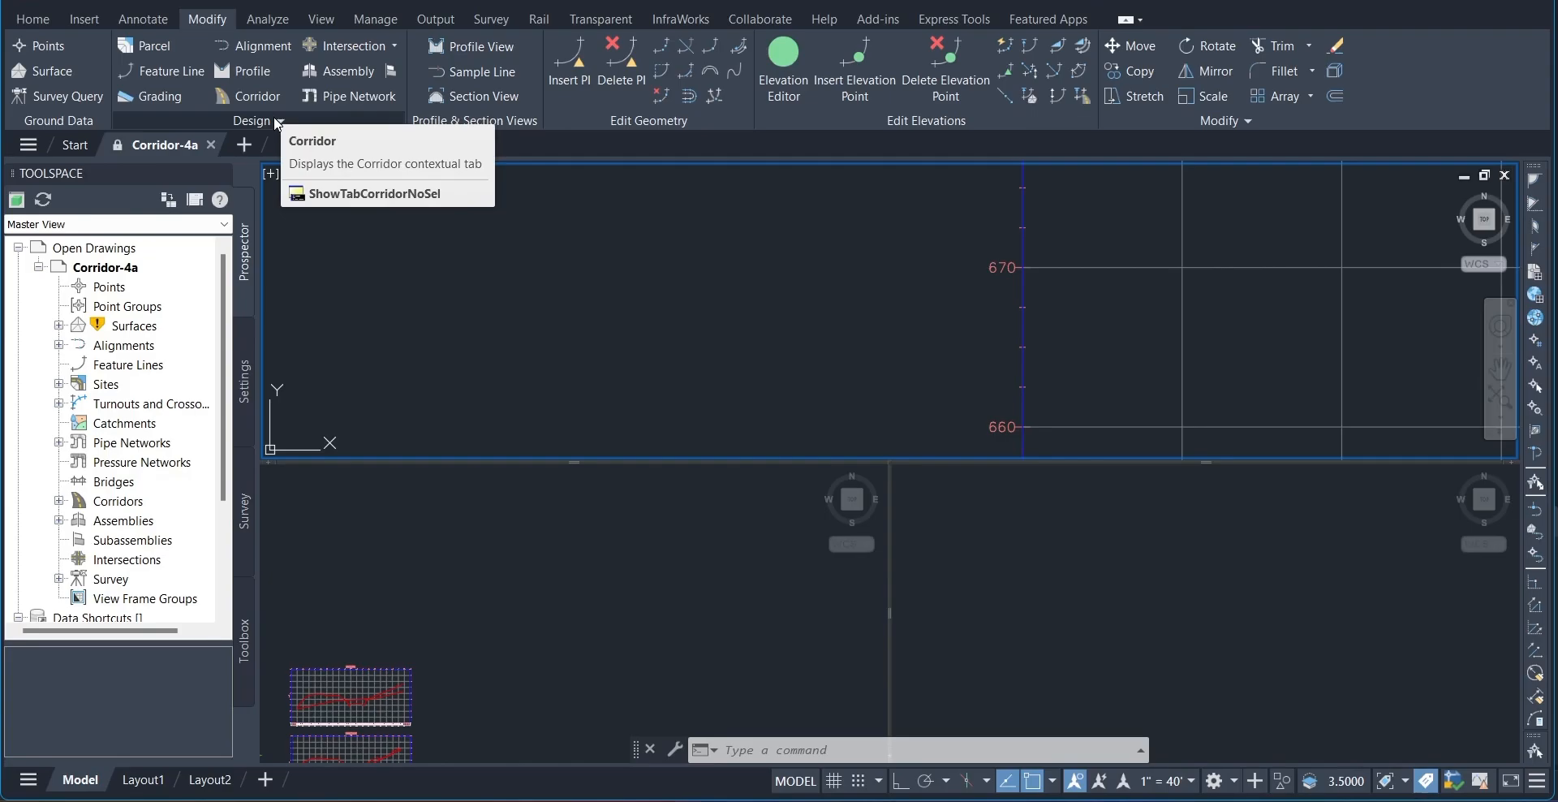
# Open the corridor in the Section Editor and display the section at station 0+00.00'.
pyautogui.click(276, 119)
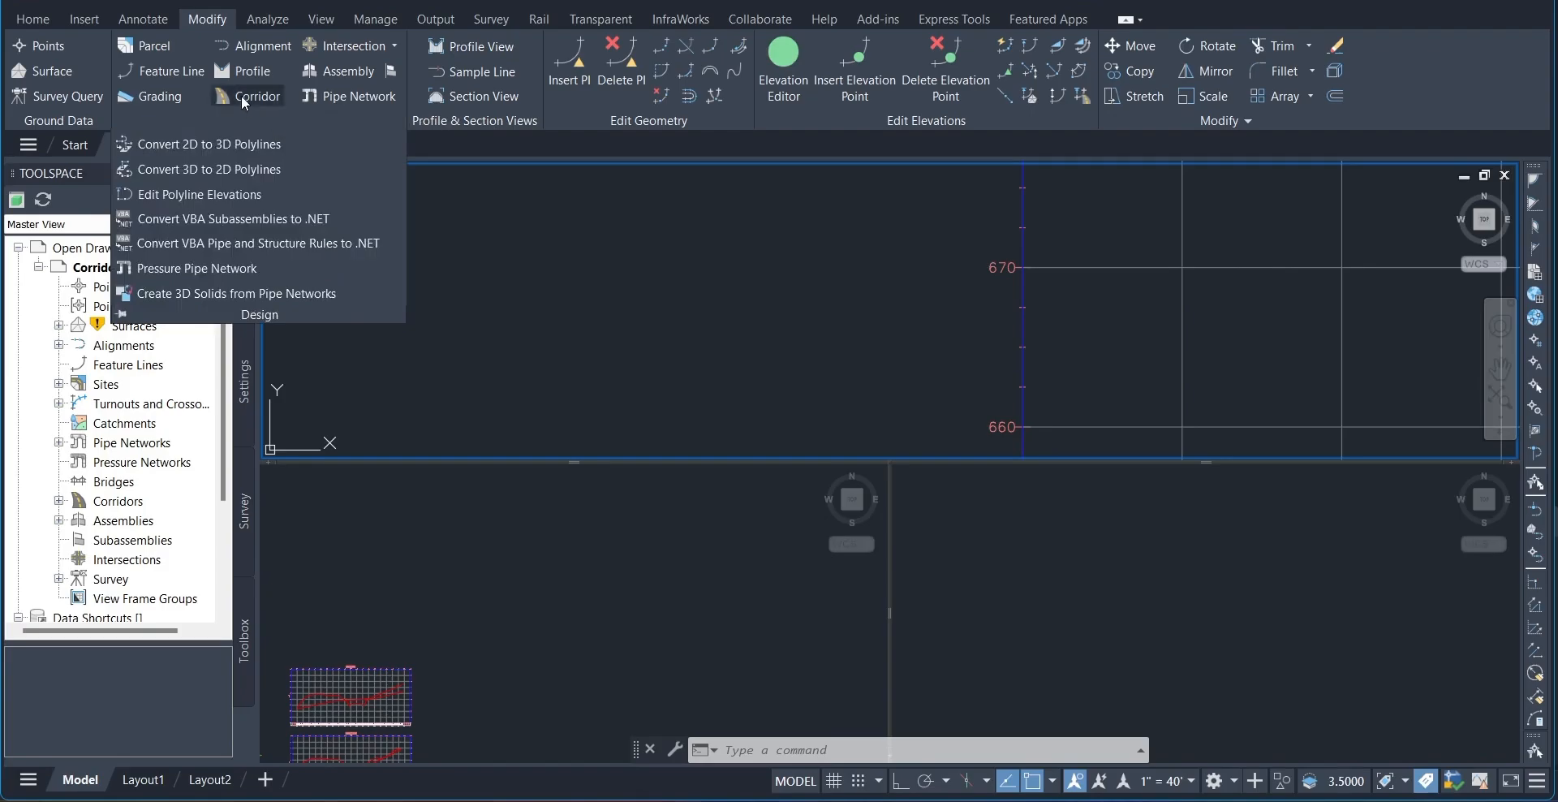
pyautogui.click(241, 95)
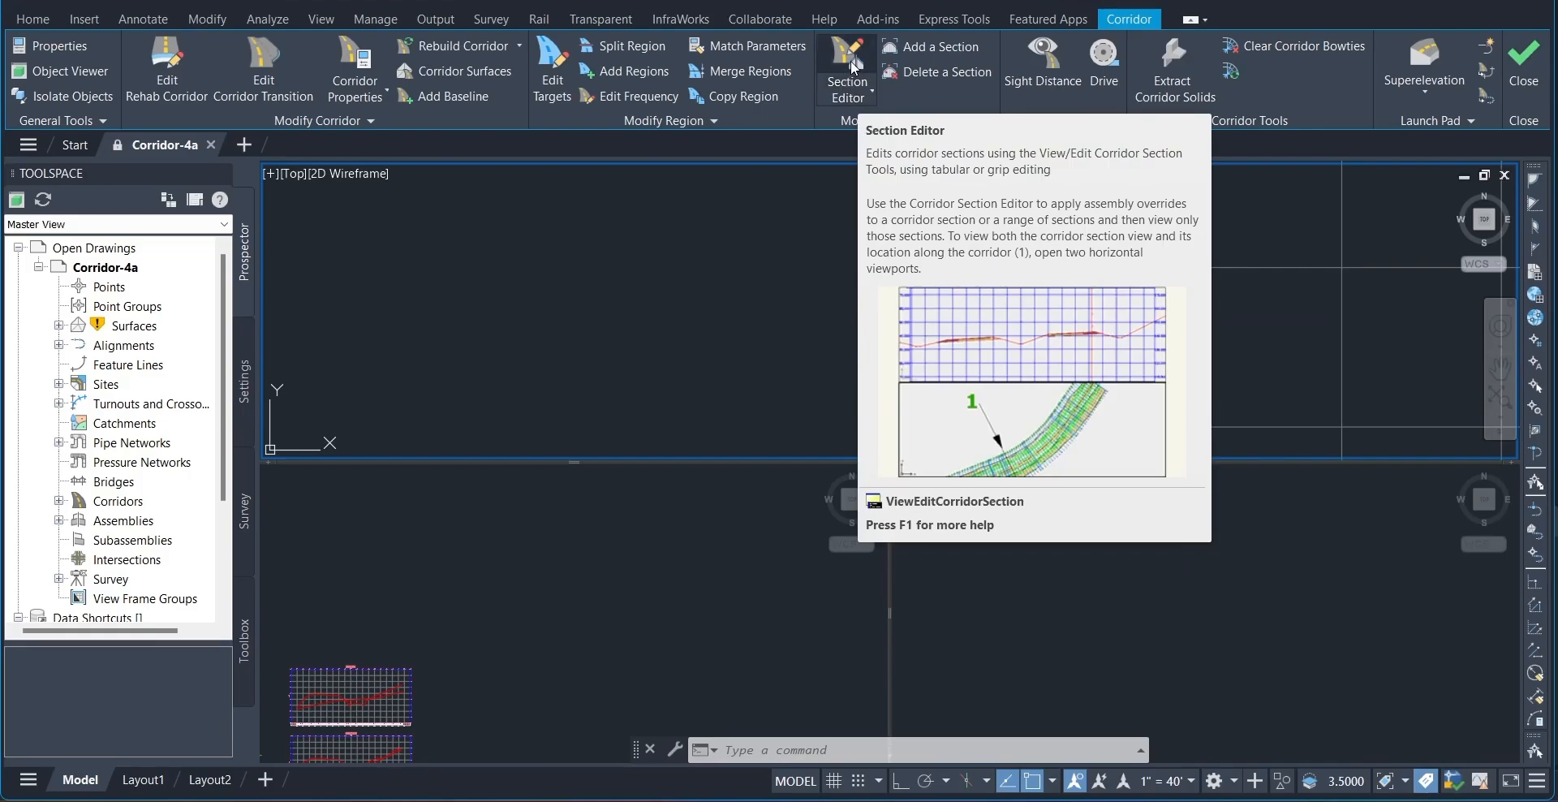
pyautogui.click(850, 60)
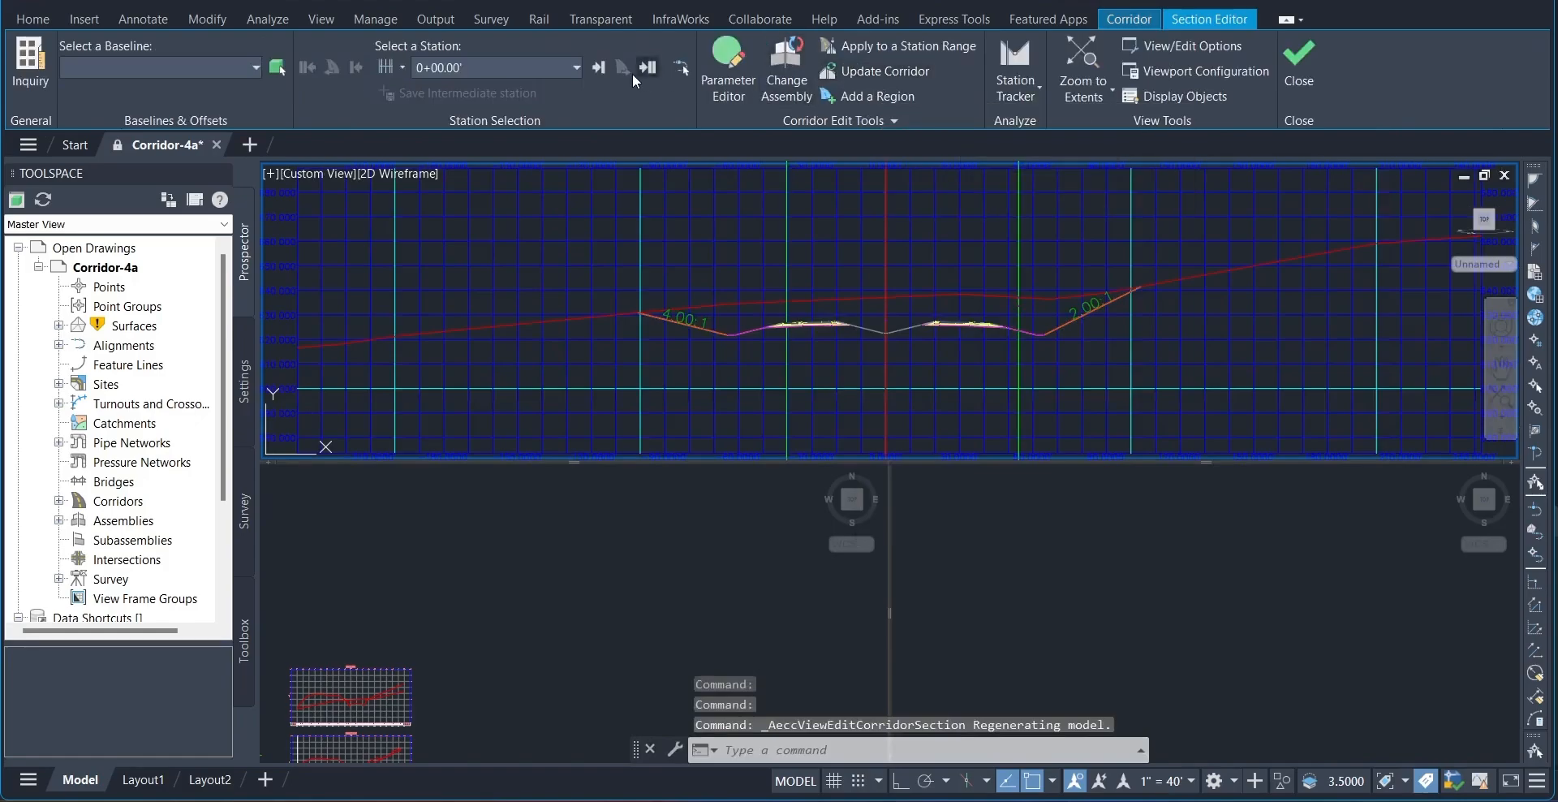
pyautogui.click(574, 69)
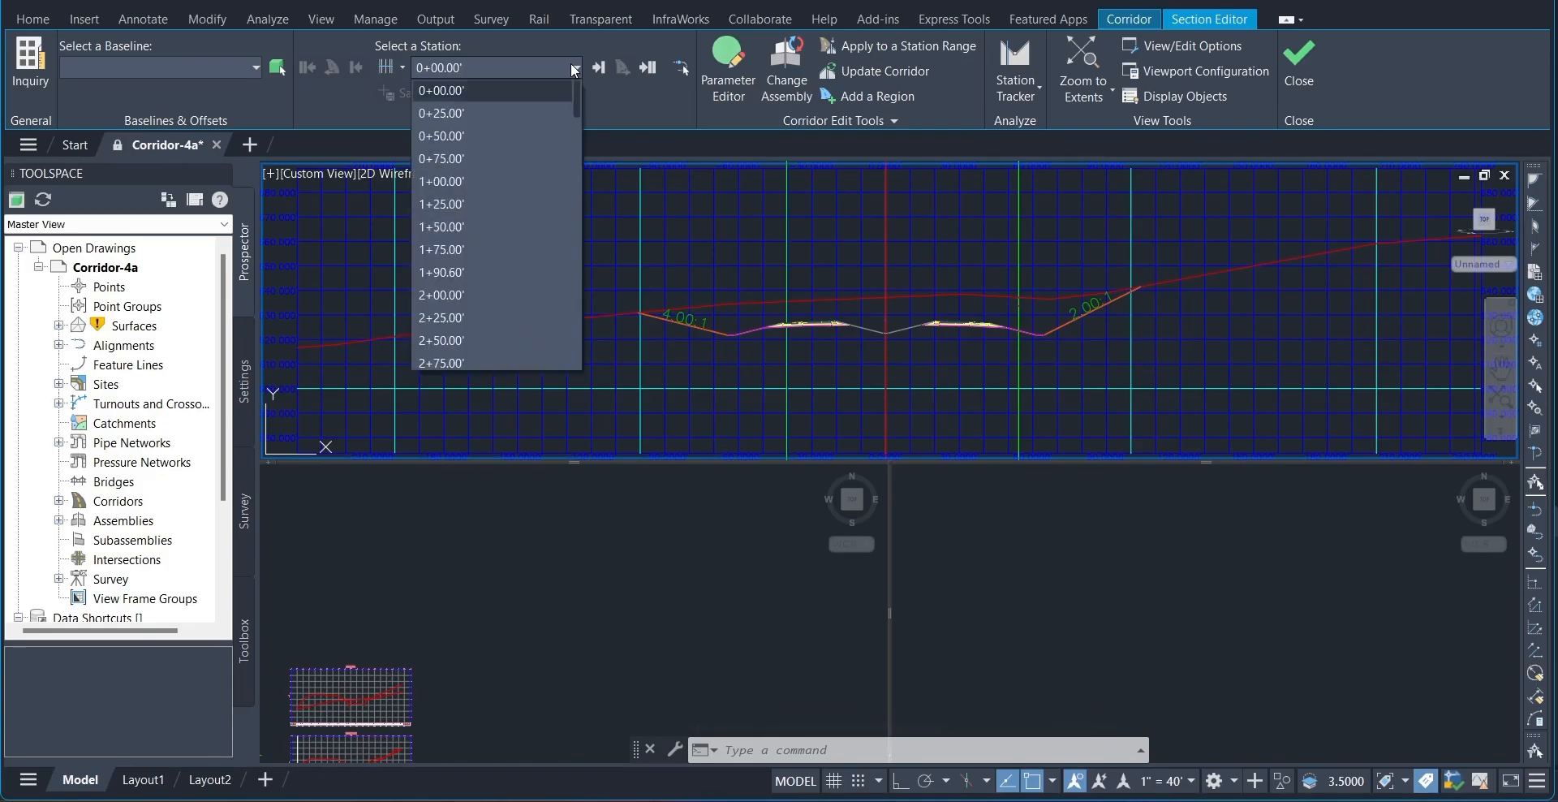
pyautogui.click(491, 89)
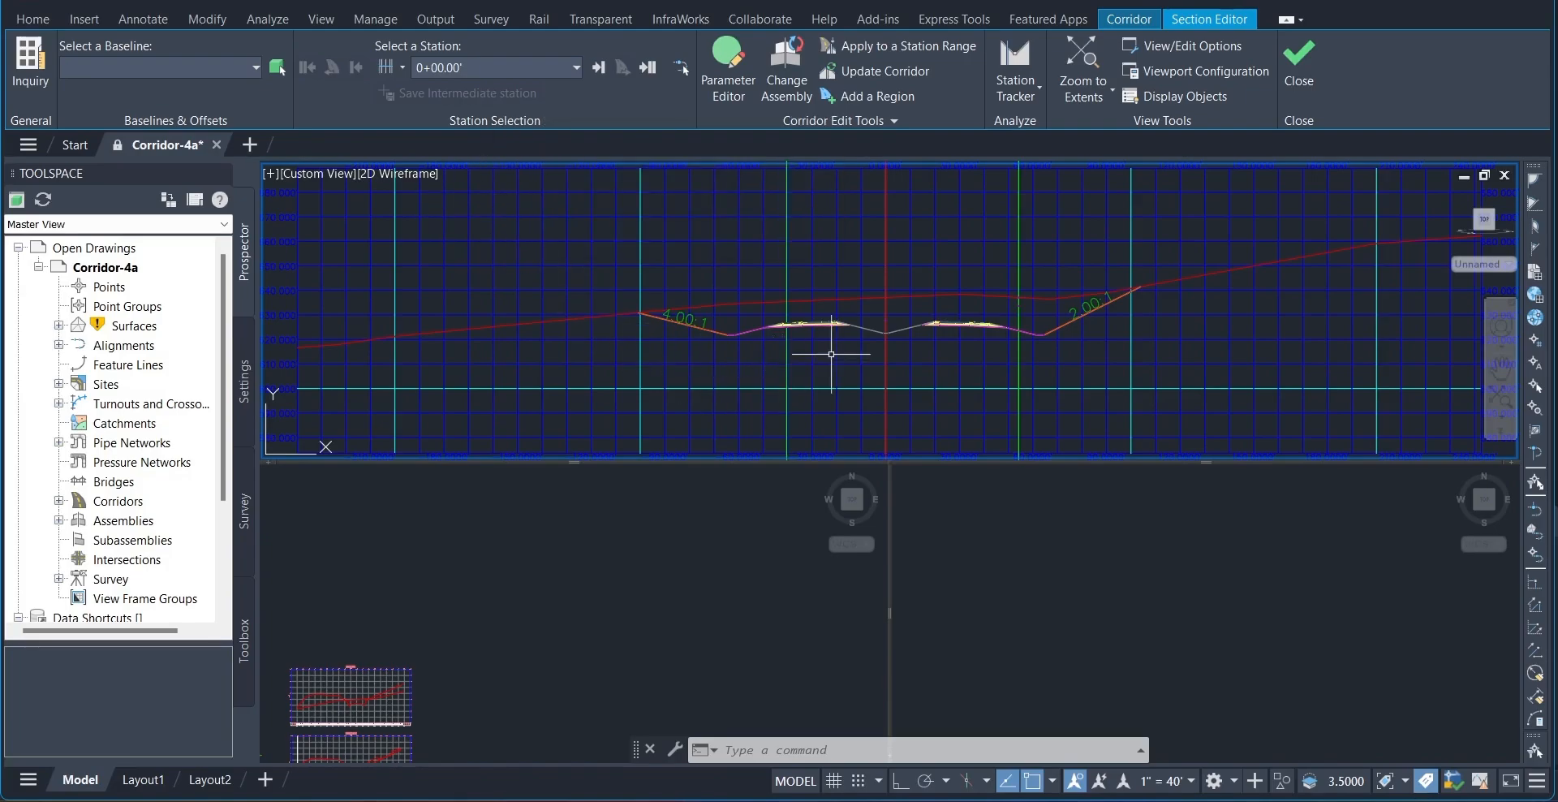
# Examine the daylight slopes and lanes of the corridor section at station 0+00.00'.
pyautogui.moveTo(1086, 323)
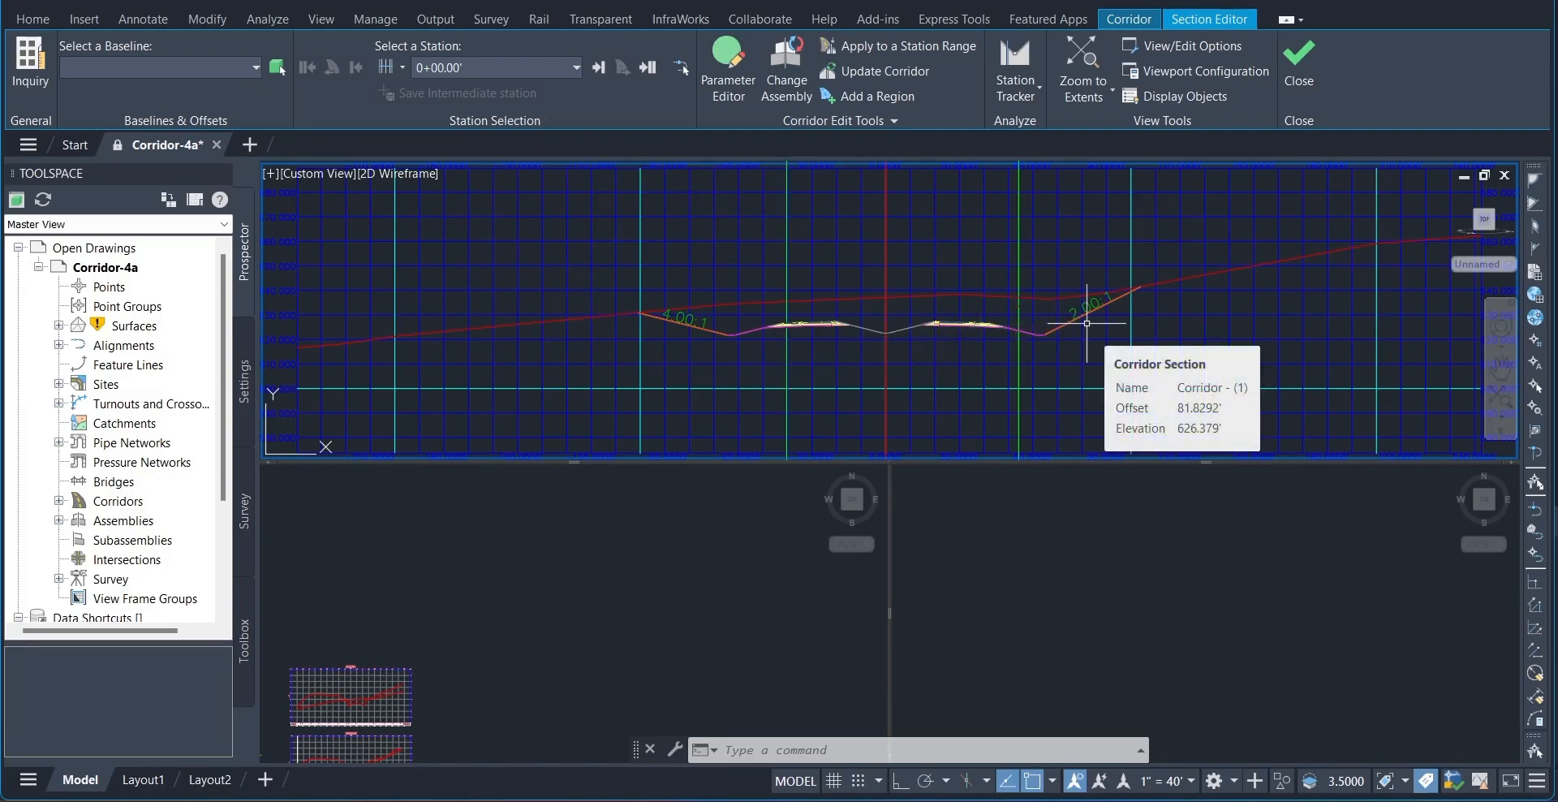
pyautogui.scroll(2, 1087, 323)
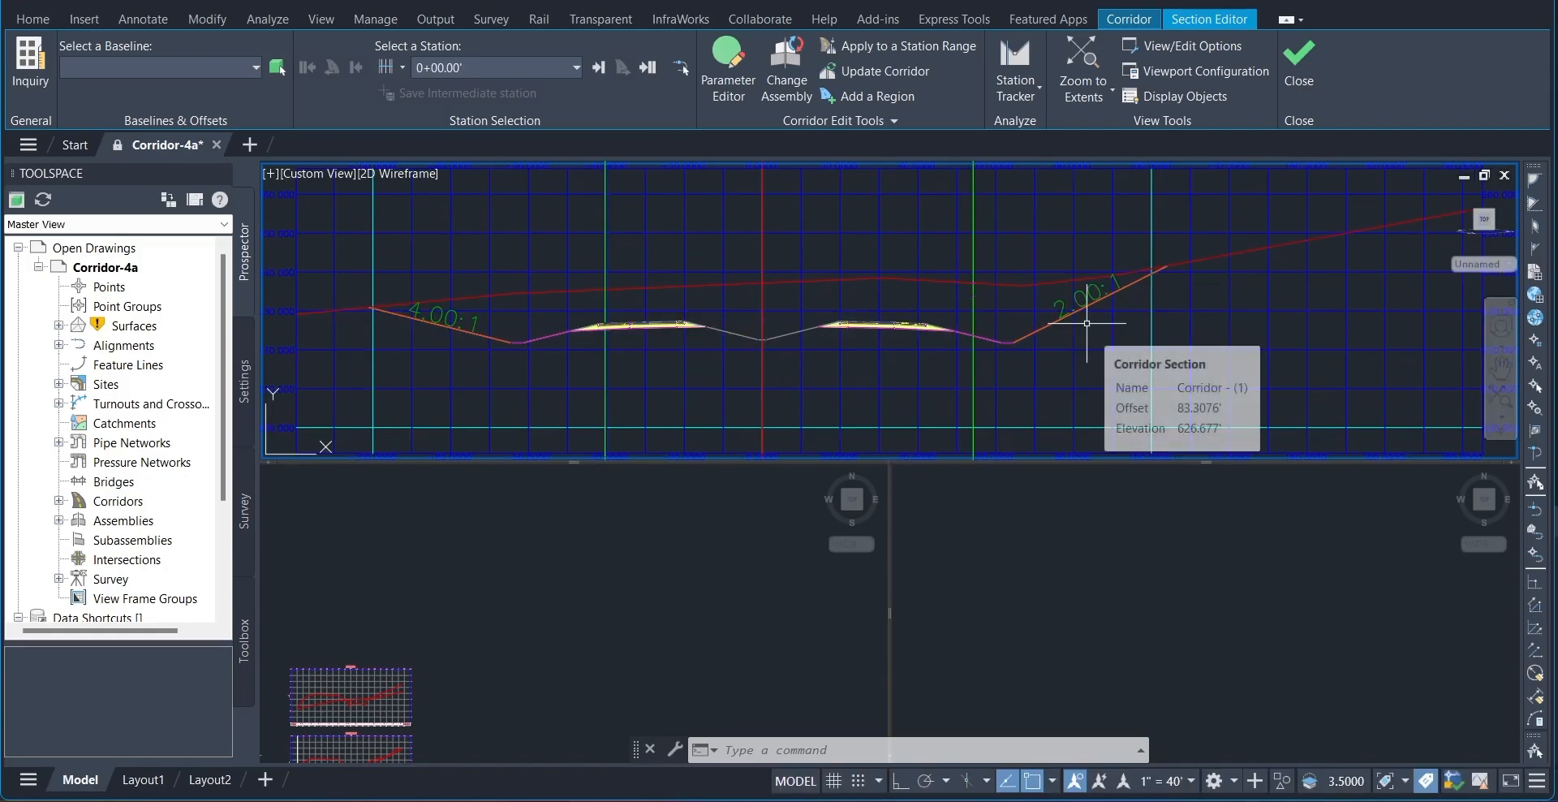
pyautogui.scroll(-2, 1087, 322)
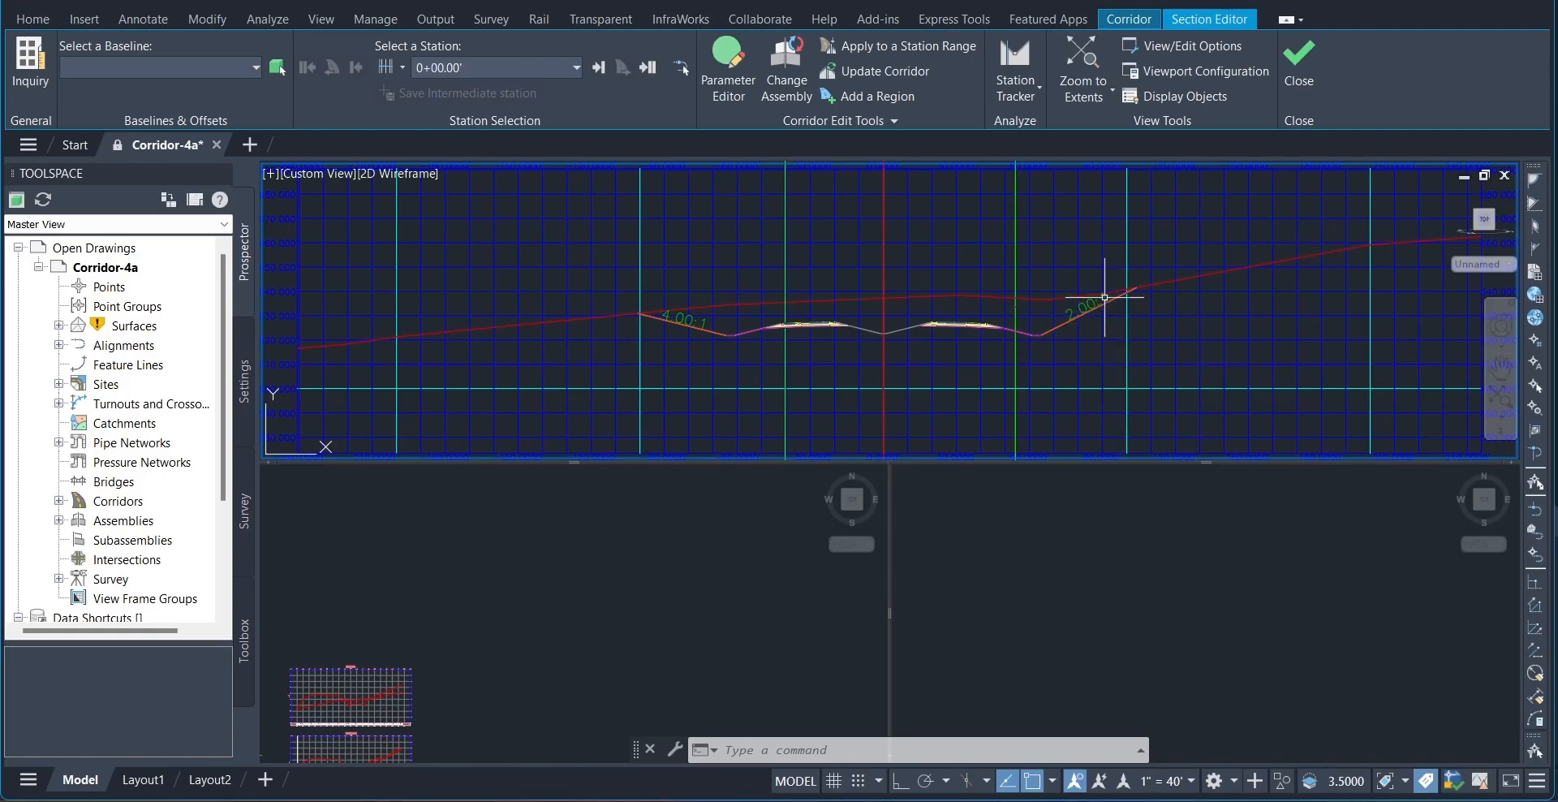
pyautogui.click(951, 324)
pyautogui.press('Escape')
pyautogui.moveTo(731, 314)
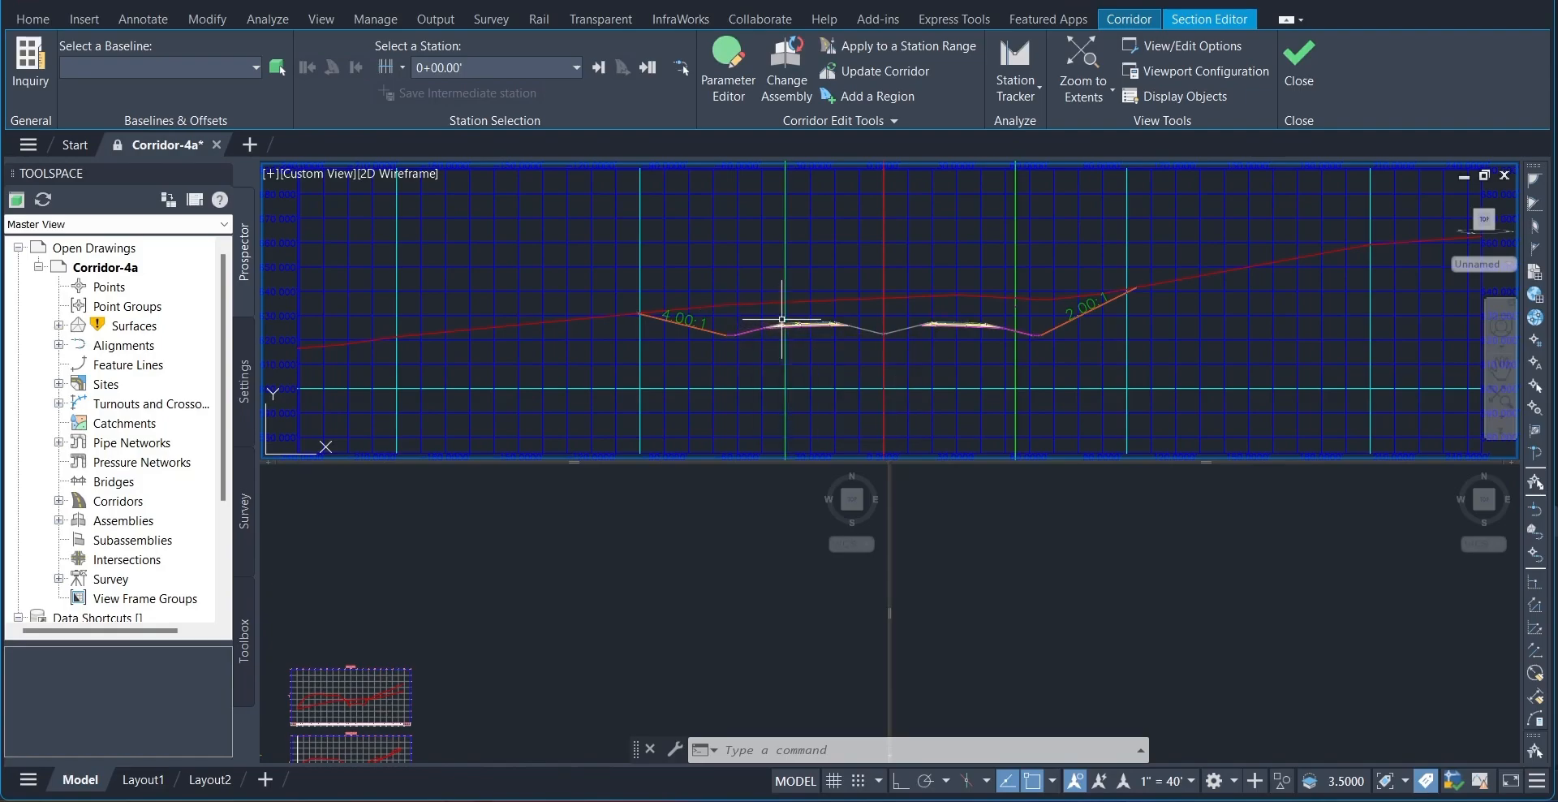
# Step forward through the corridor sections one station at a time up to station 3+50.00'.
pyautogui.click(598, 69)
pyautogui.click(598, 69)
pyautogui.click(598, 68)
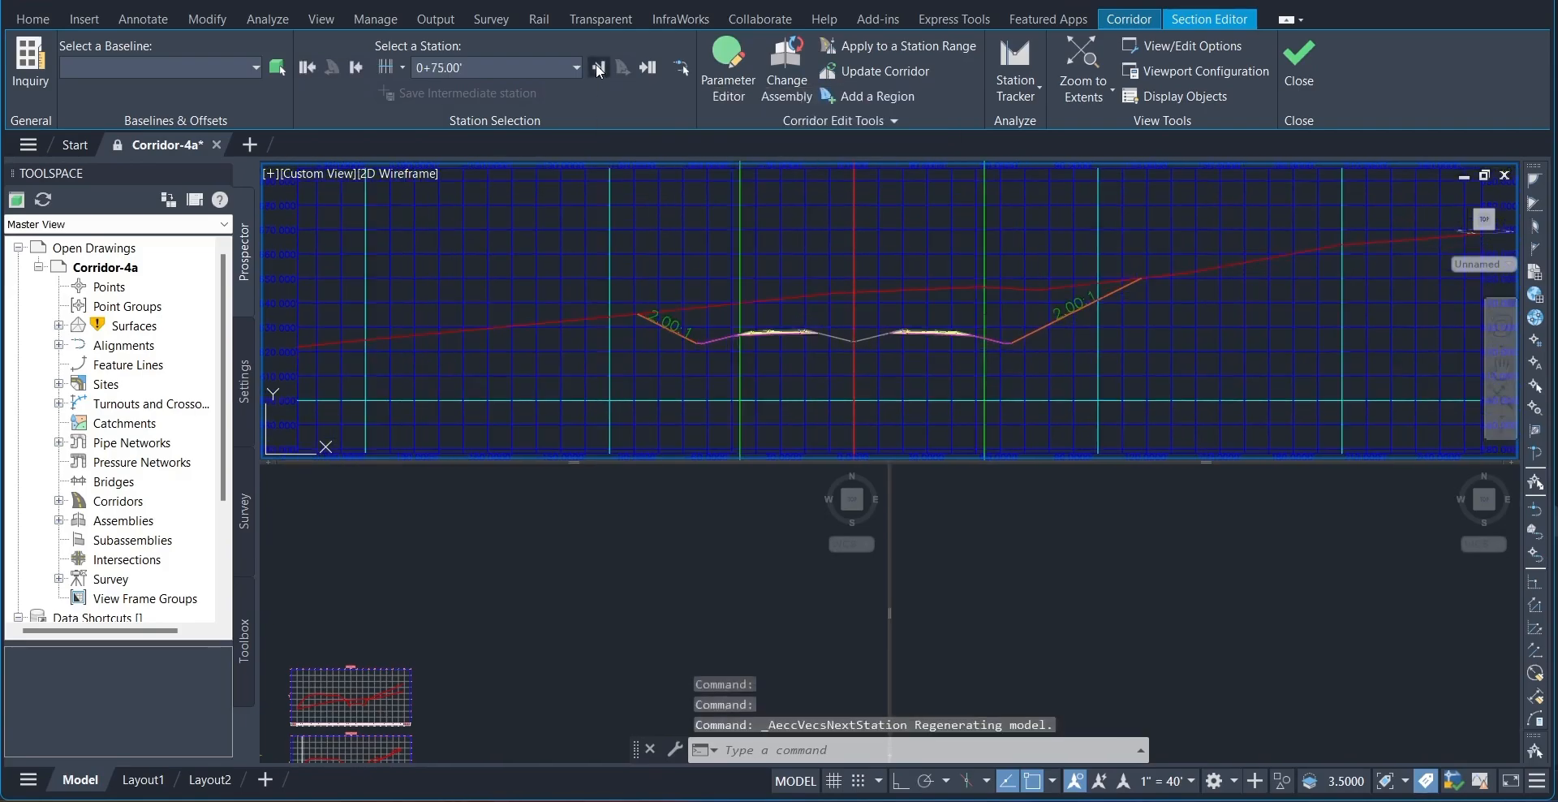
pyautogui.click(597, 68)
pyautogui.click(598, 68)
pyautogui.click(598, 68)
pyautogui.click(598, 68)
pyautogui.click(598, 68)
pyautogui.click(597, 68)
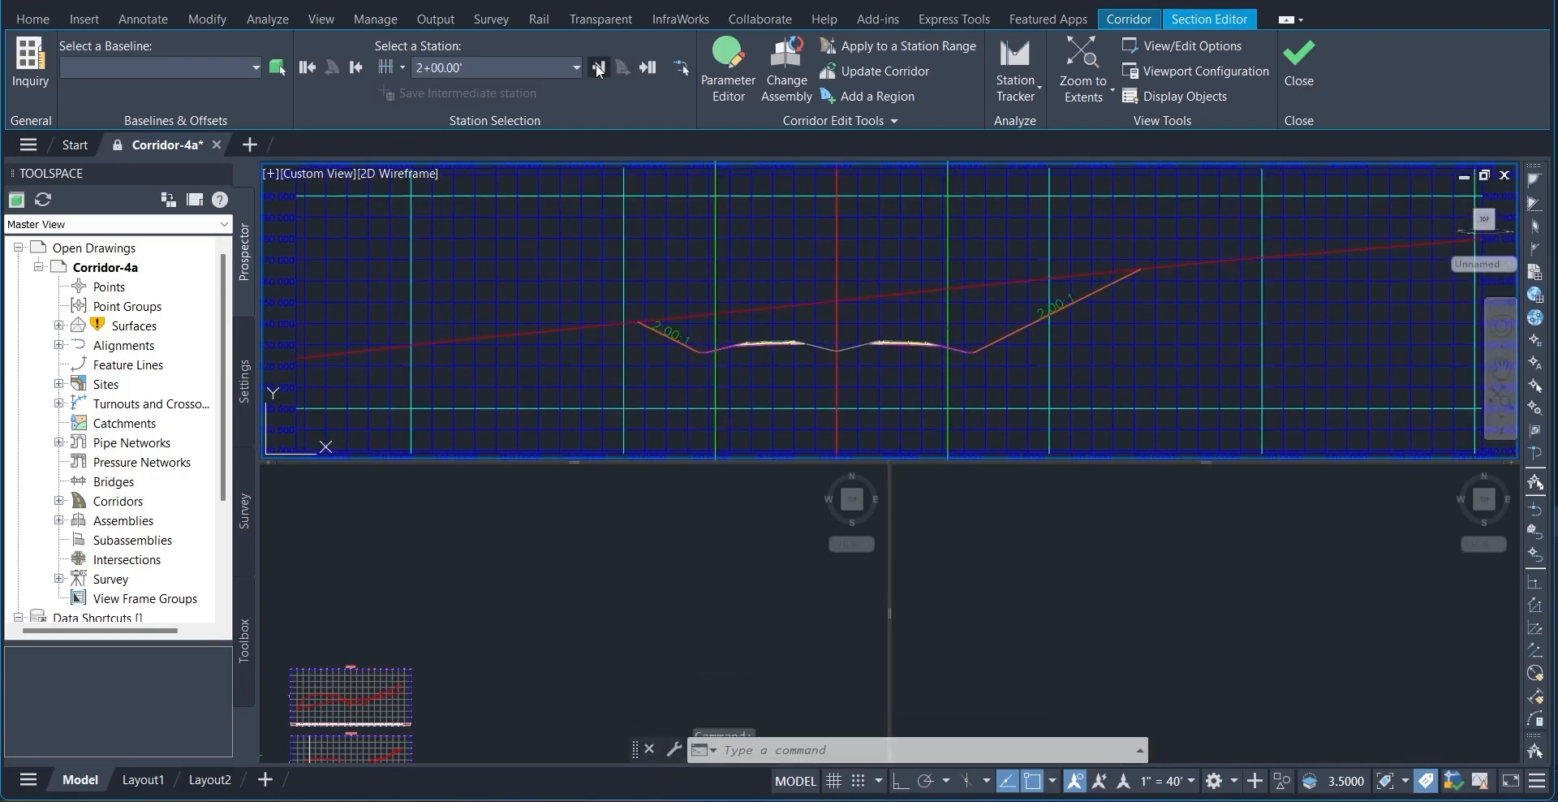
pyautogui.click(598, 68)
pyautogui.click(596, 65)
pyautogui.click(596, 65)
pyautogui.click(597, 65)
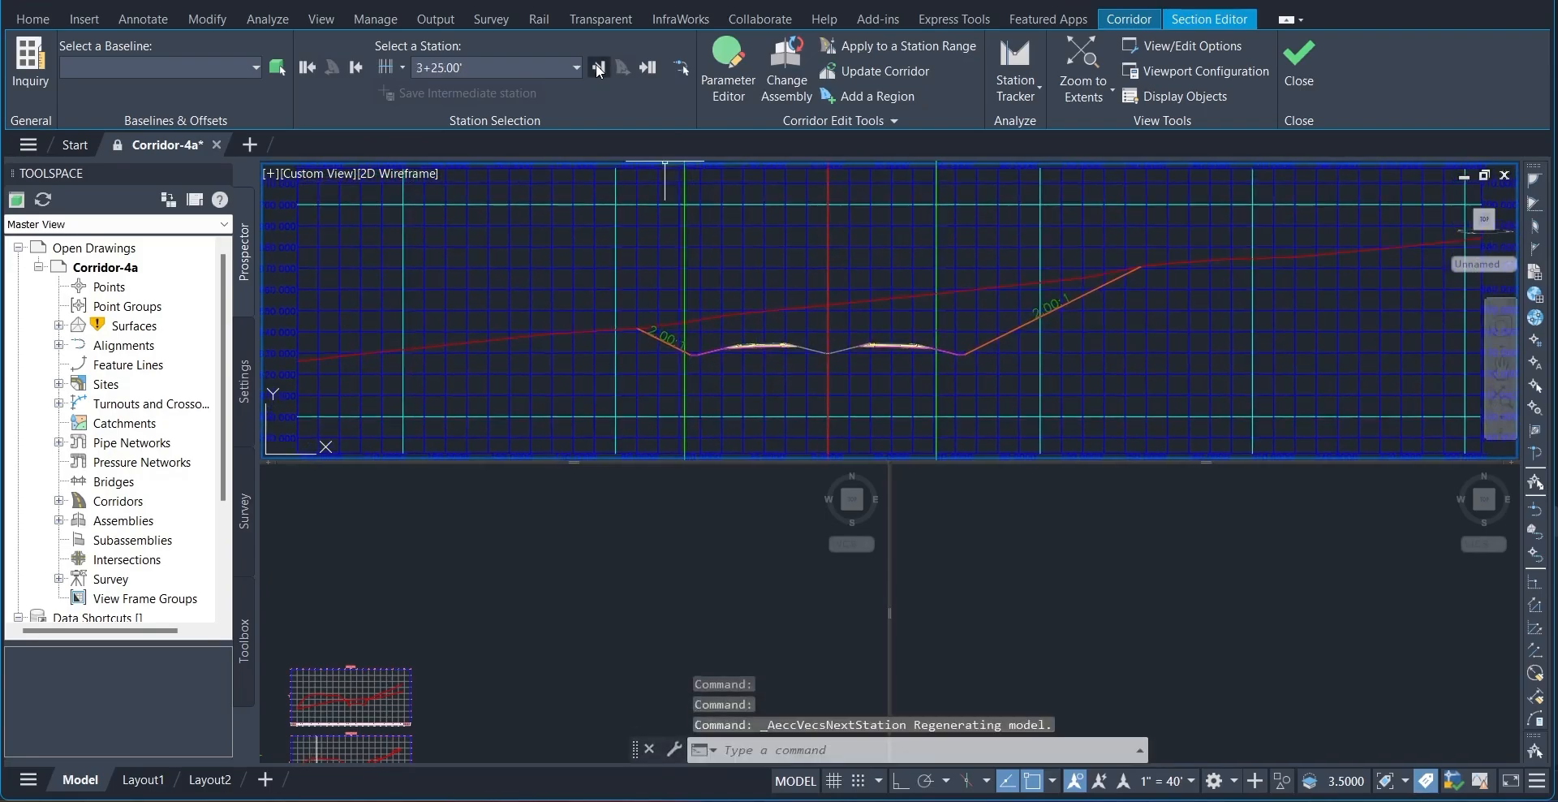
pyautogui.click(596, 65)
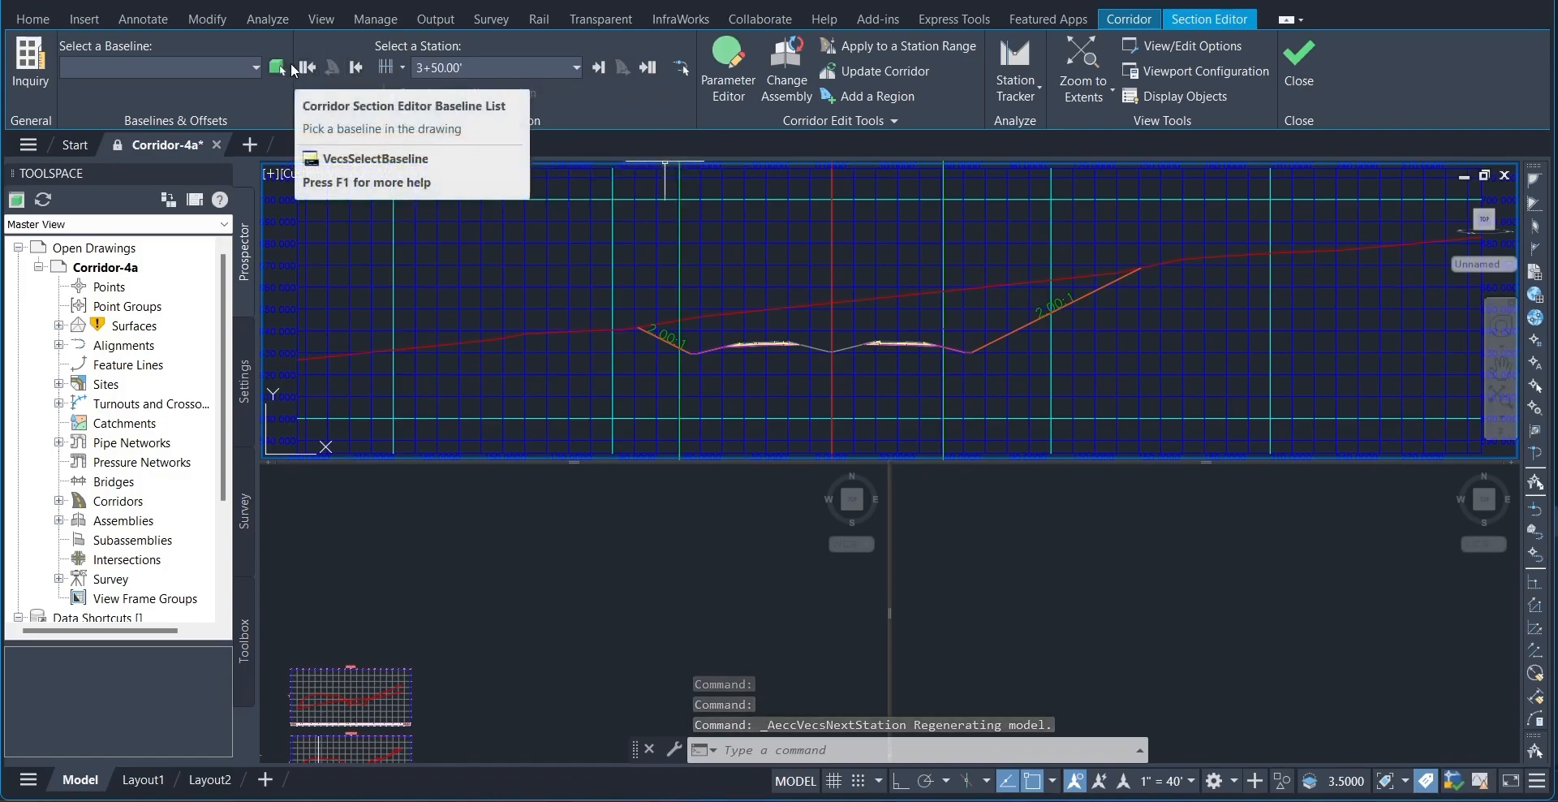
# Step back through the corridor sections one station at a time to station 1+75.00'.
pyautogui.click(357, 67)
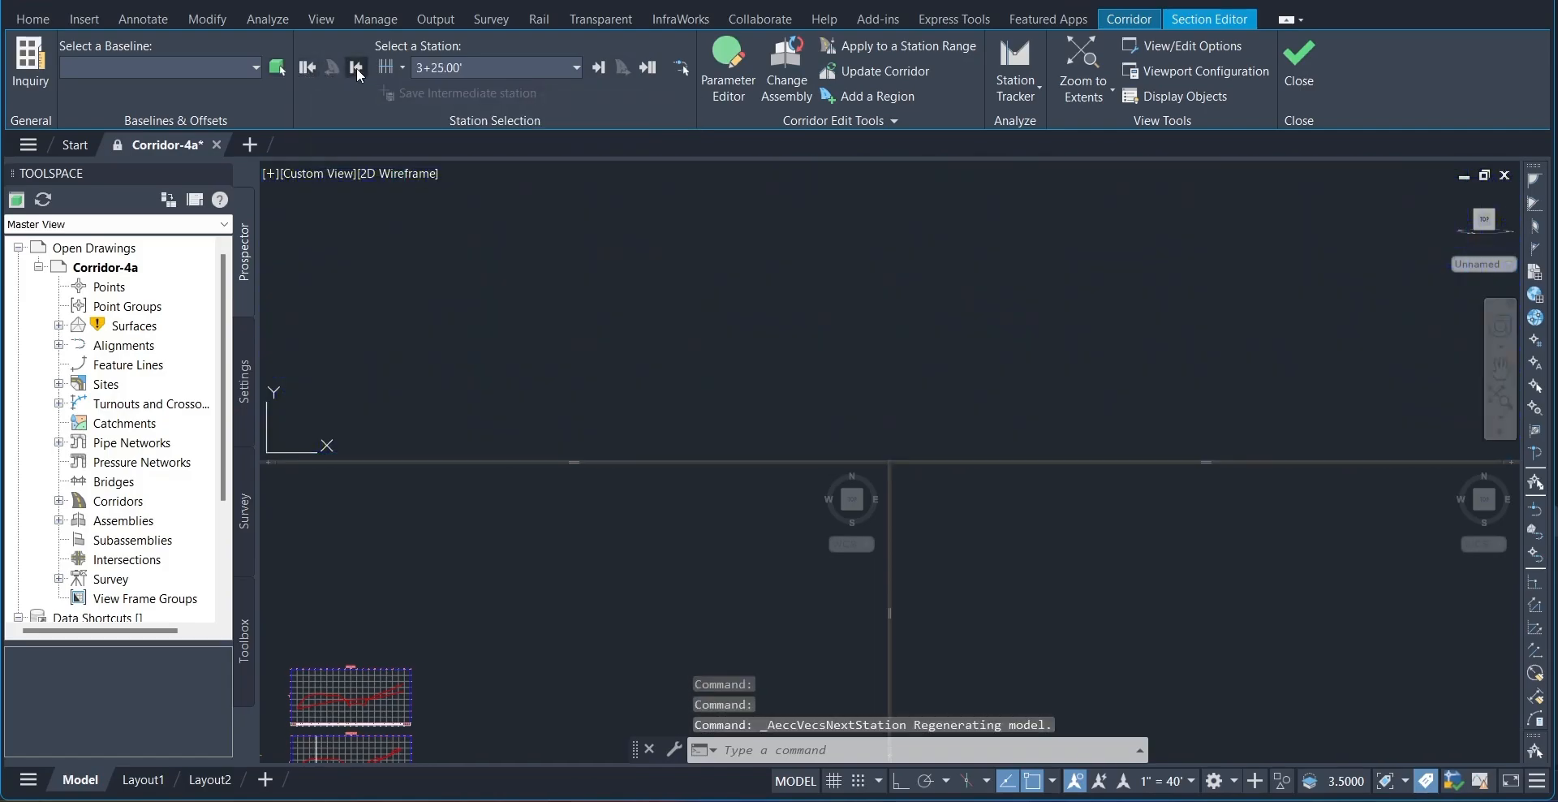
pyautogui.click(357, 66)
pyautogui.click(357, 67)
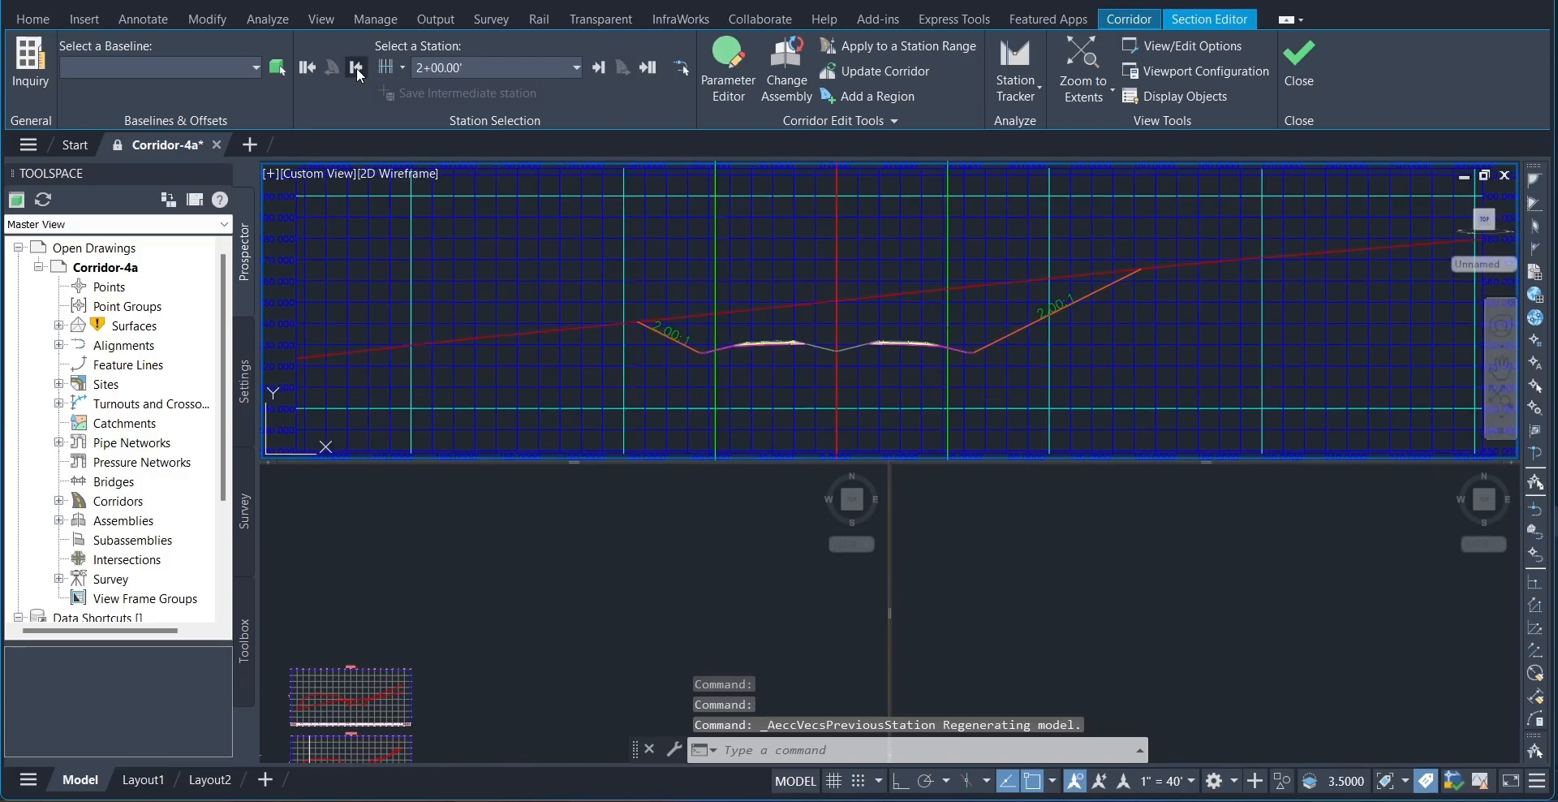
pyautogui.click(356, 67)
pyautogui.click(357, 67)
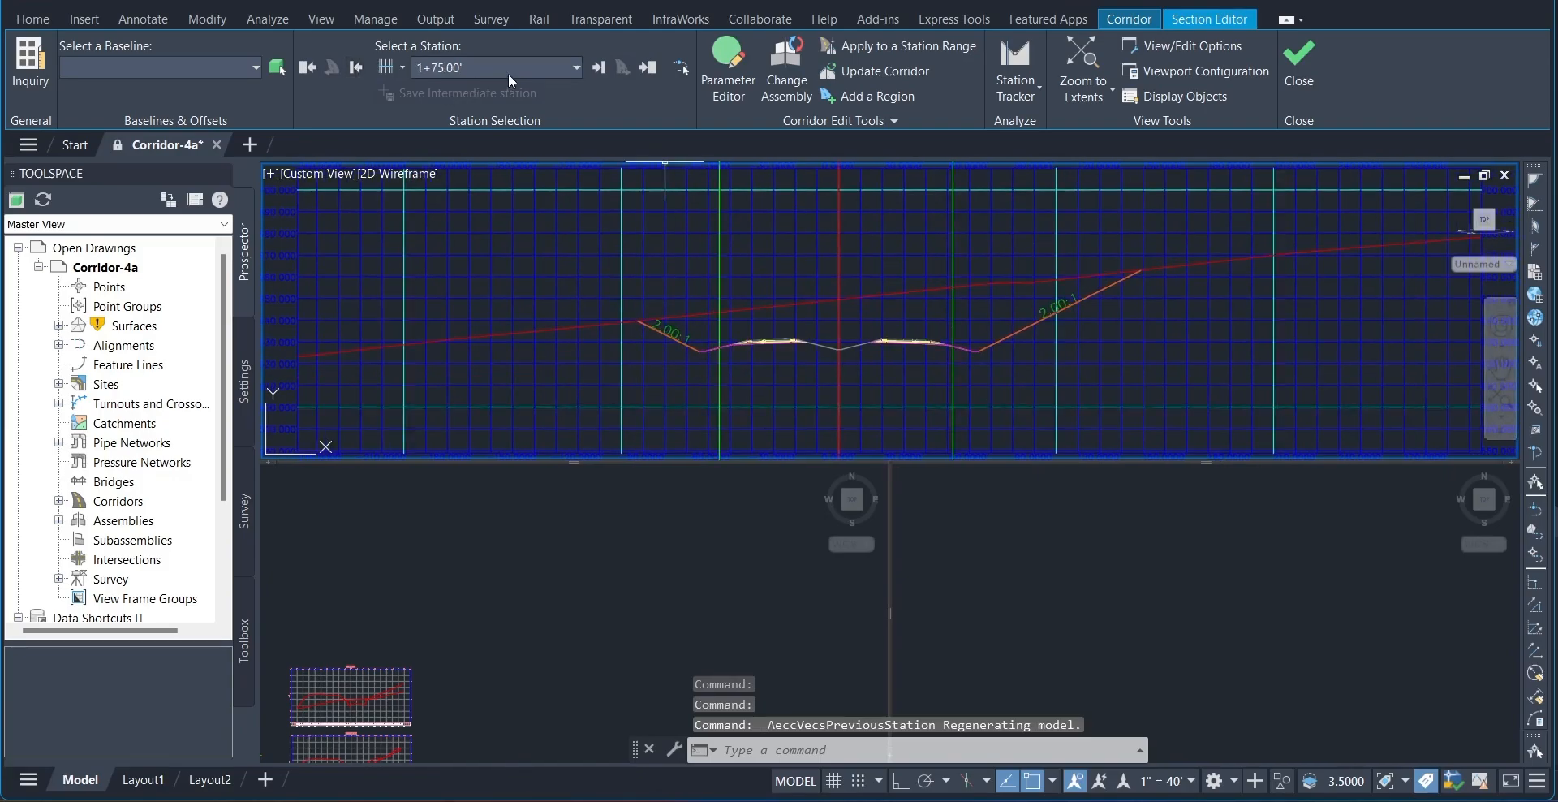
# View the corridor's last and first stations, ending on the section at station 0+25.00'.
pyautogui.click(640, 62)
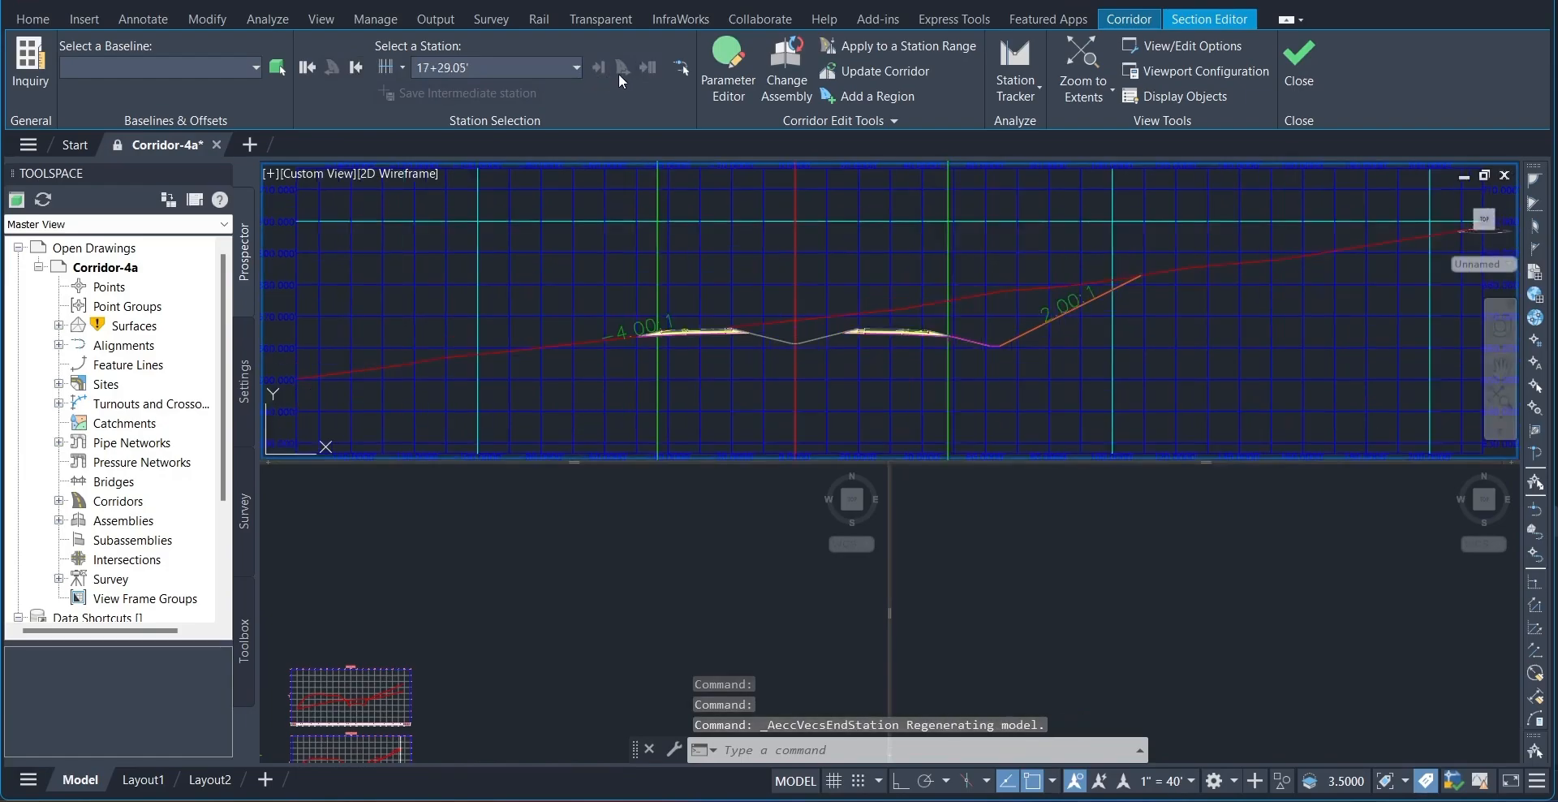
pyautogui.click(308, 66)
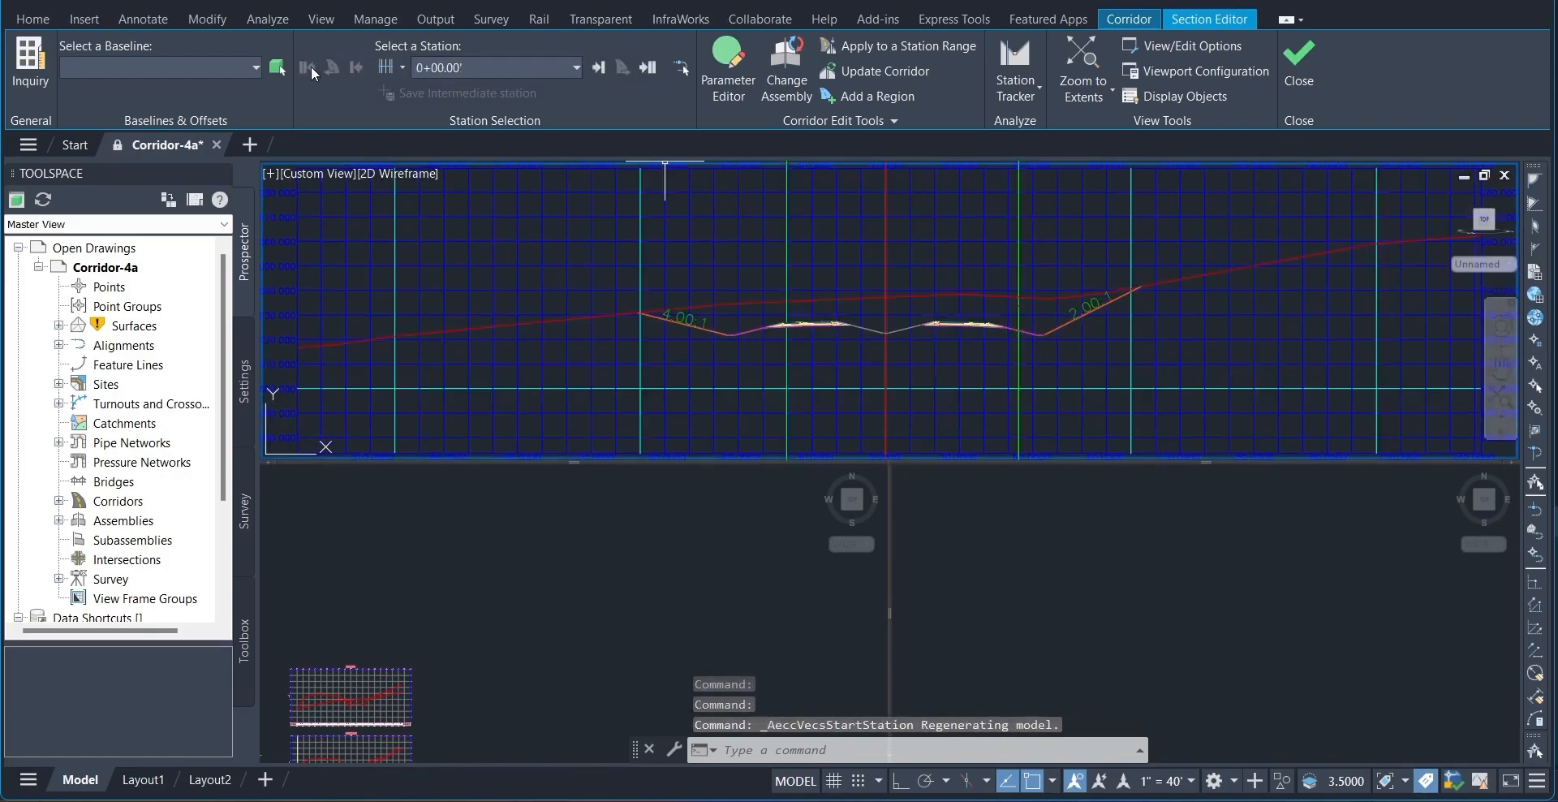
pyautogui.click(601, 68)
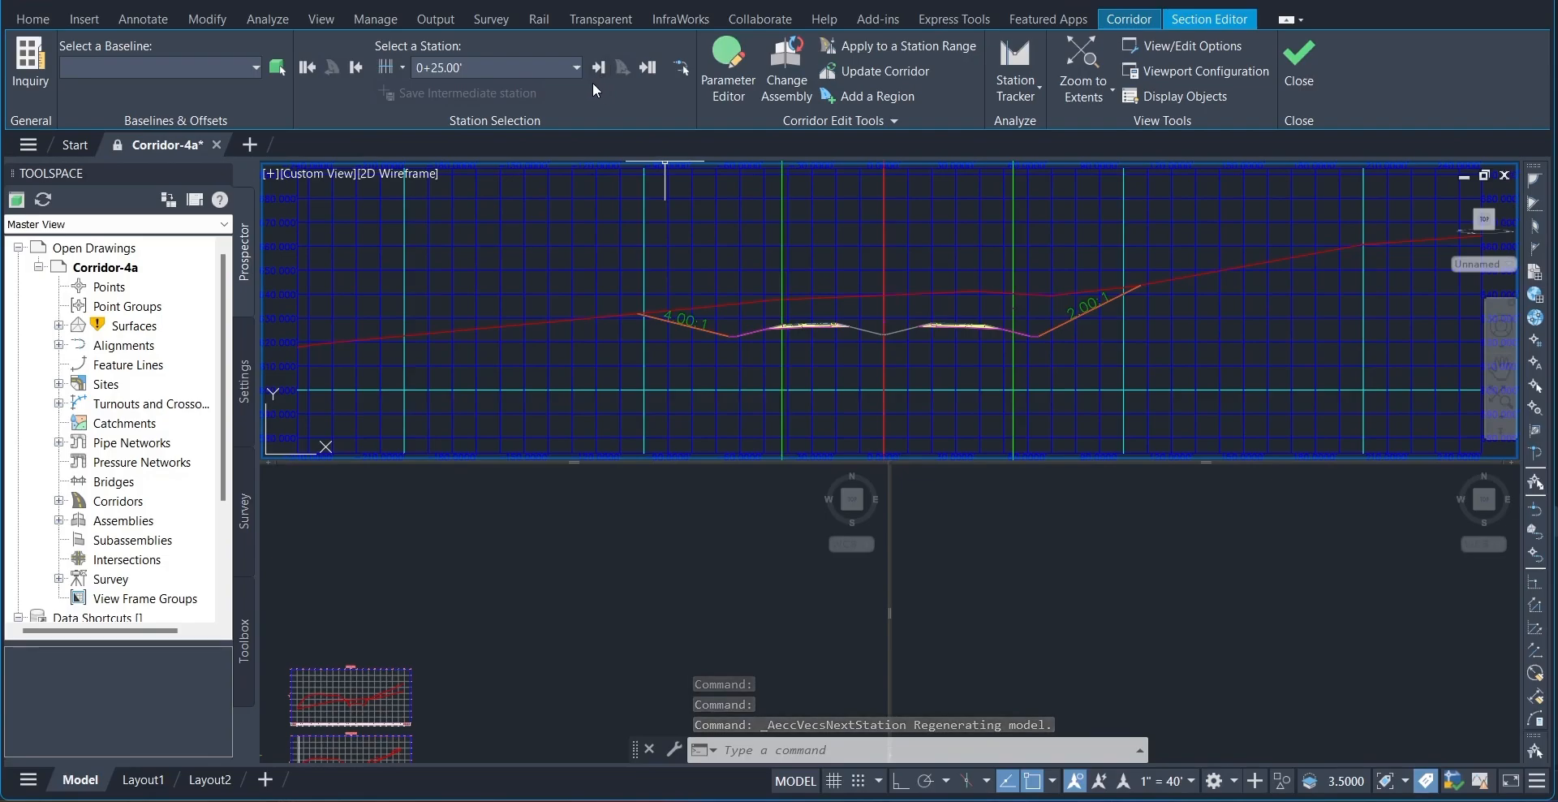
pyautogui.click(1034, 76)
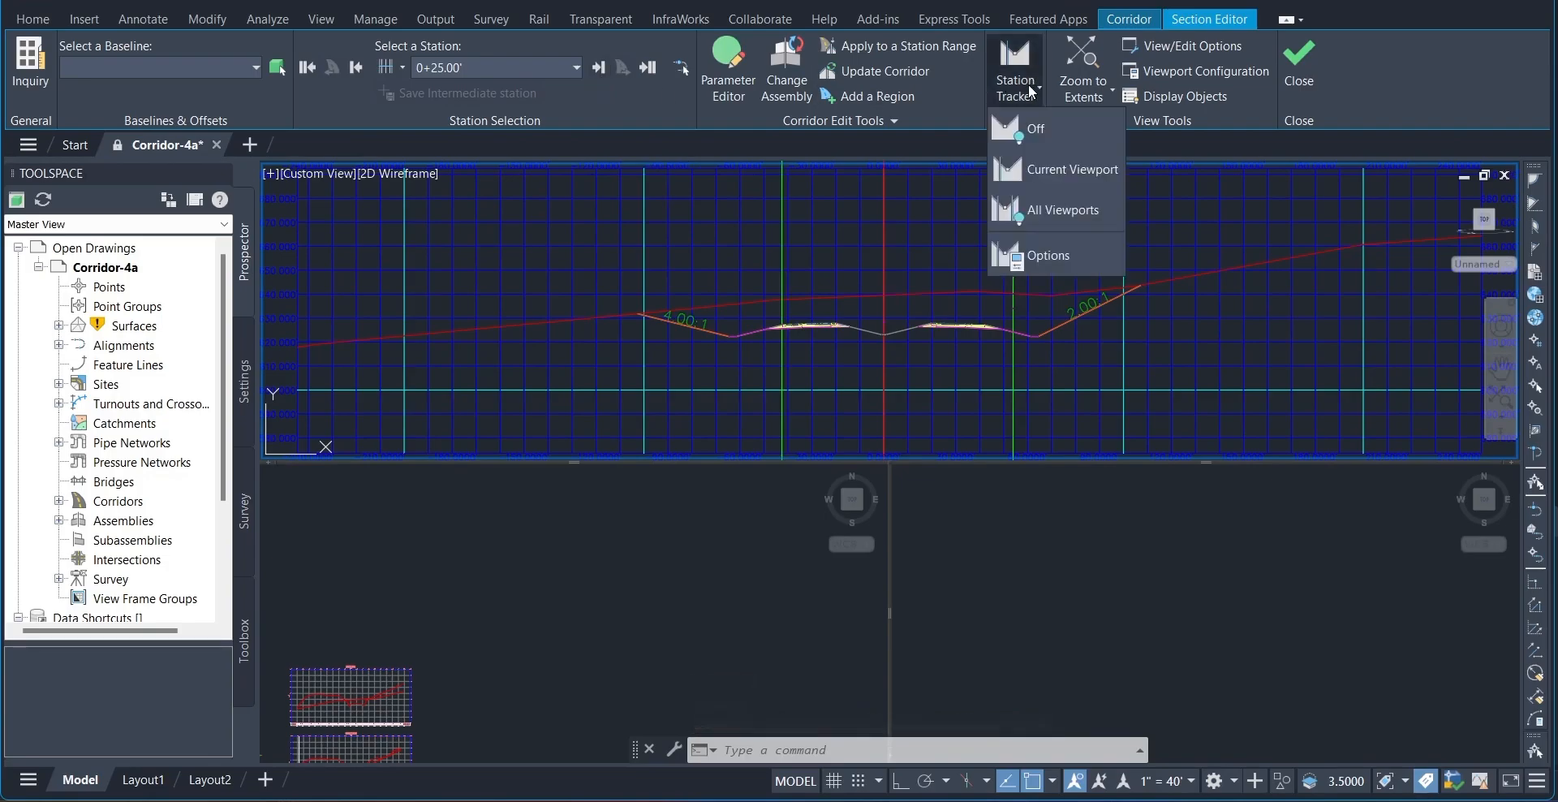
pyautogui.click(1028, 90)
pyautogui.click(1107, 95)
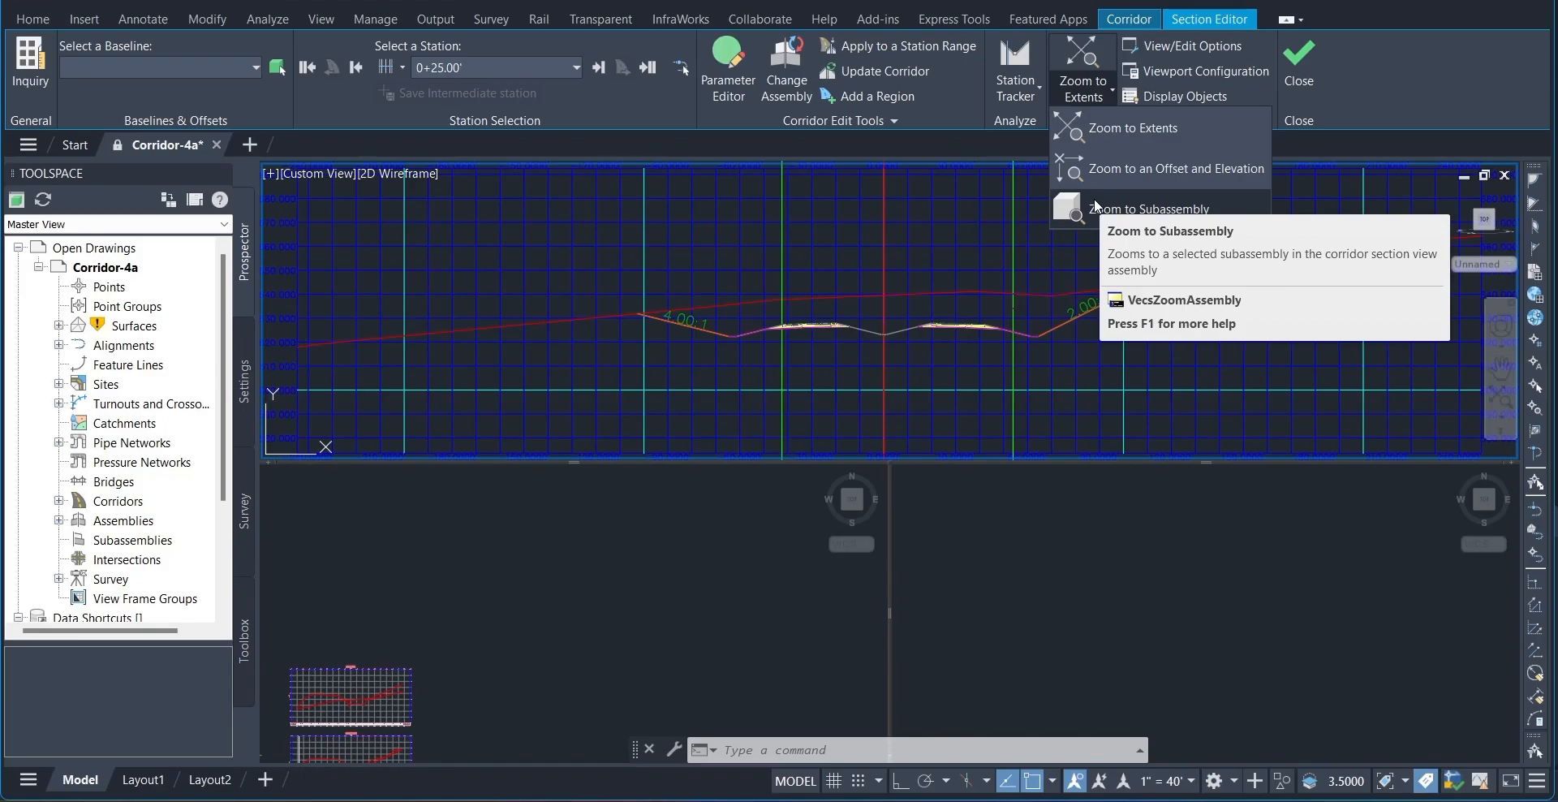
pyautogui.click(543, 65)
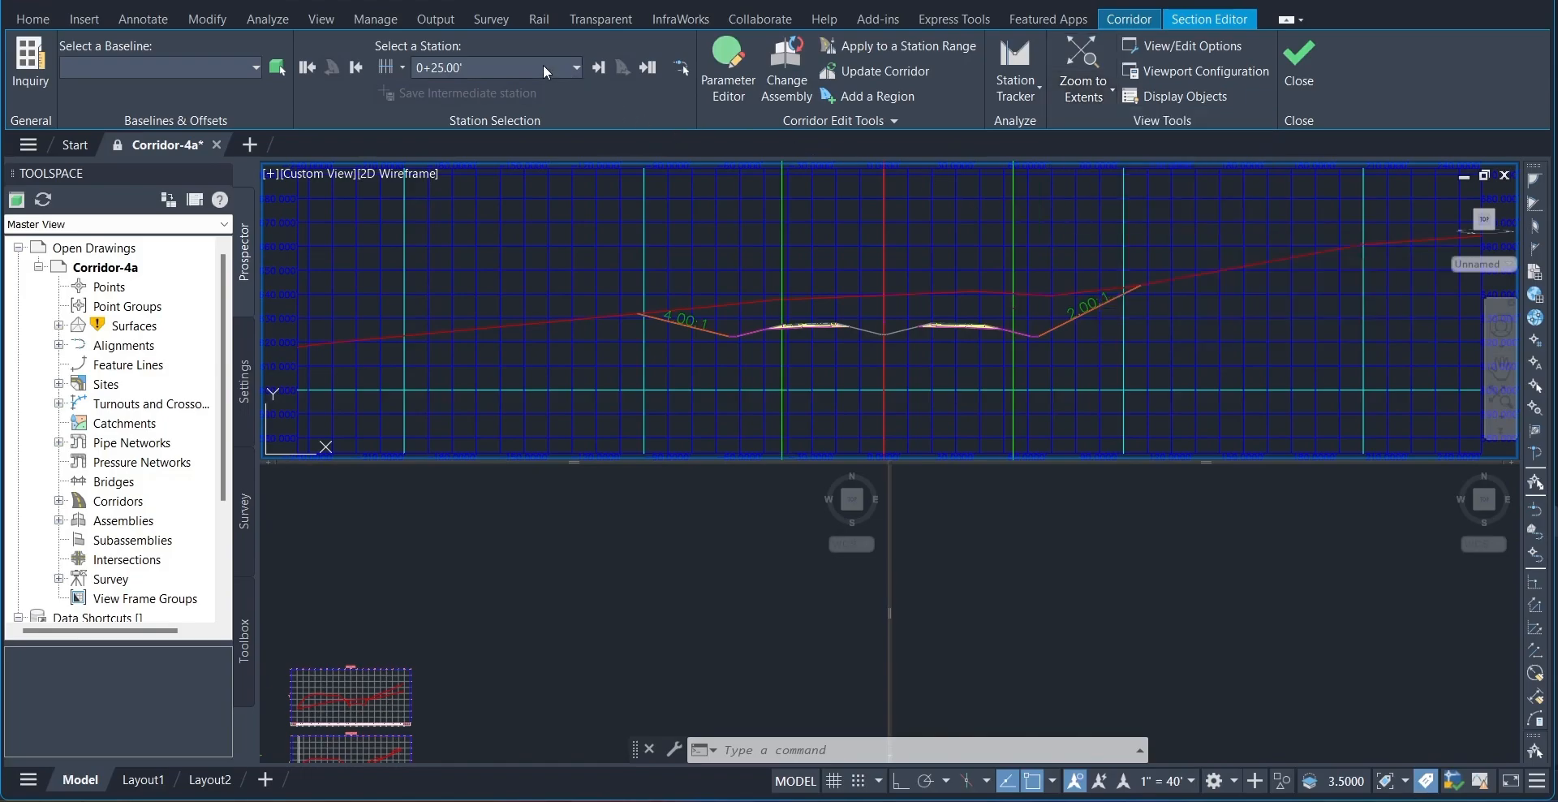
# Display the section at station 3+50.00', and finish with station 3+00.00' as the current station.
pyautogui.click(543, 65)
pyautogui.scroll(-1, 464, 344)
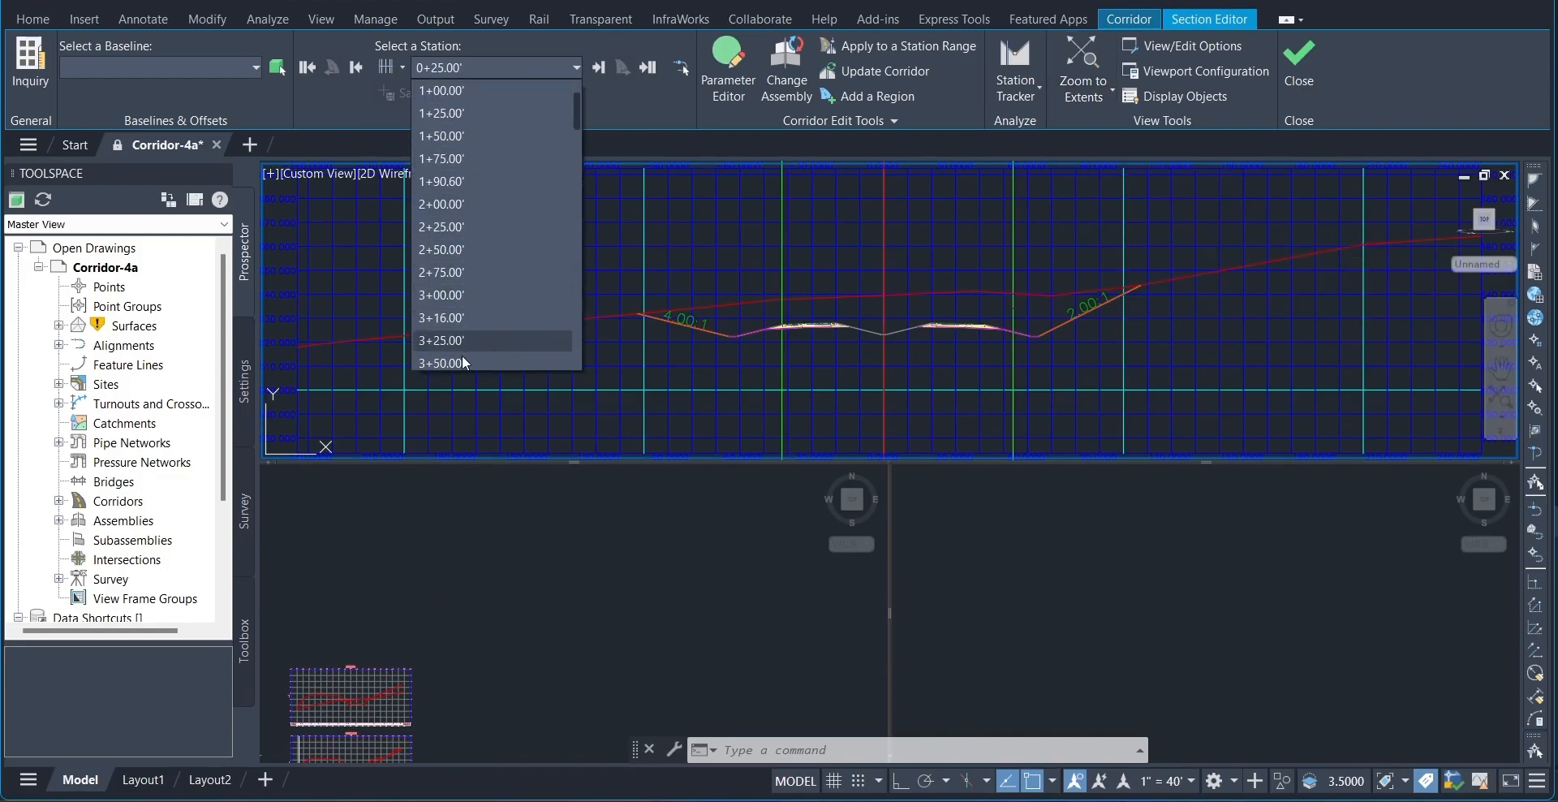
pyautogui.click(461, 353)
pyautogui.click(505, 66)
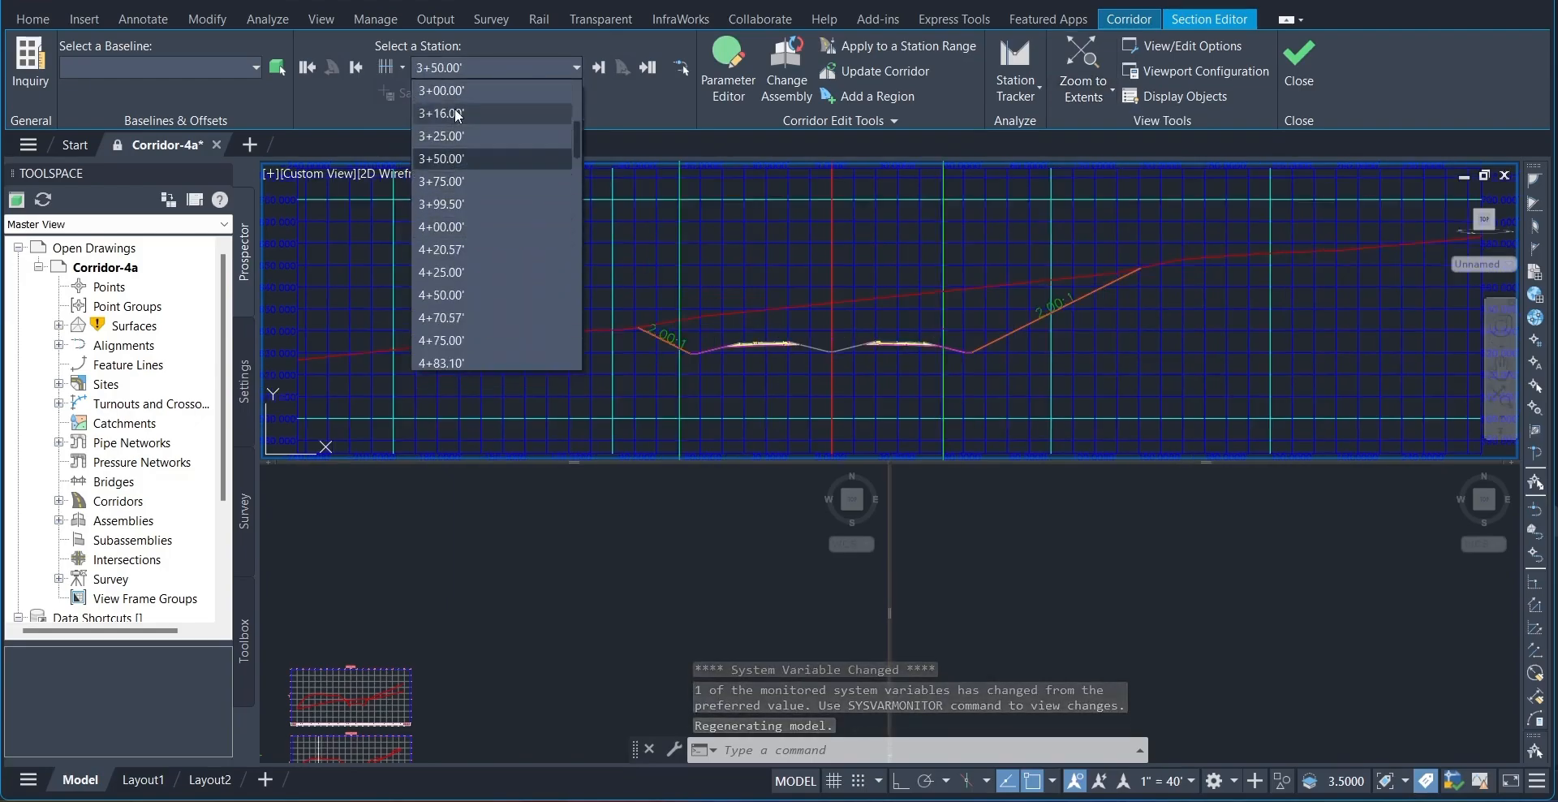
pyautogui.click(456, 89)
# Zoom the section view to the Daylight (Right) subassembly.
pyautogui.click(1076, 91)
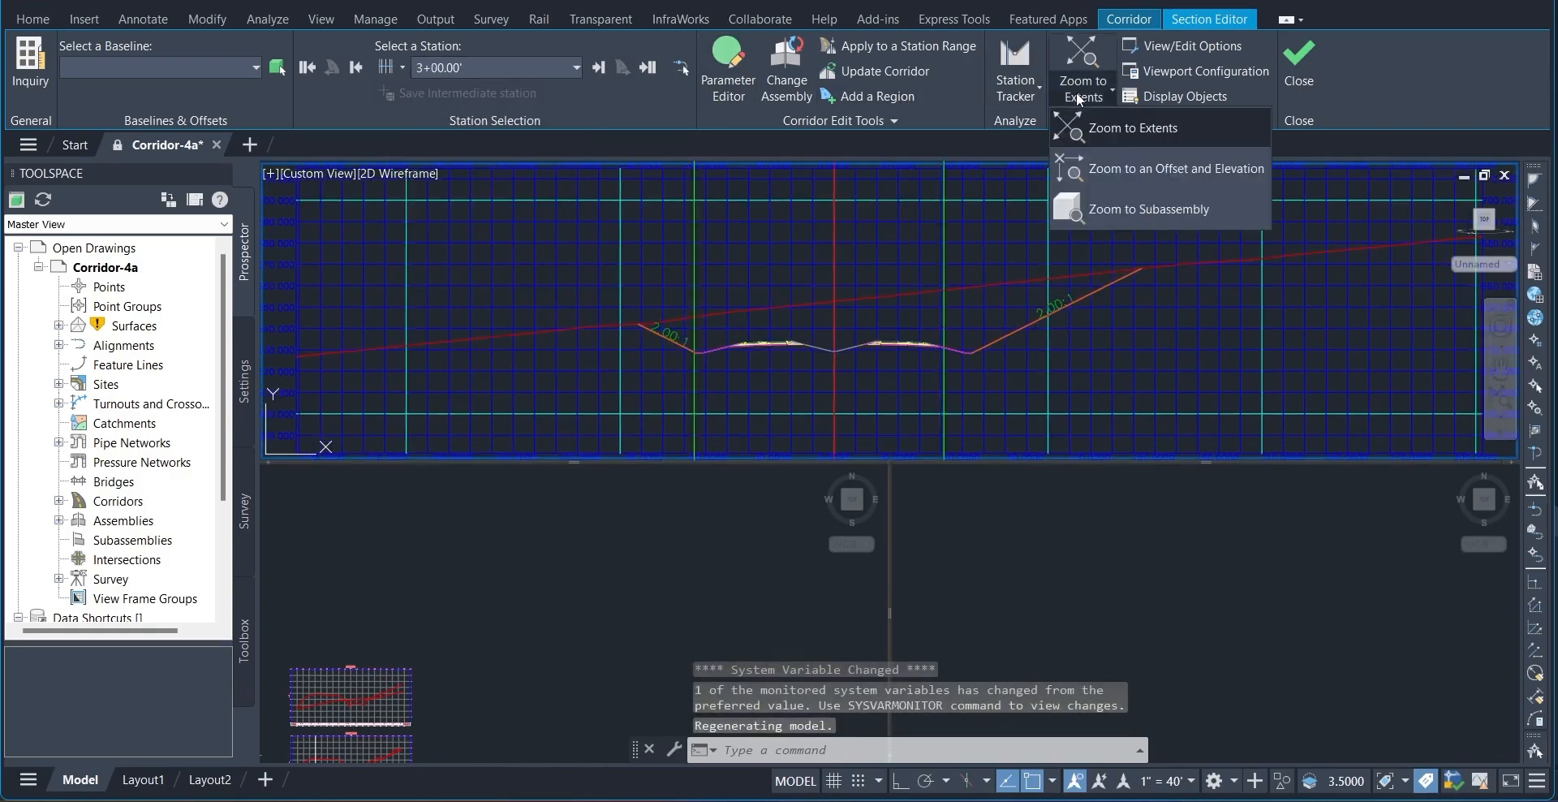
pyautogui.click(1140, 209)
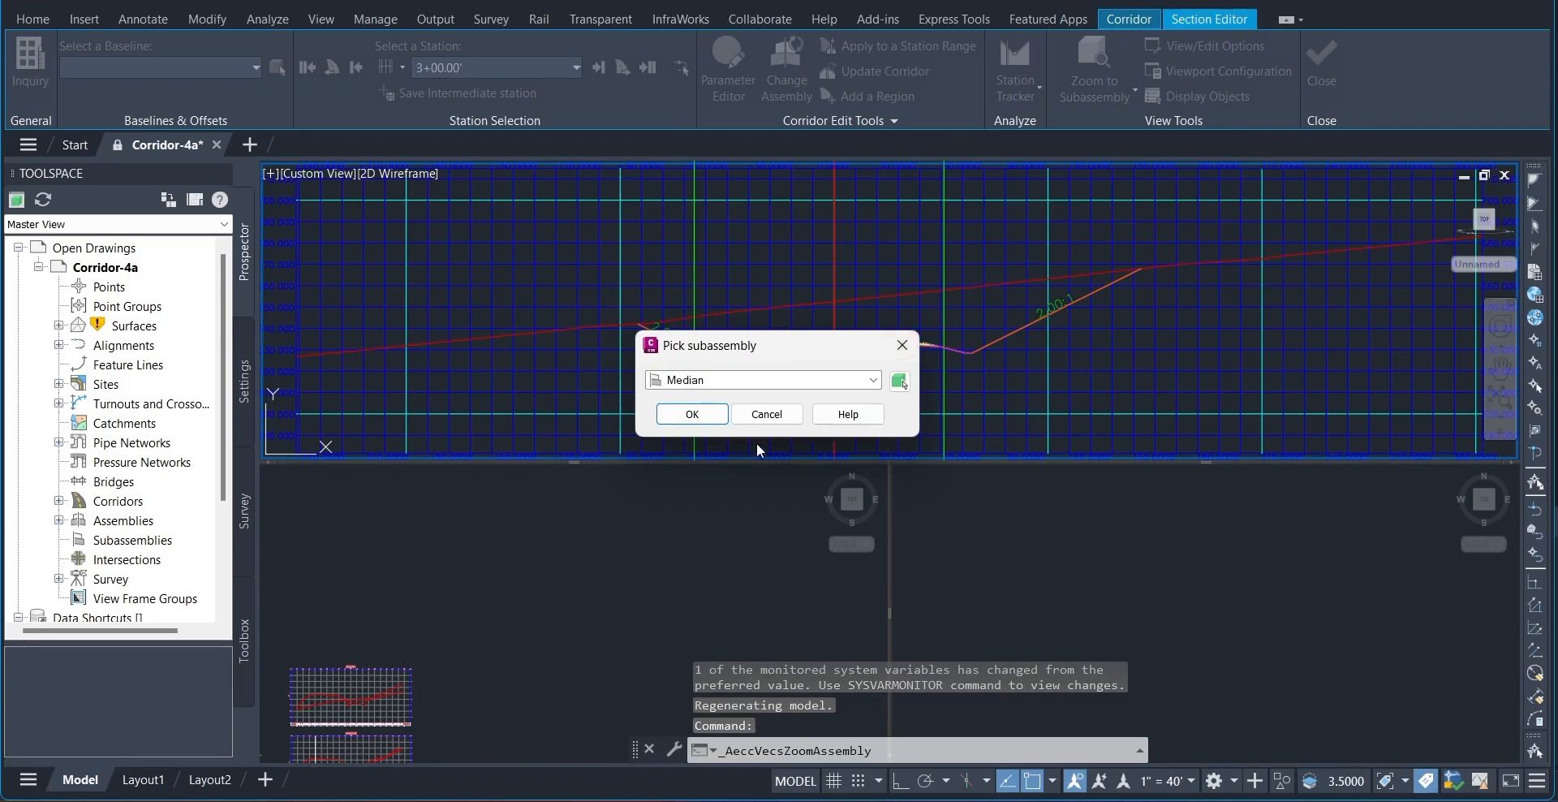
pyautogui.click(770, 380)
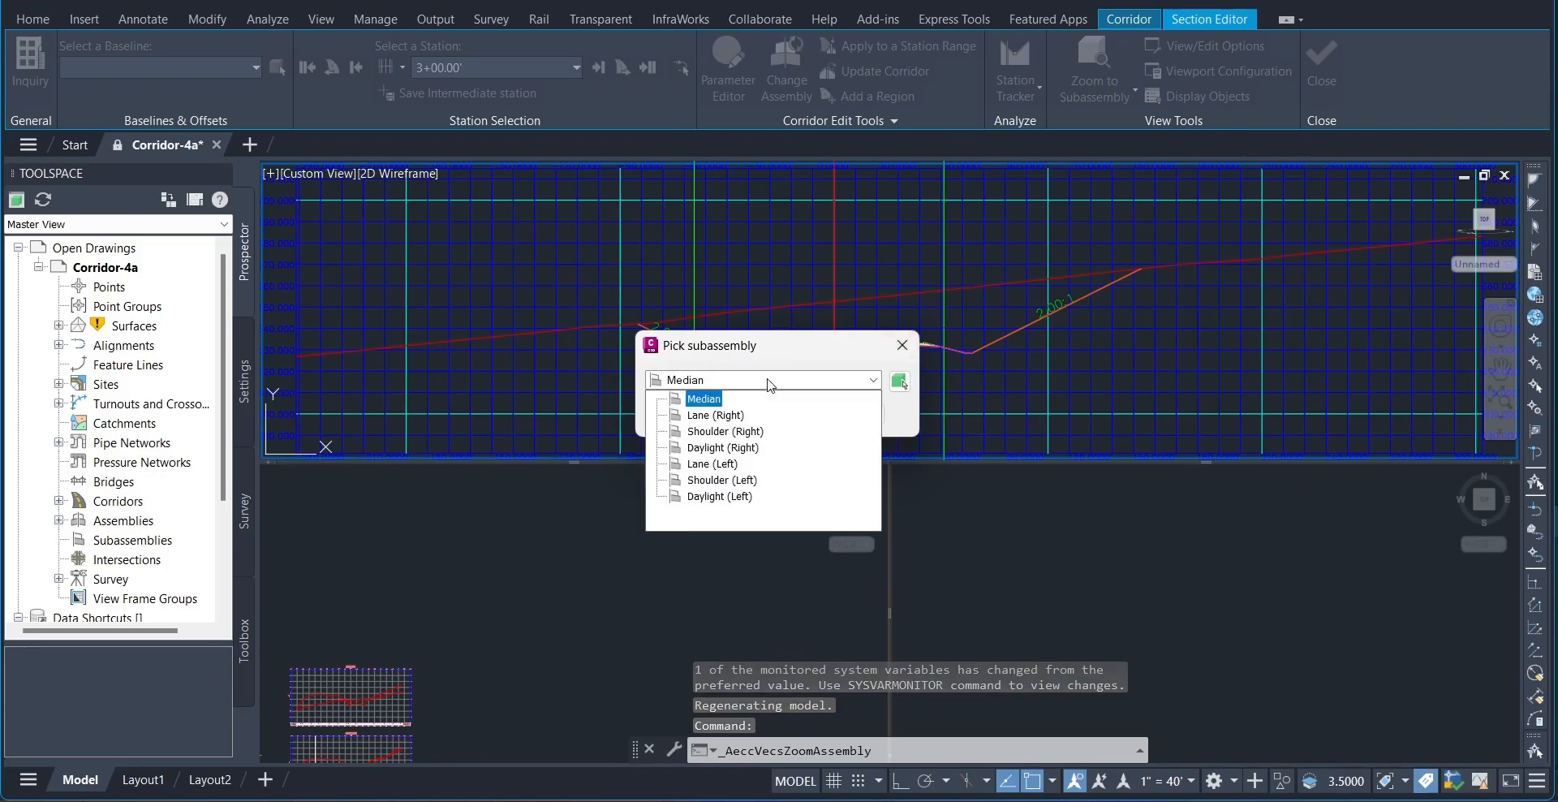
pyautogui.click(735, 448)
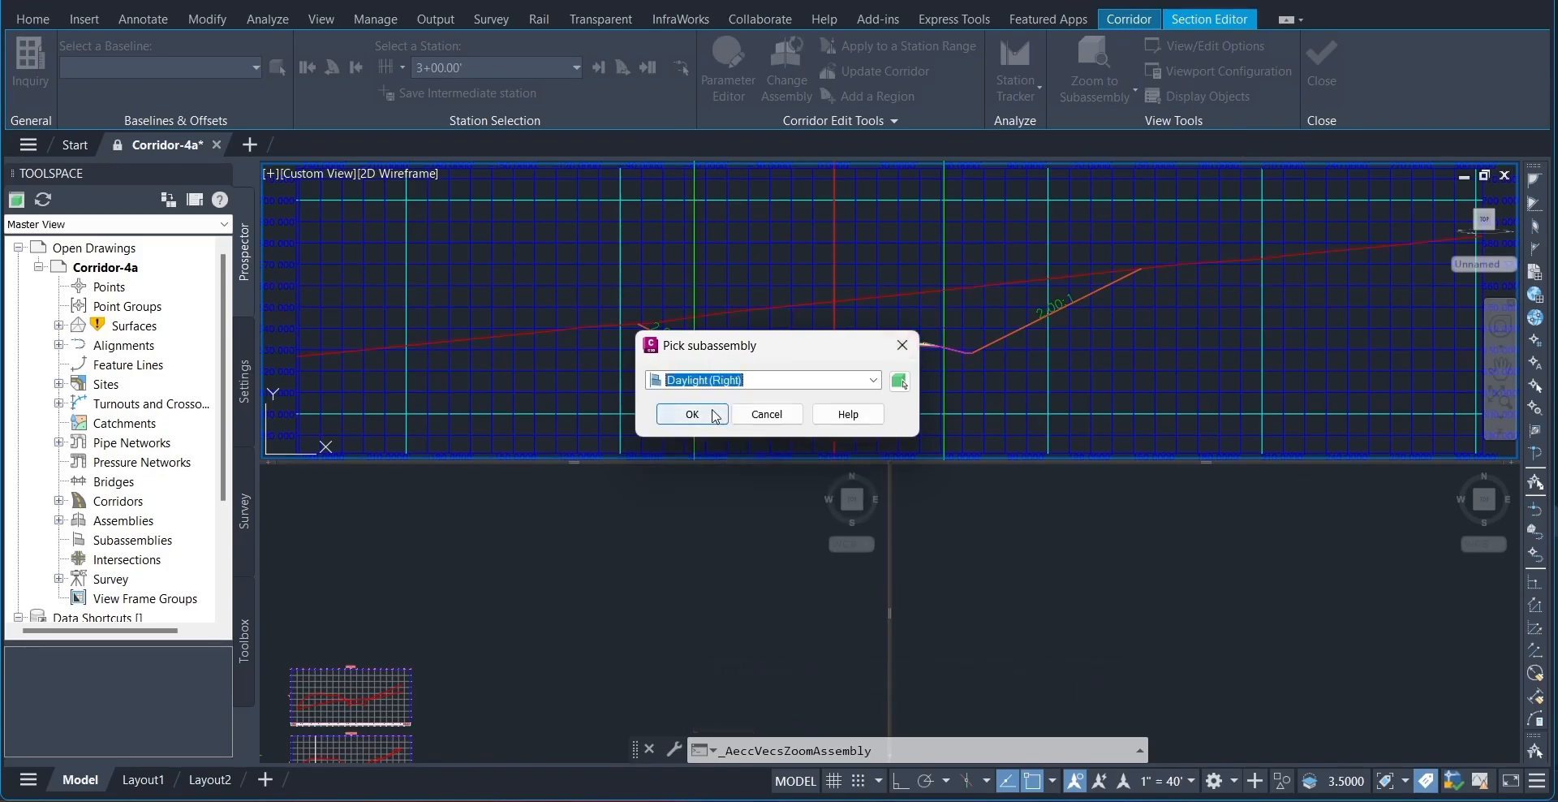
pyautogui.click(716, 416)
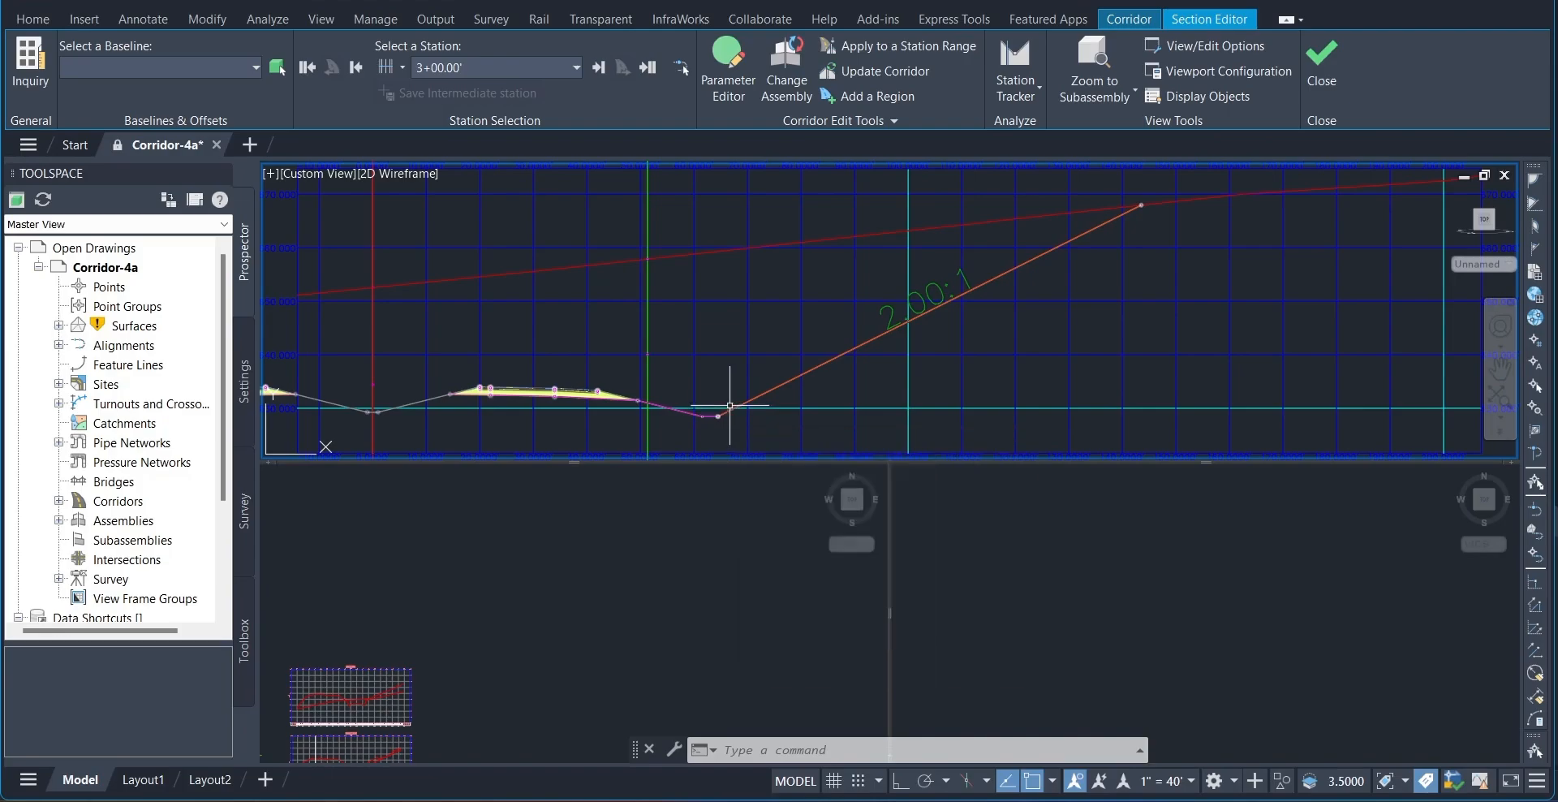
# Go to the corridor section at station 9+00.00'.
pyautogui.click(573, 67)
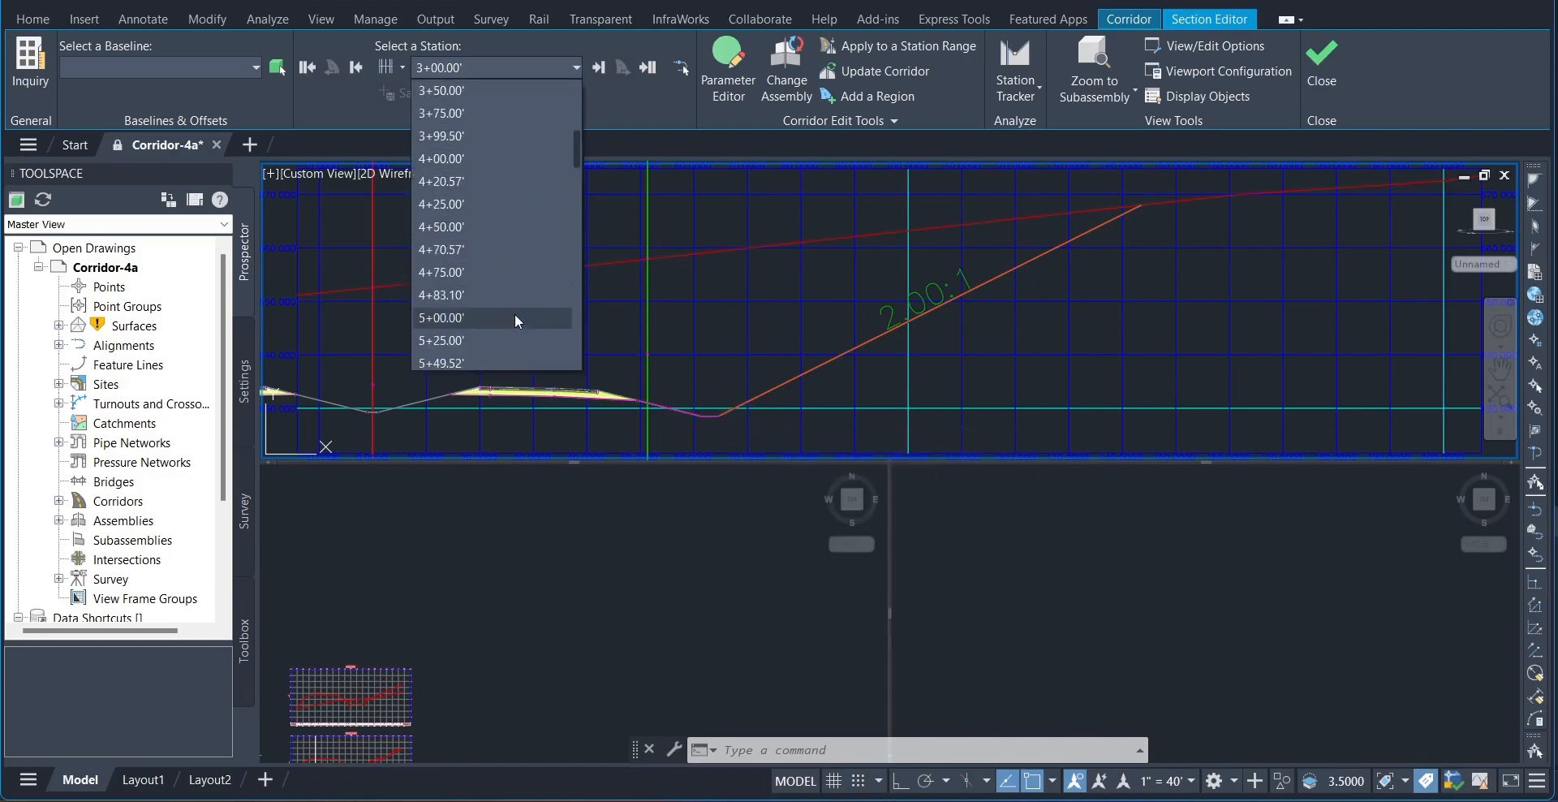
pyautogui.scroll(-4, 504, 323)
pyautogui.scroll(-4, 500, 326)
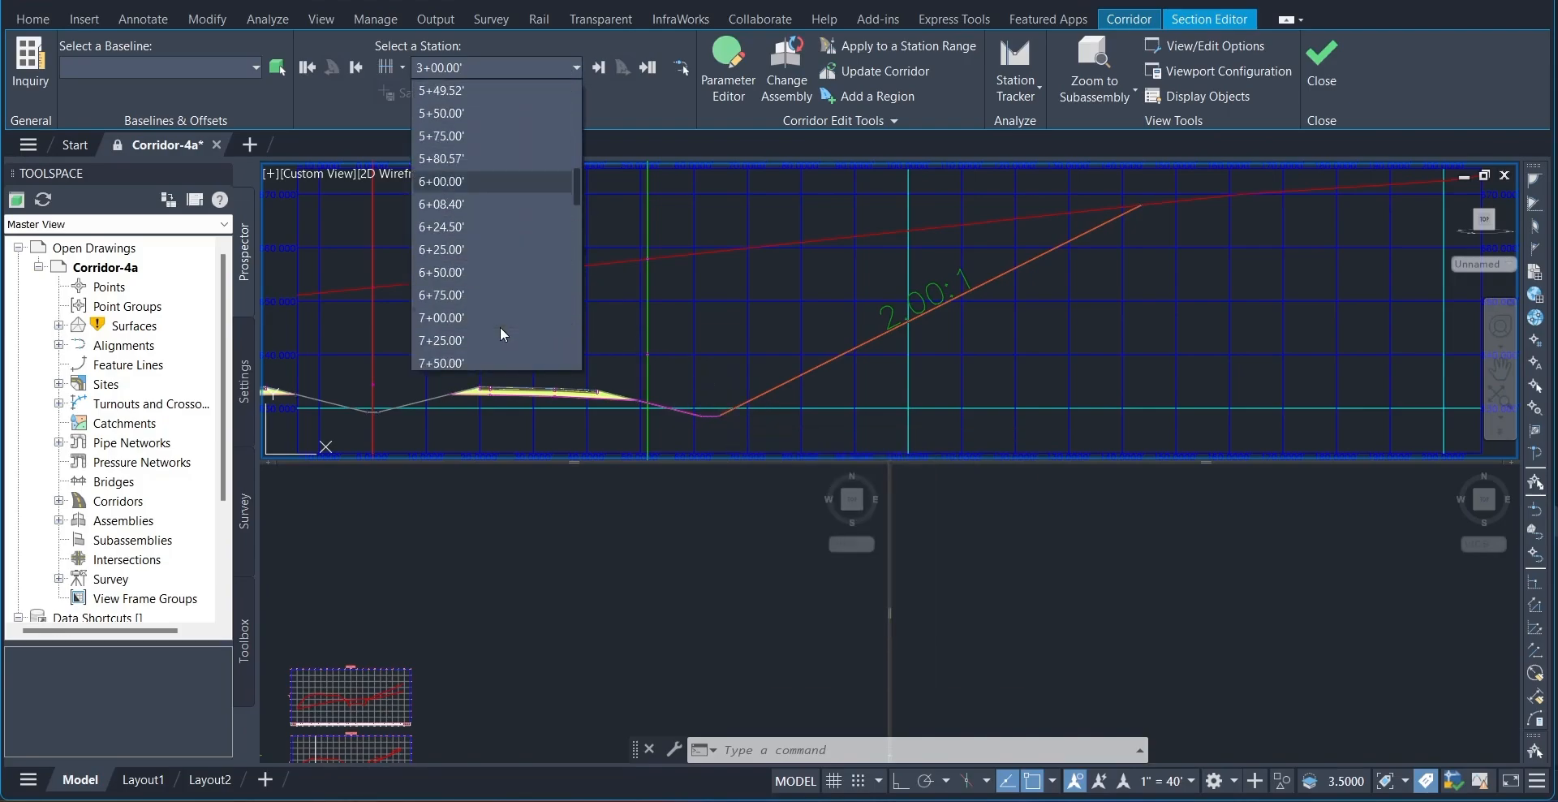
pyautogui.click(478, 341)
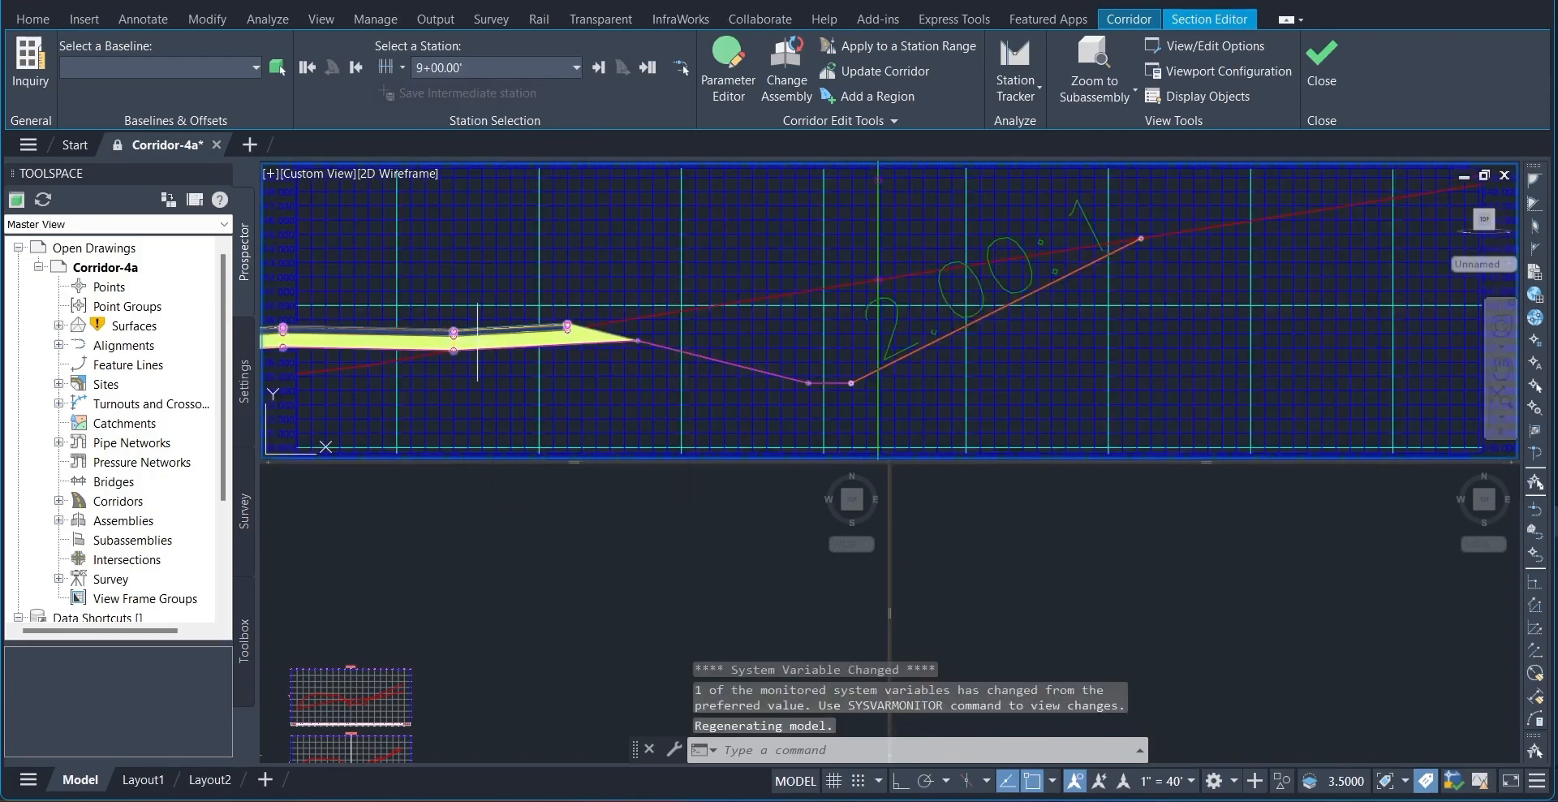
# Switch the section view's zoom mode to Zoom to an Offset and Elevation.
pyautogui.click(1112, 97)
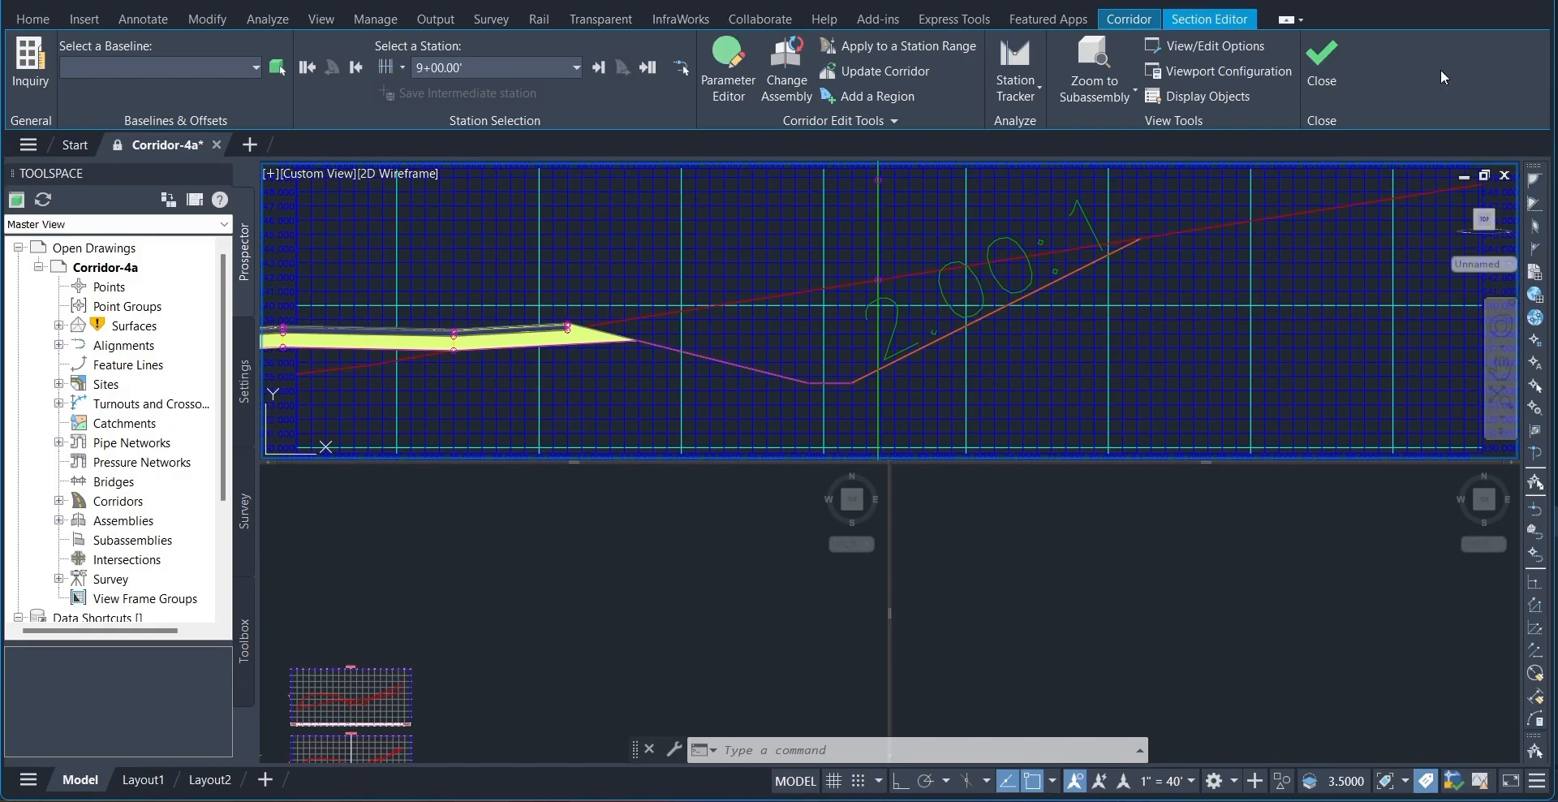
pyautogui.click(1124, 89)
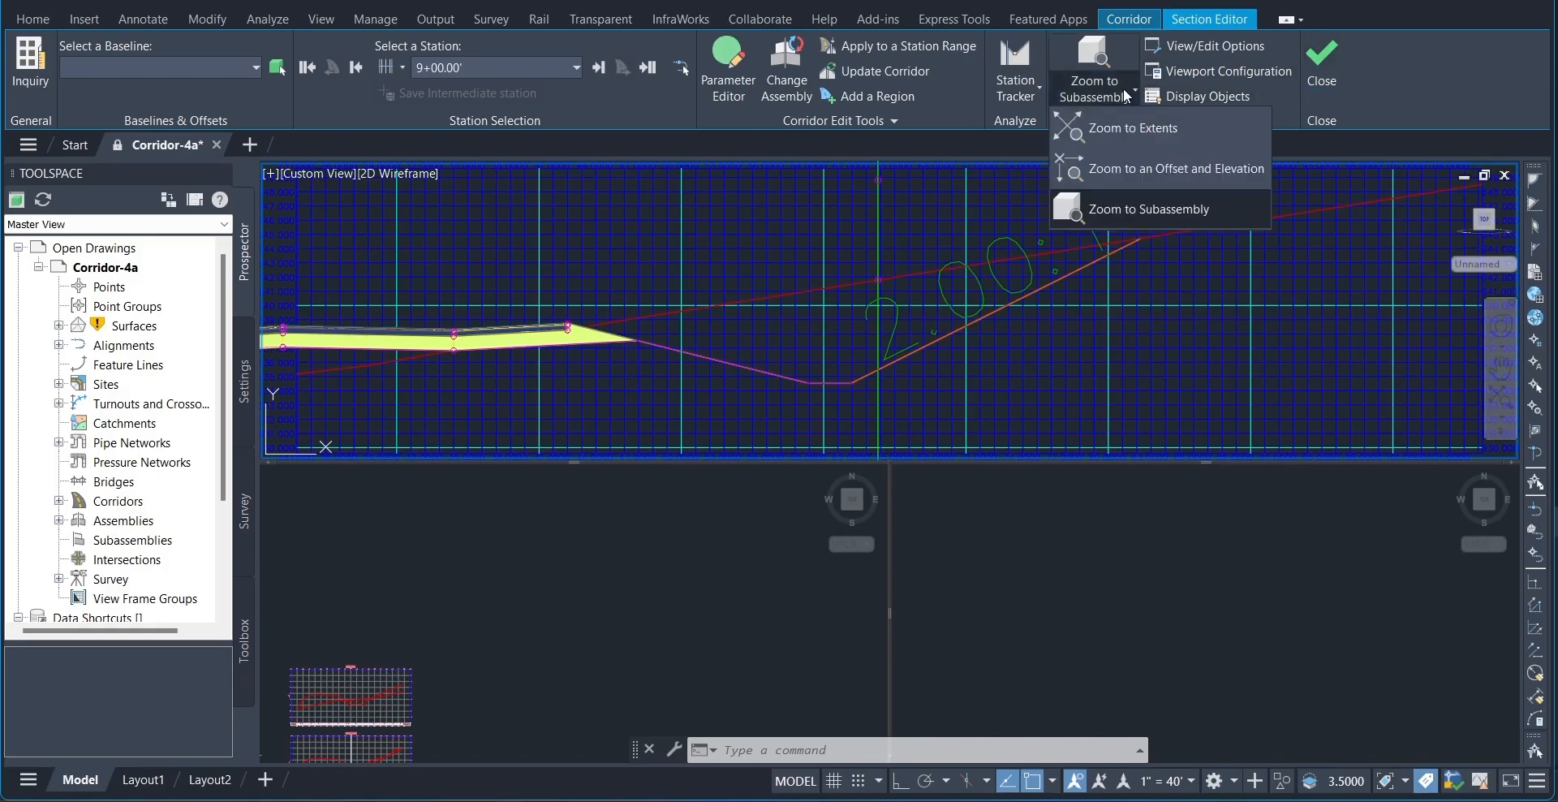
pyautogui.click(1144, 185)
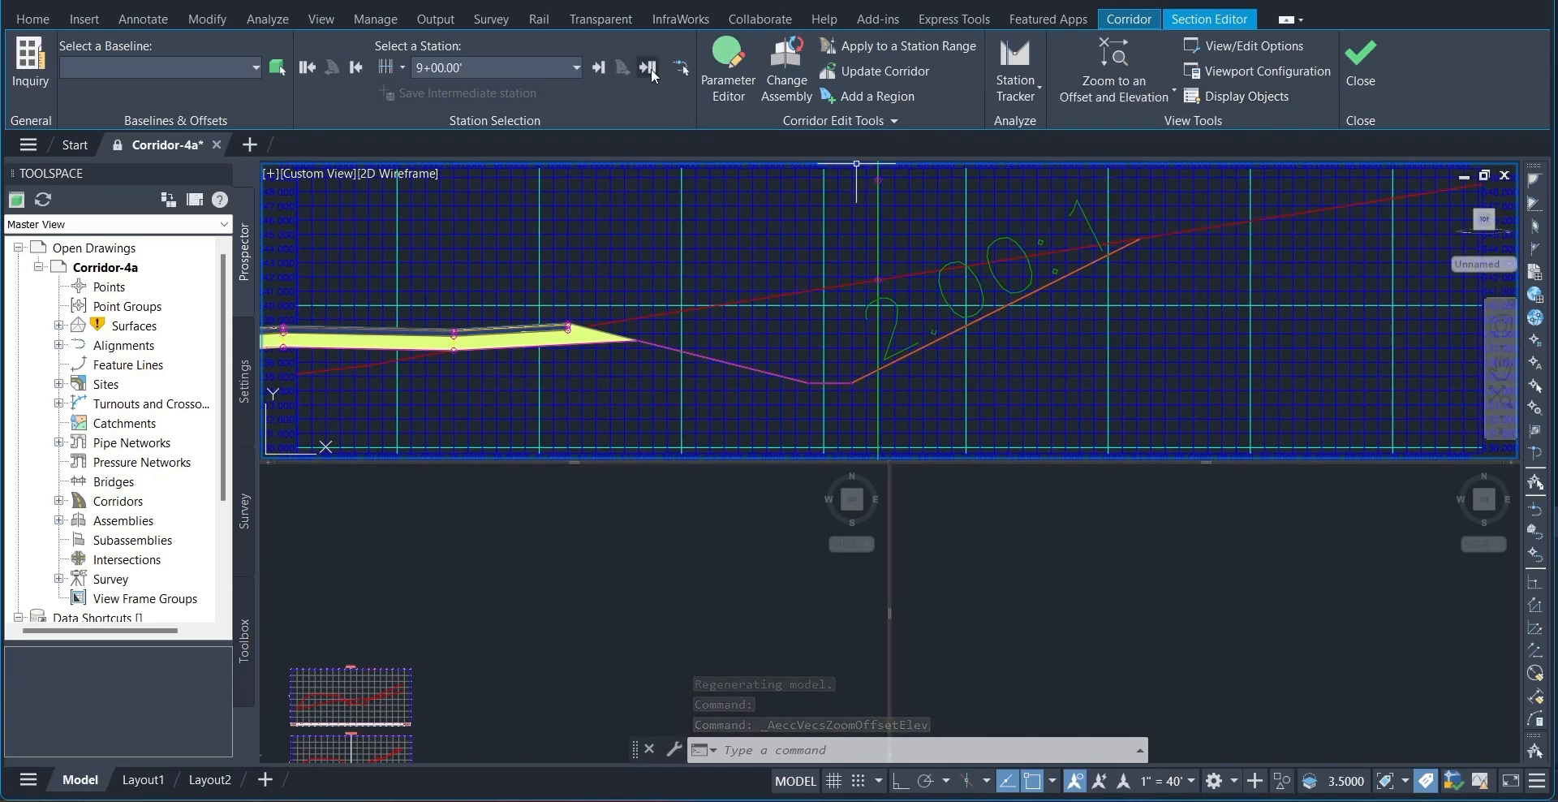
# Step forward through the corridor stations from 9+00.00' to 11+00.00' with the offset and elevation zoom held.
pyautogui.click(600, 67)
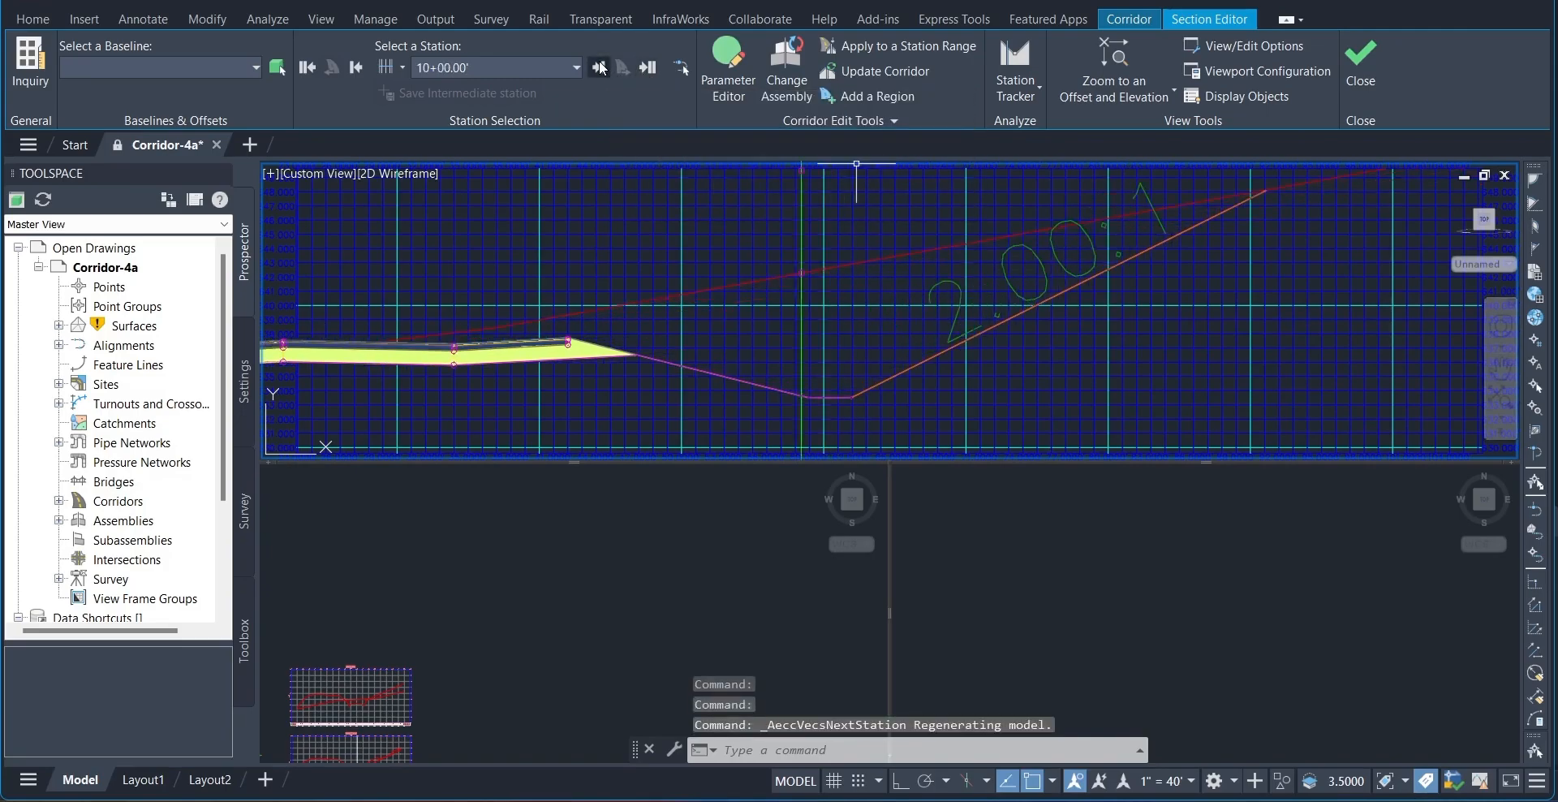
pyautogui.click(601, 67)
pyautogui.click(600, 67)
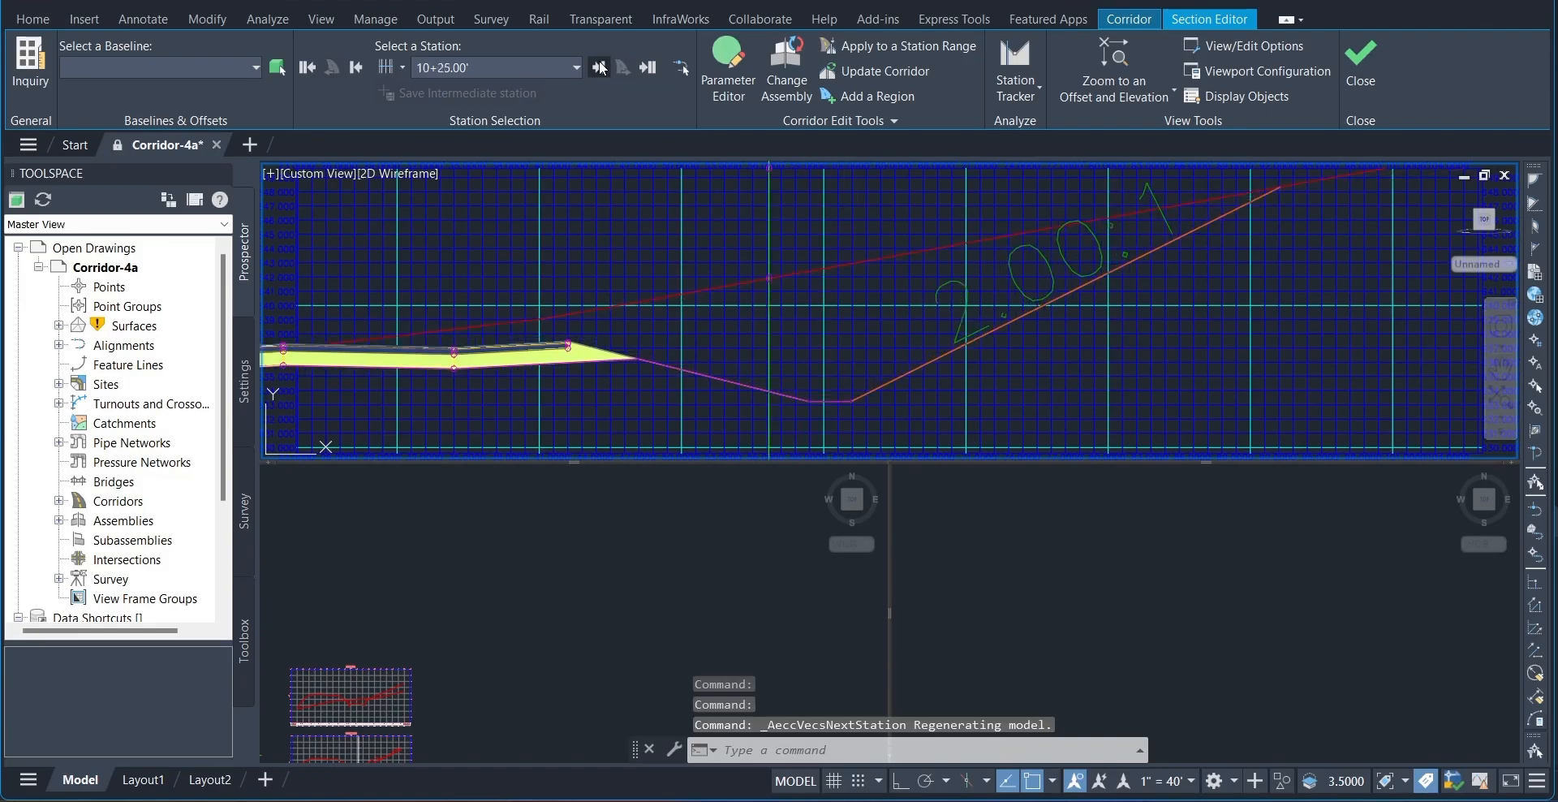
pyautogui.click(600, 67)
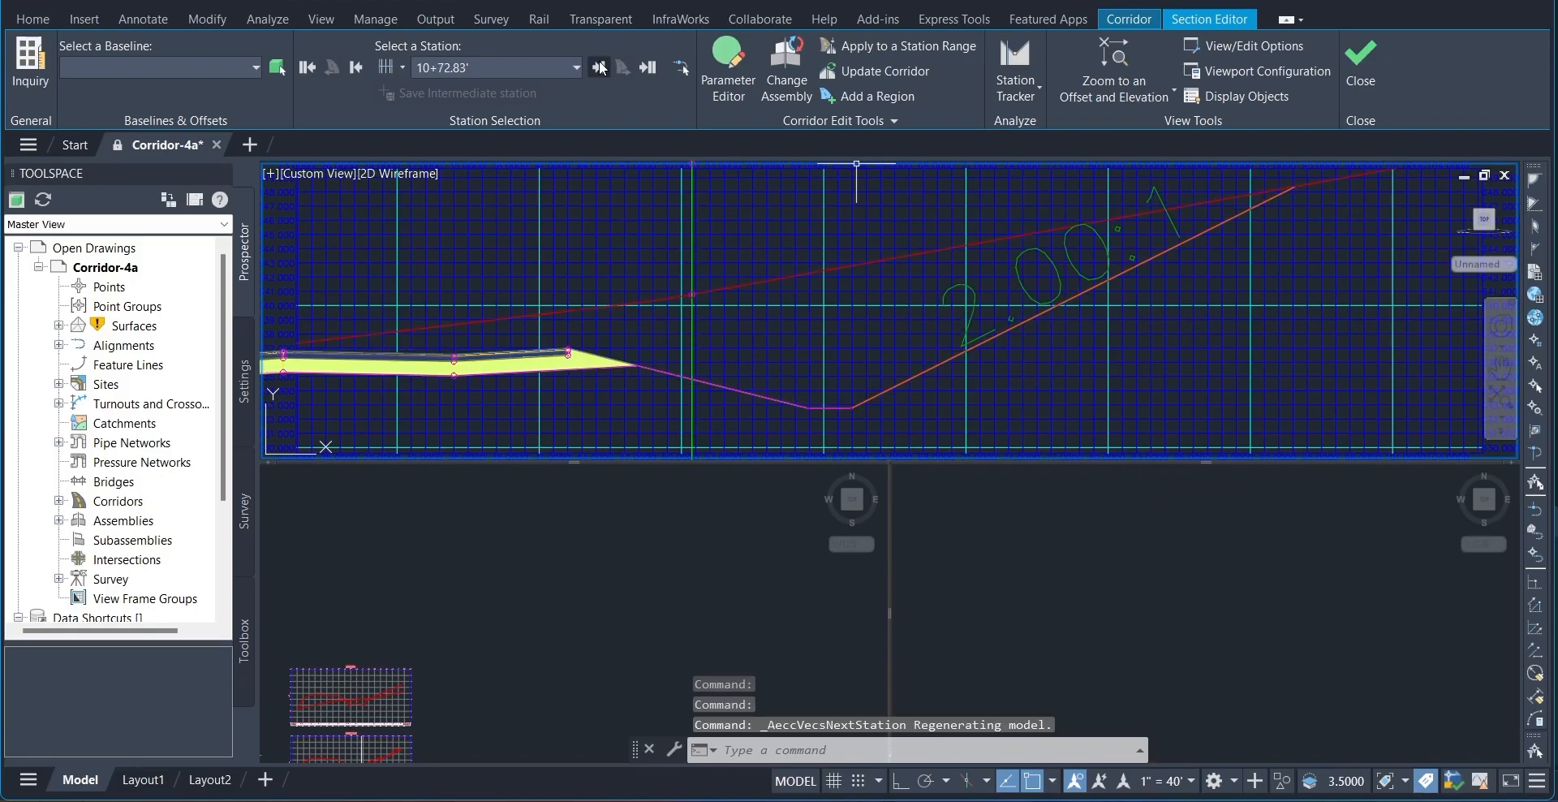
pyautogui.click(600, 67)
pyautogui.click(600, 68)
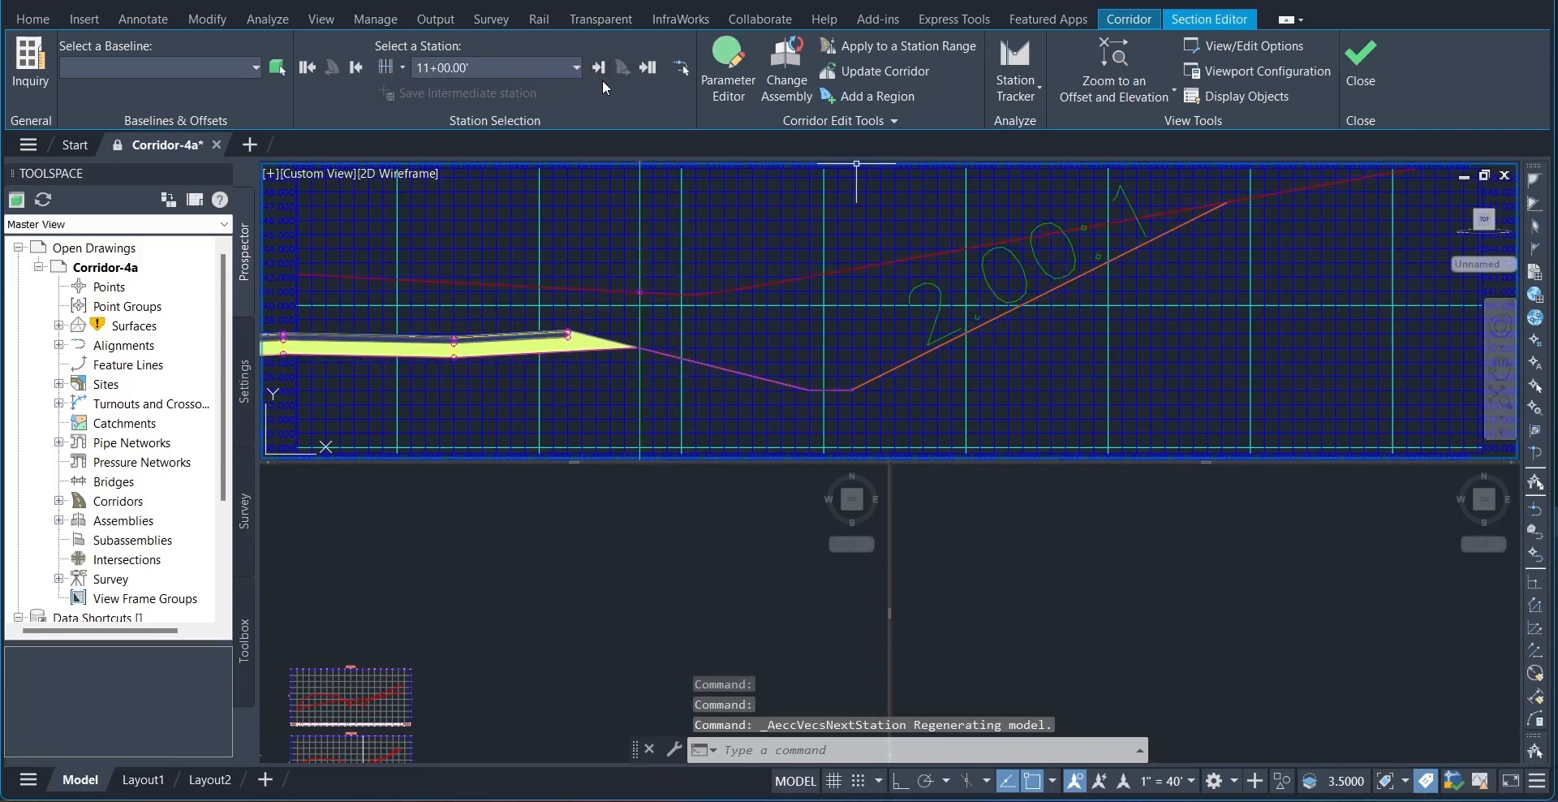
# Switch the section view to Zoom to Extents and step forward through the stations to 12+58.70'.
pyautogui.click(1139, 97)
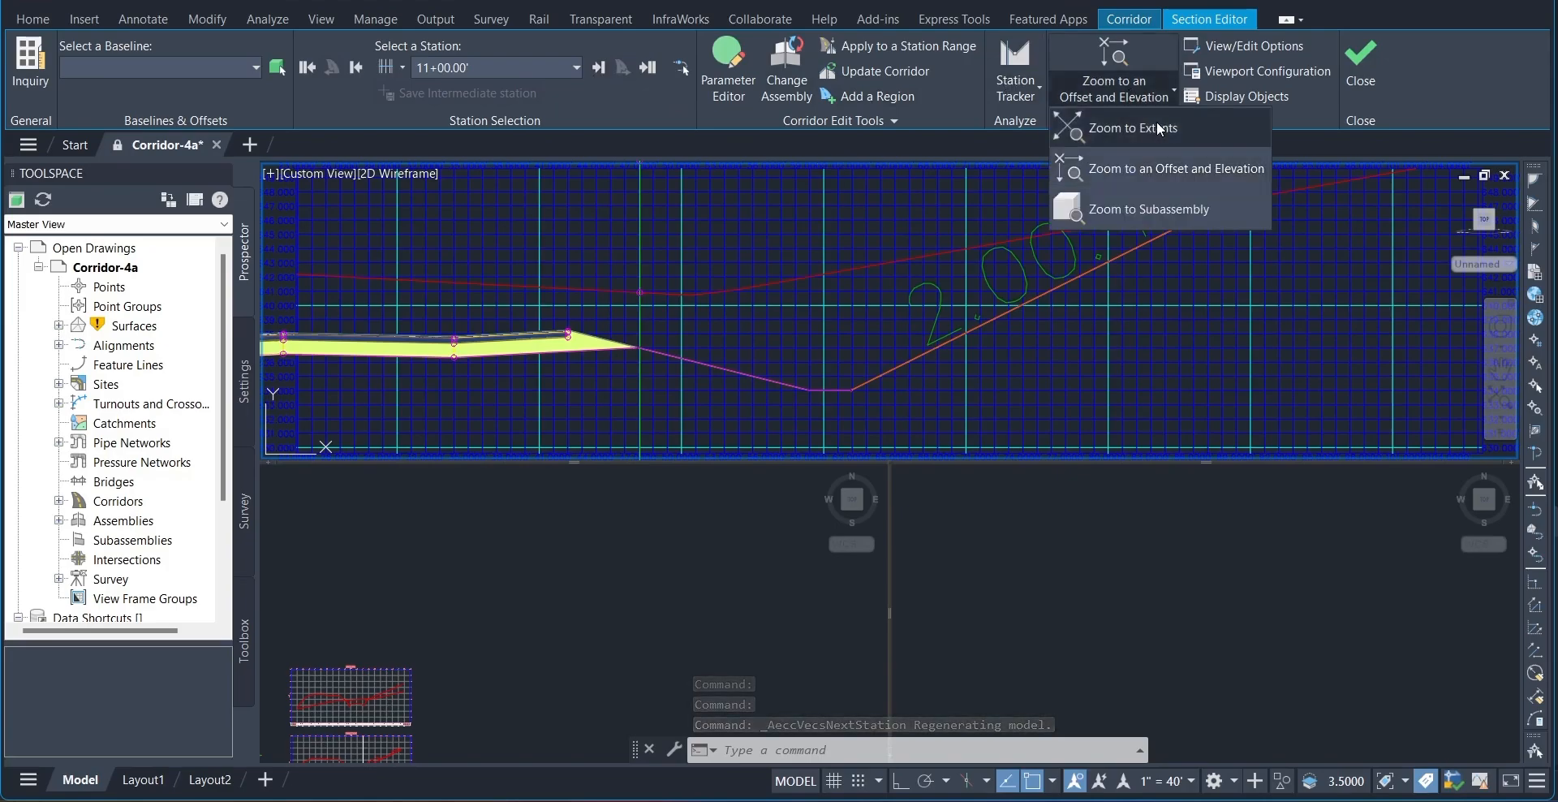
pyautogui.click(1157, 129)
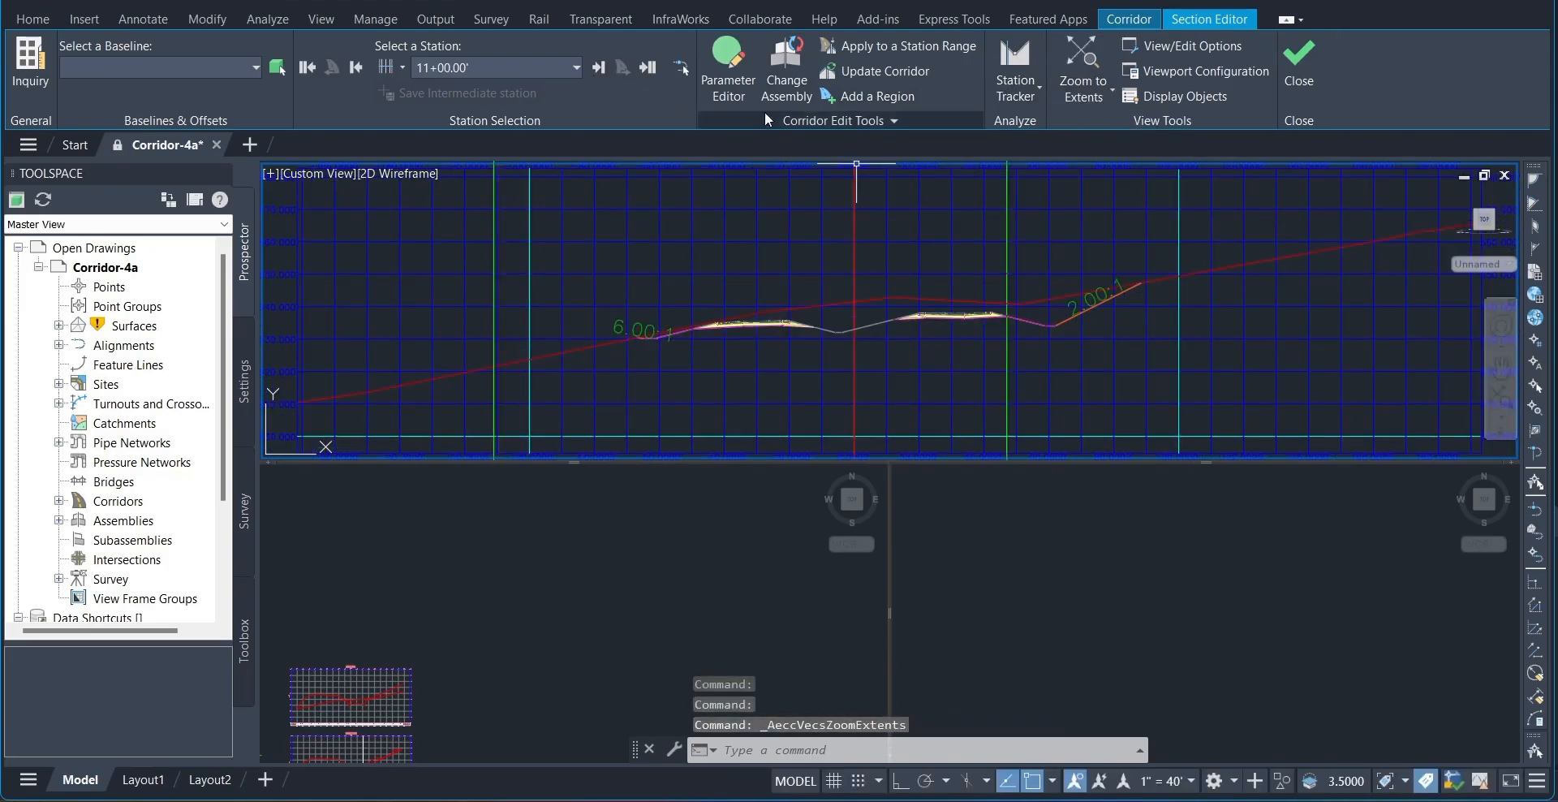
pyautogui.click(599, 67)
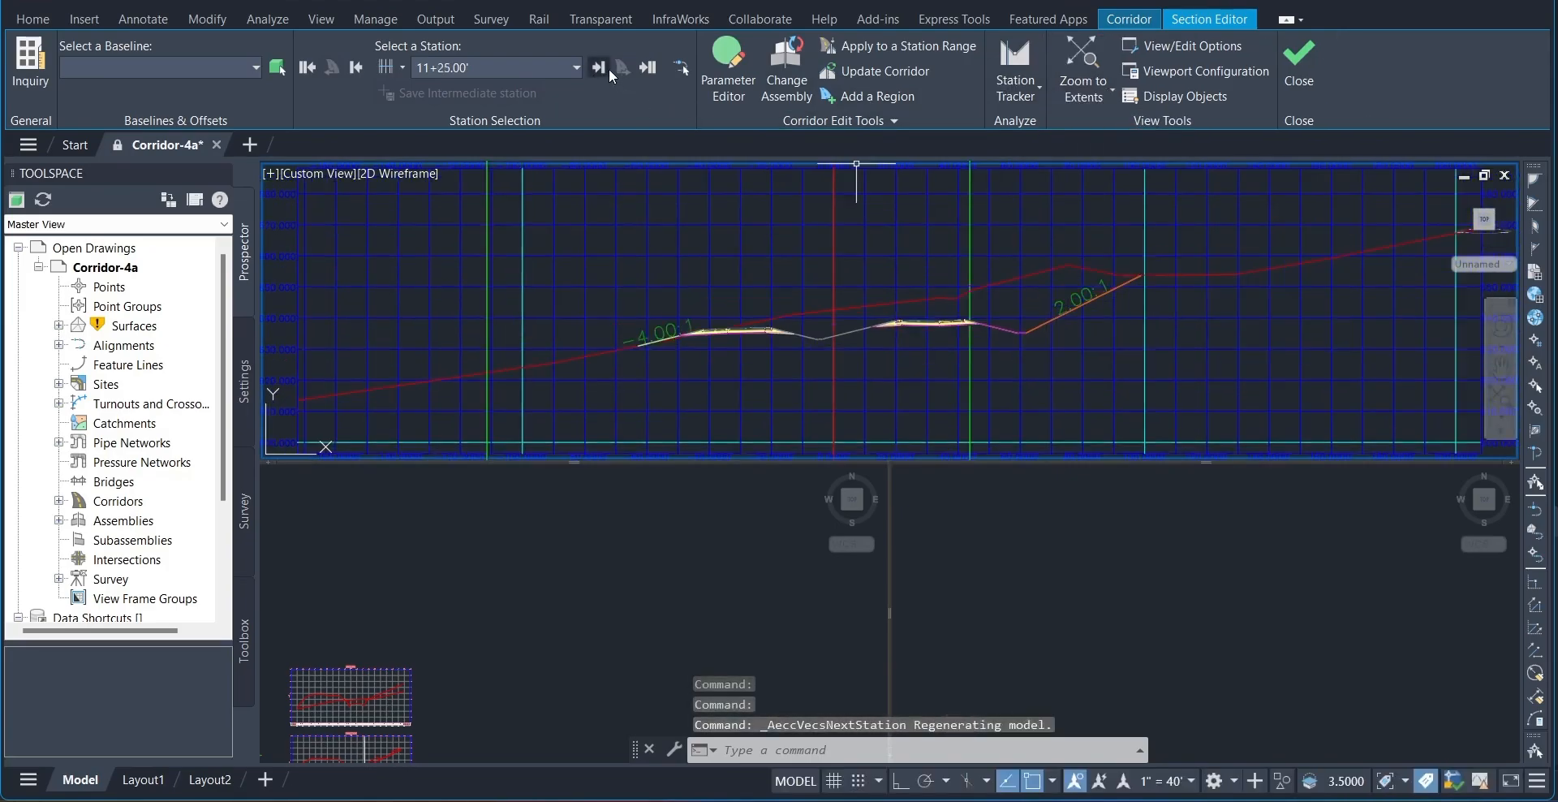
pyautogui.click(609, 68)
pyautogui.click(609, 69)
pyautogui.click(609, 68)
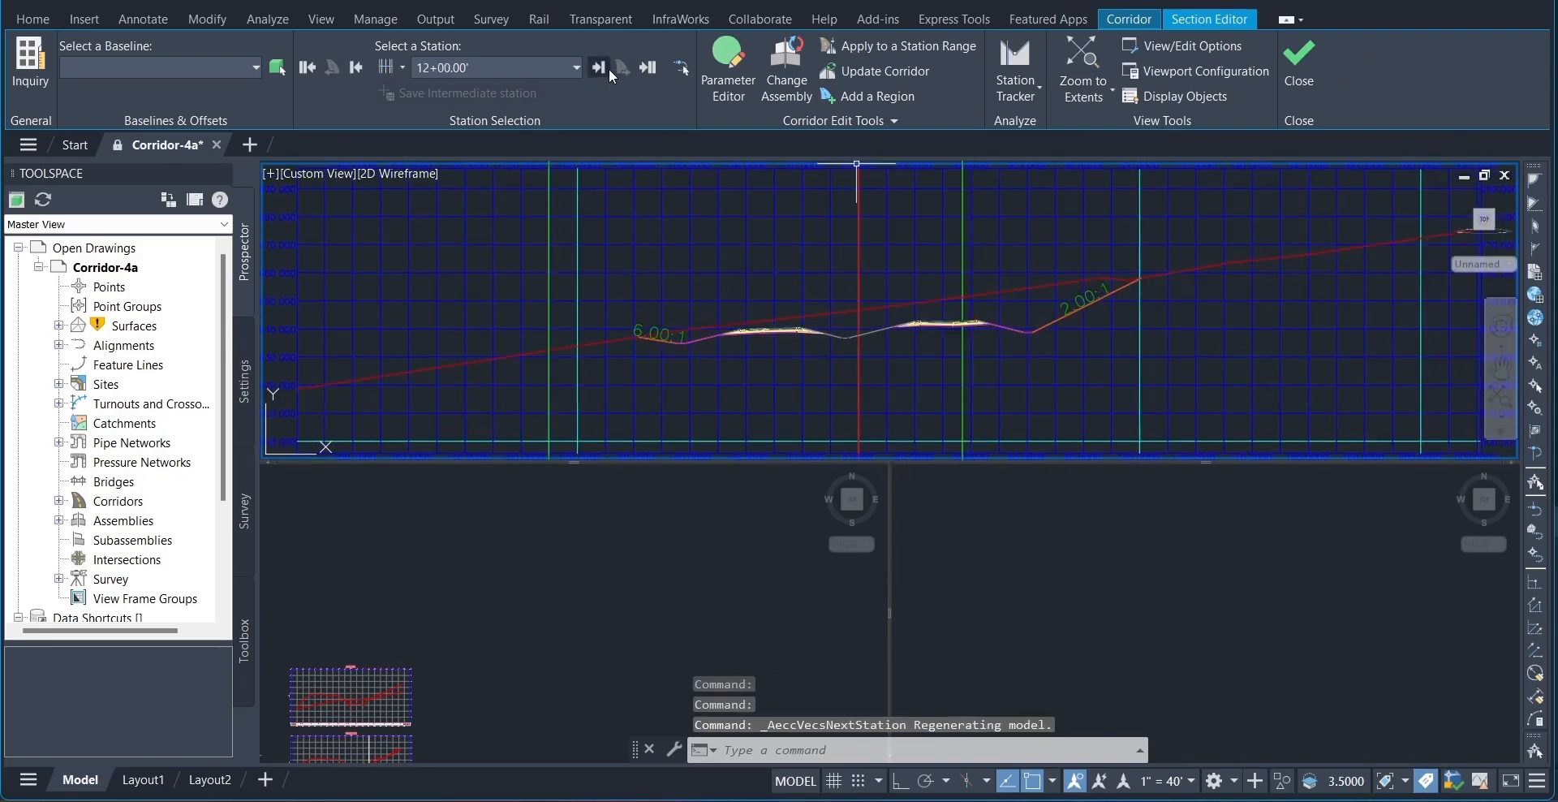
pyautogui.click(608, 68)
pyautogui.click(608, 68)
pyautogui.click(608, 68)
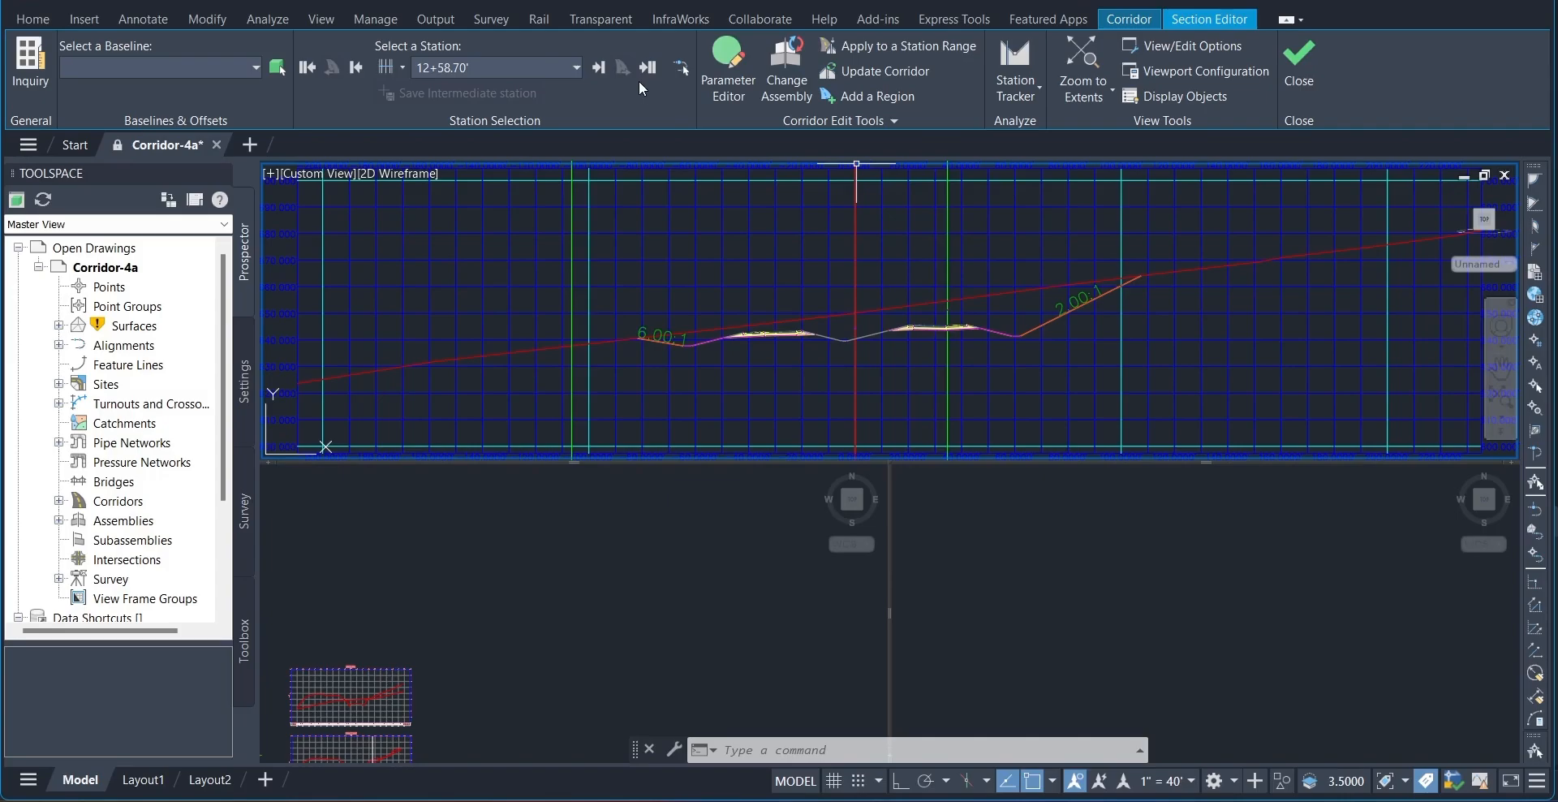
# Go to the corridor section at station 7+75.00'.
pyautogui.click(509, 66)
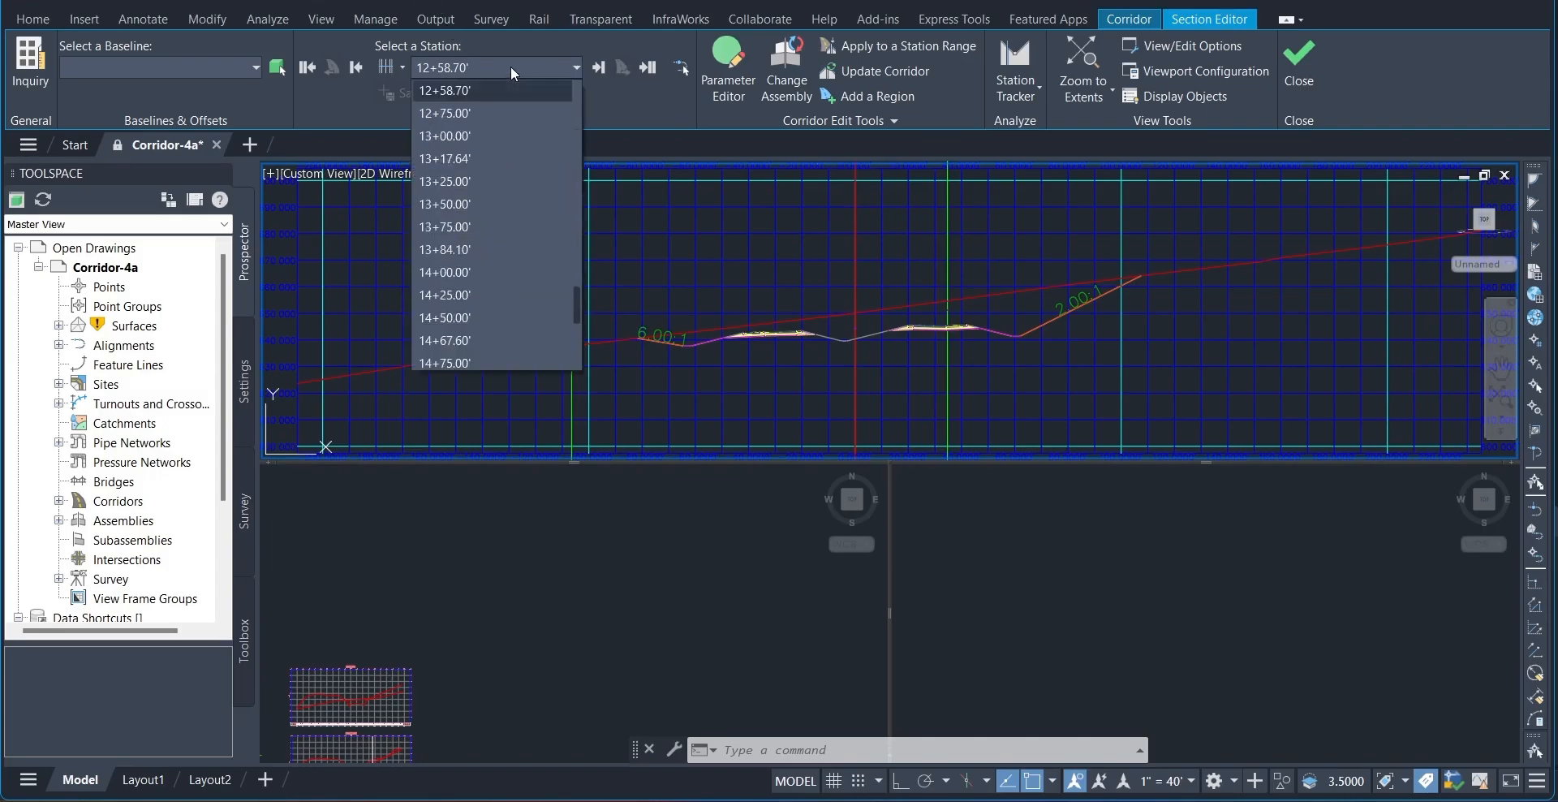
pyautogui.scroll(5, 499, 177)
pyautogui.scroll(3, 499, 177)
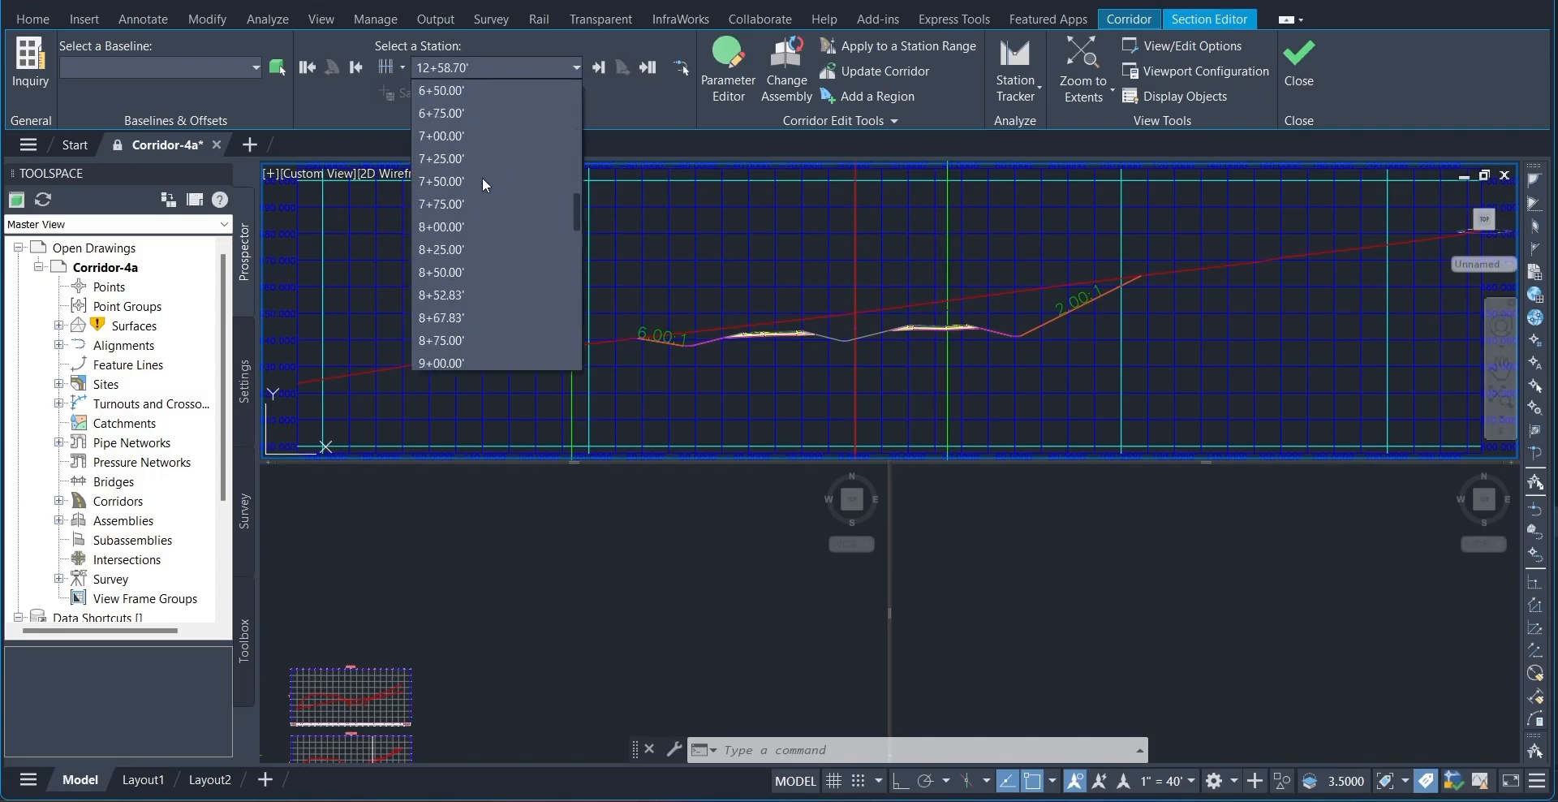
pyautogui.click(435, 203)
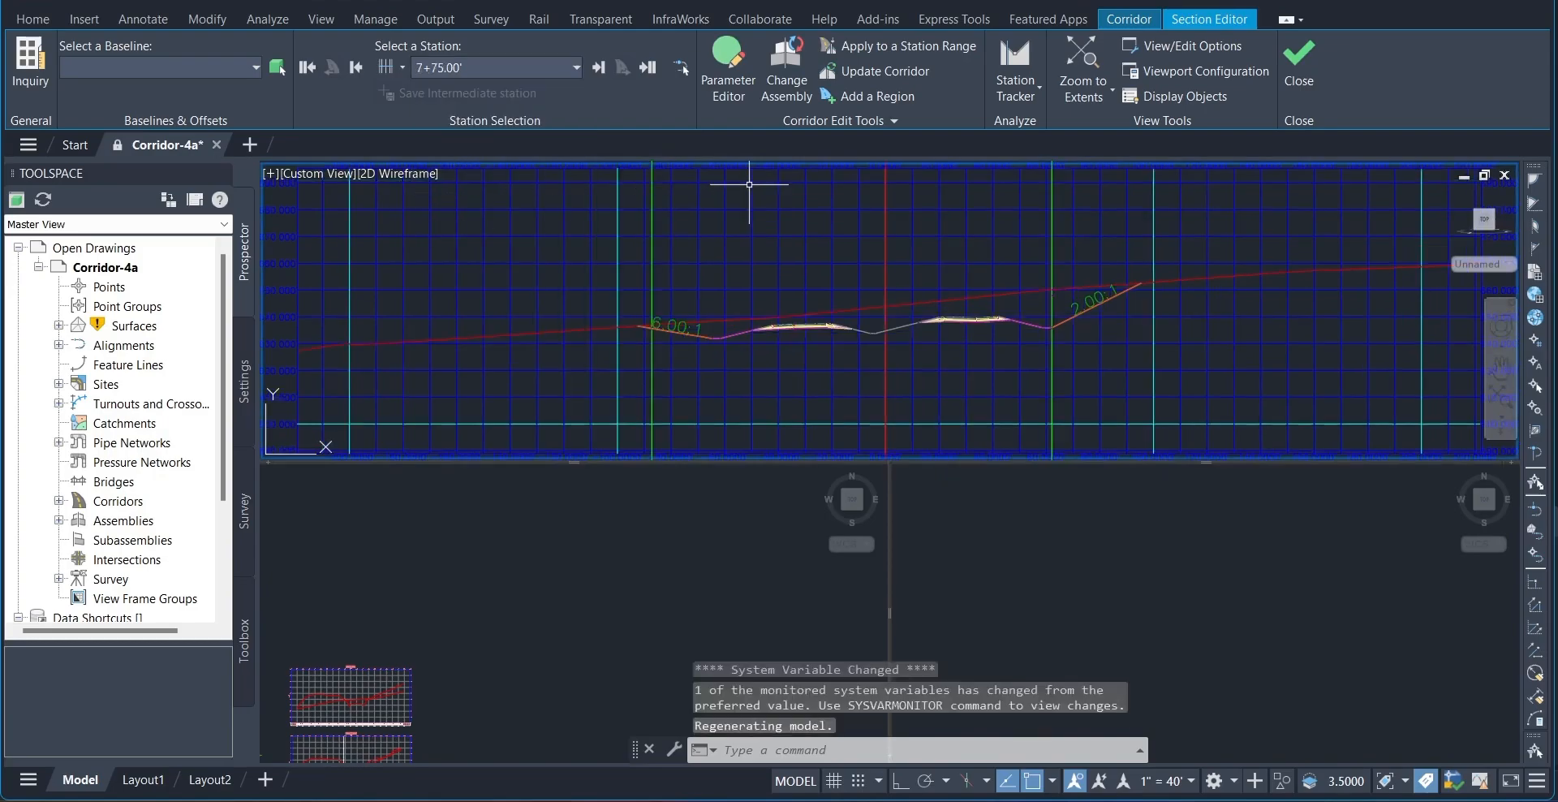
# Zoom the section view to the Lane (Left) subassembly.
pyautogui.click(1082, 82)
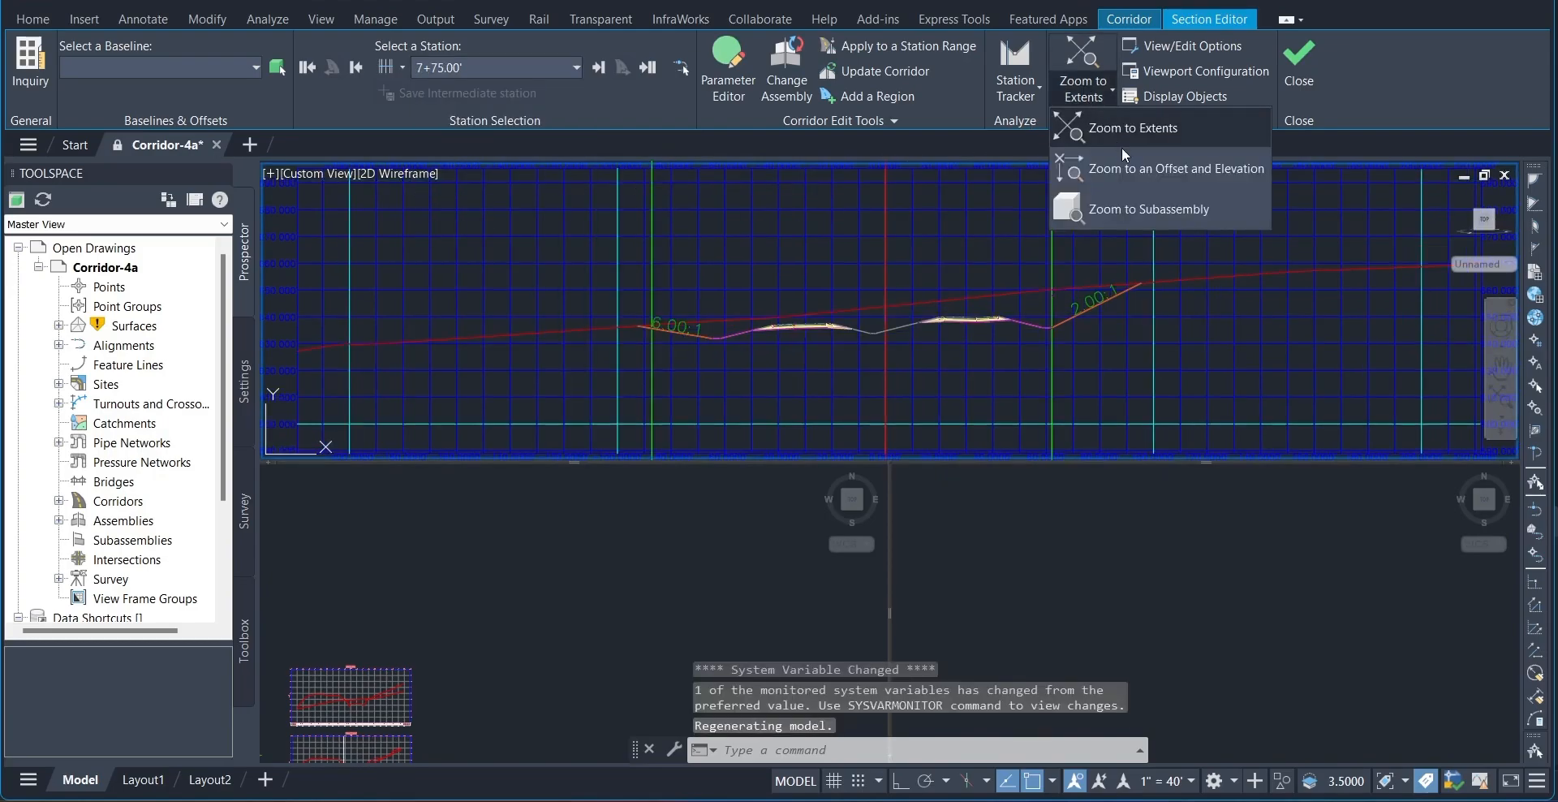
pyautogui.click(1145, 202)
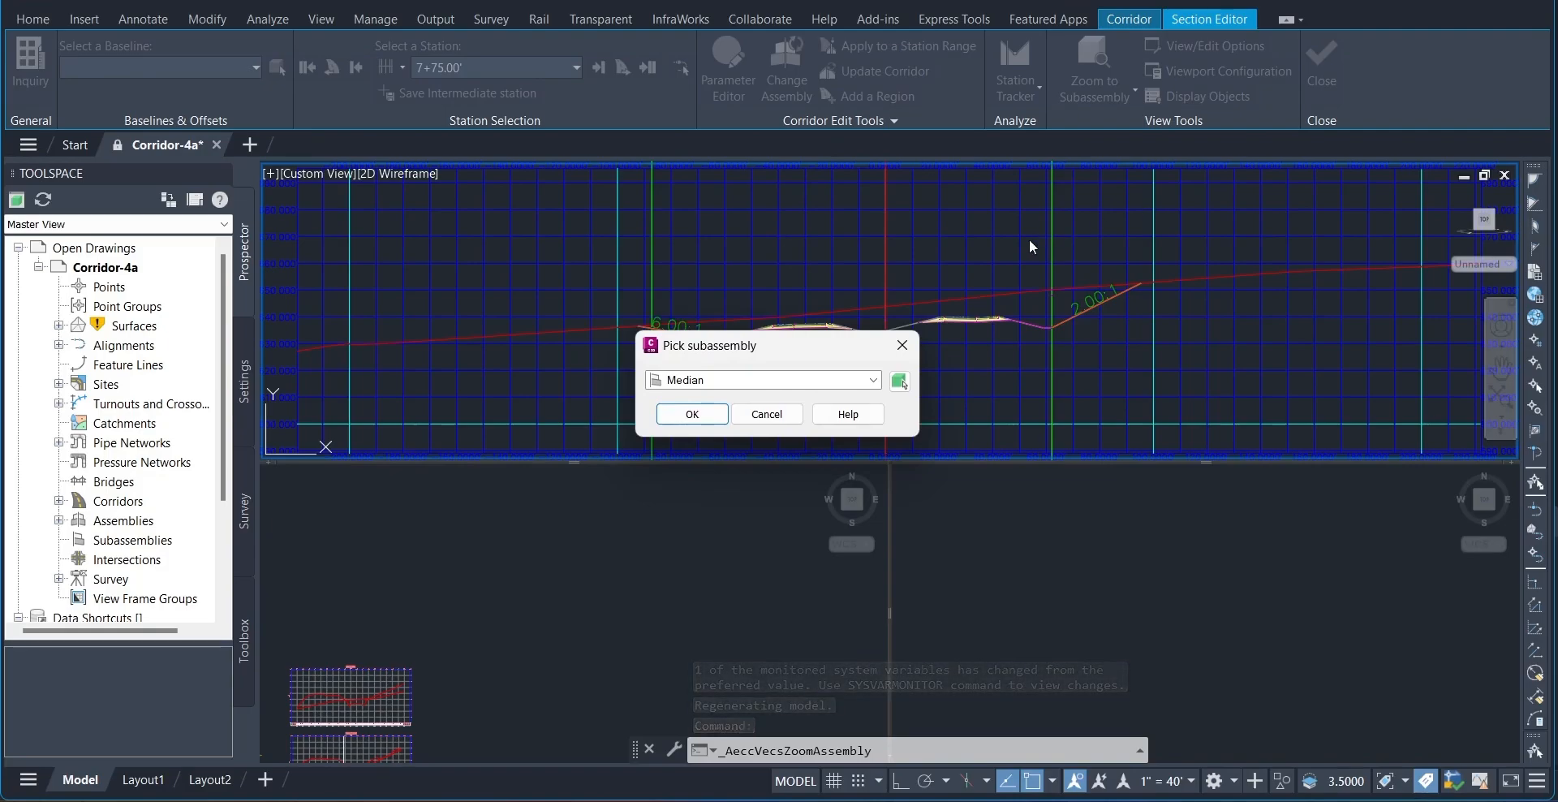
pyautogui.click(812, 380)
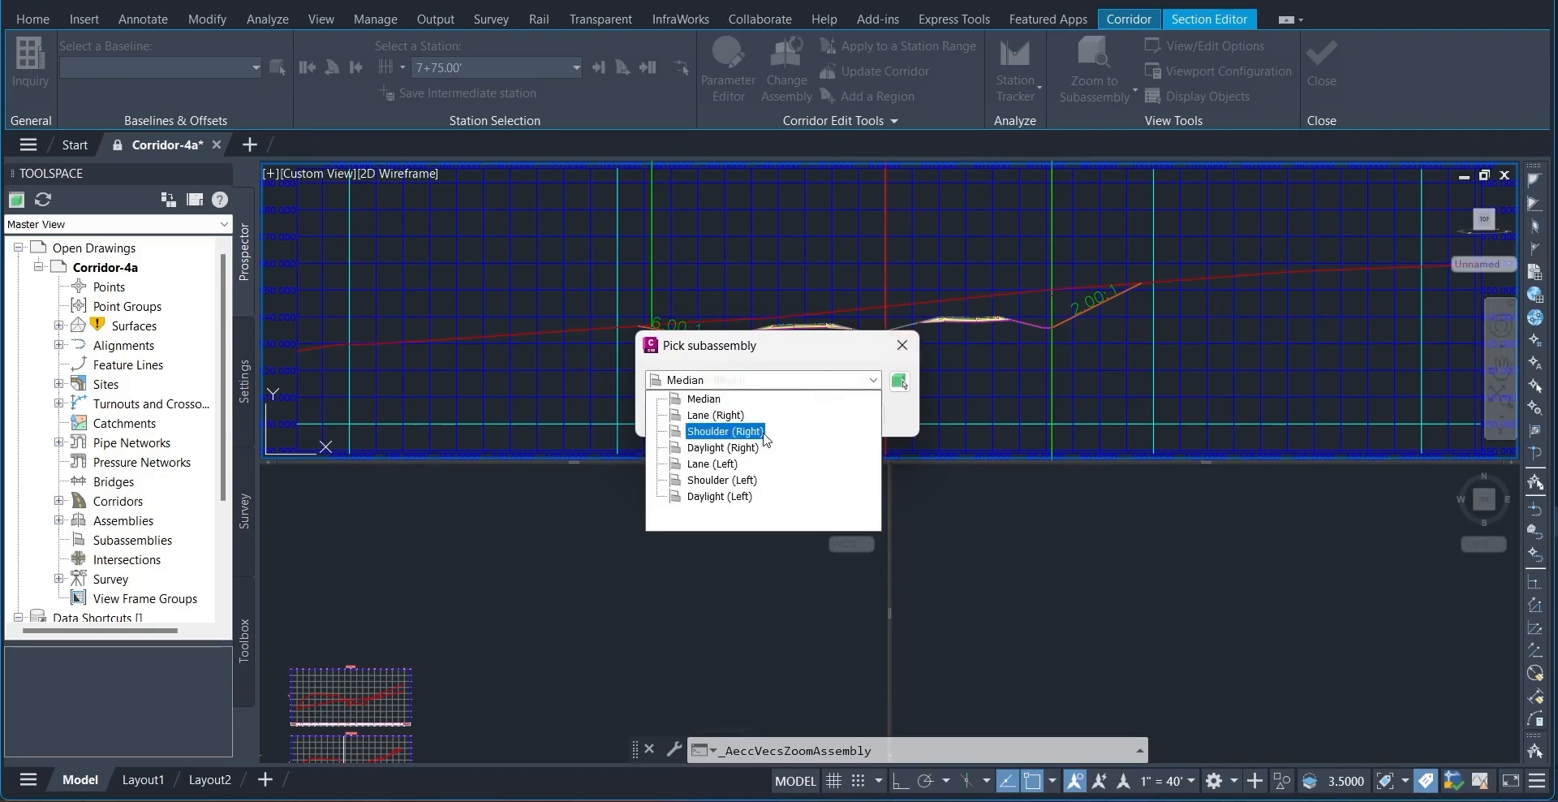
pyautogui.click(711, 464)
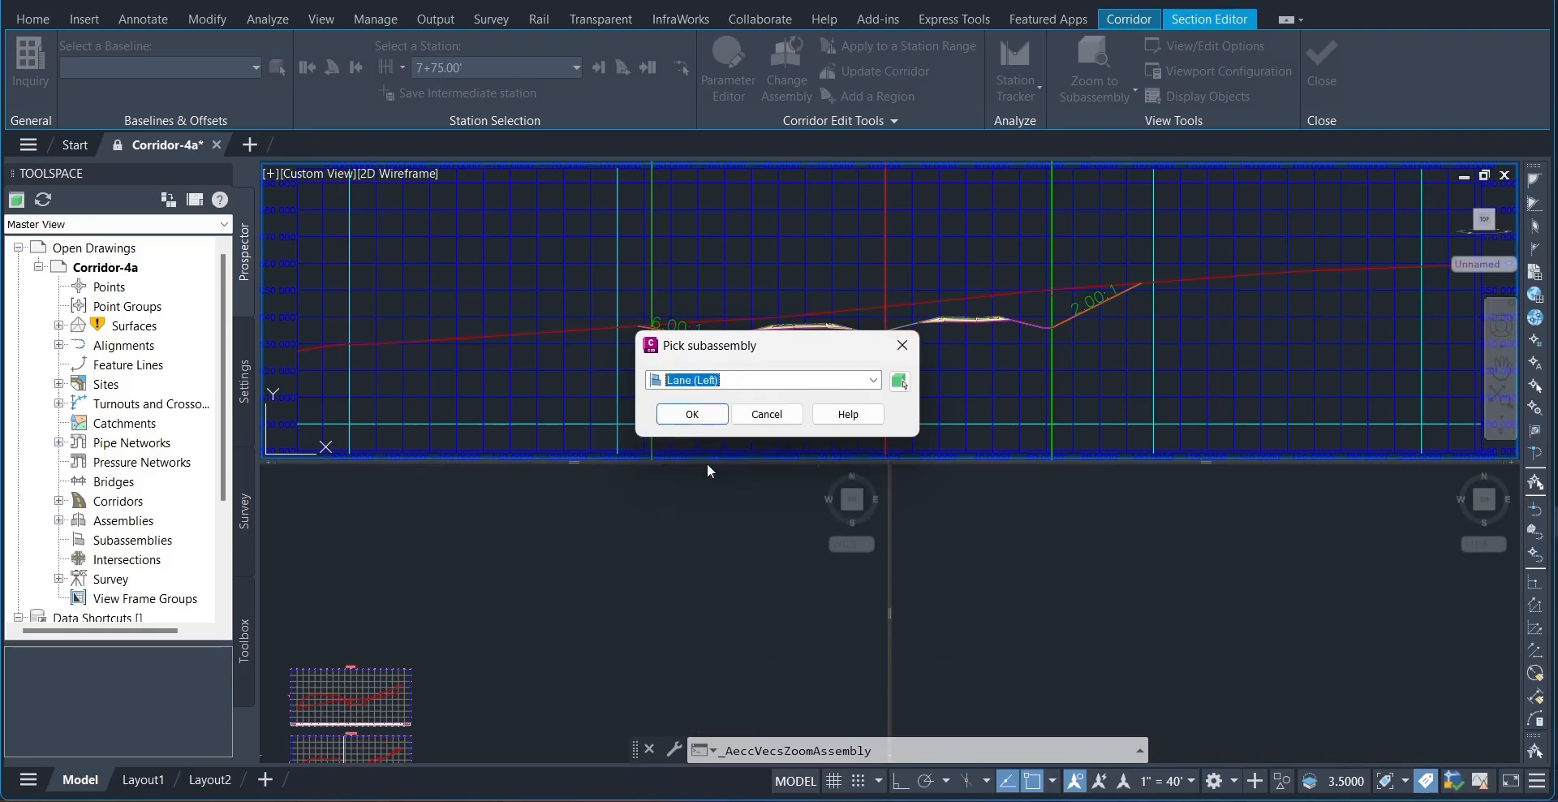
pyautogui.click(694, 409)
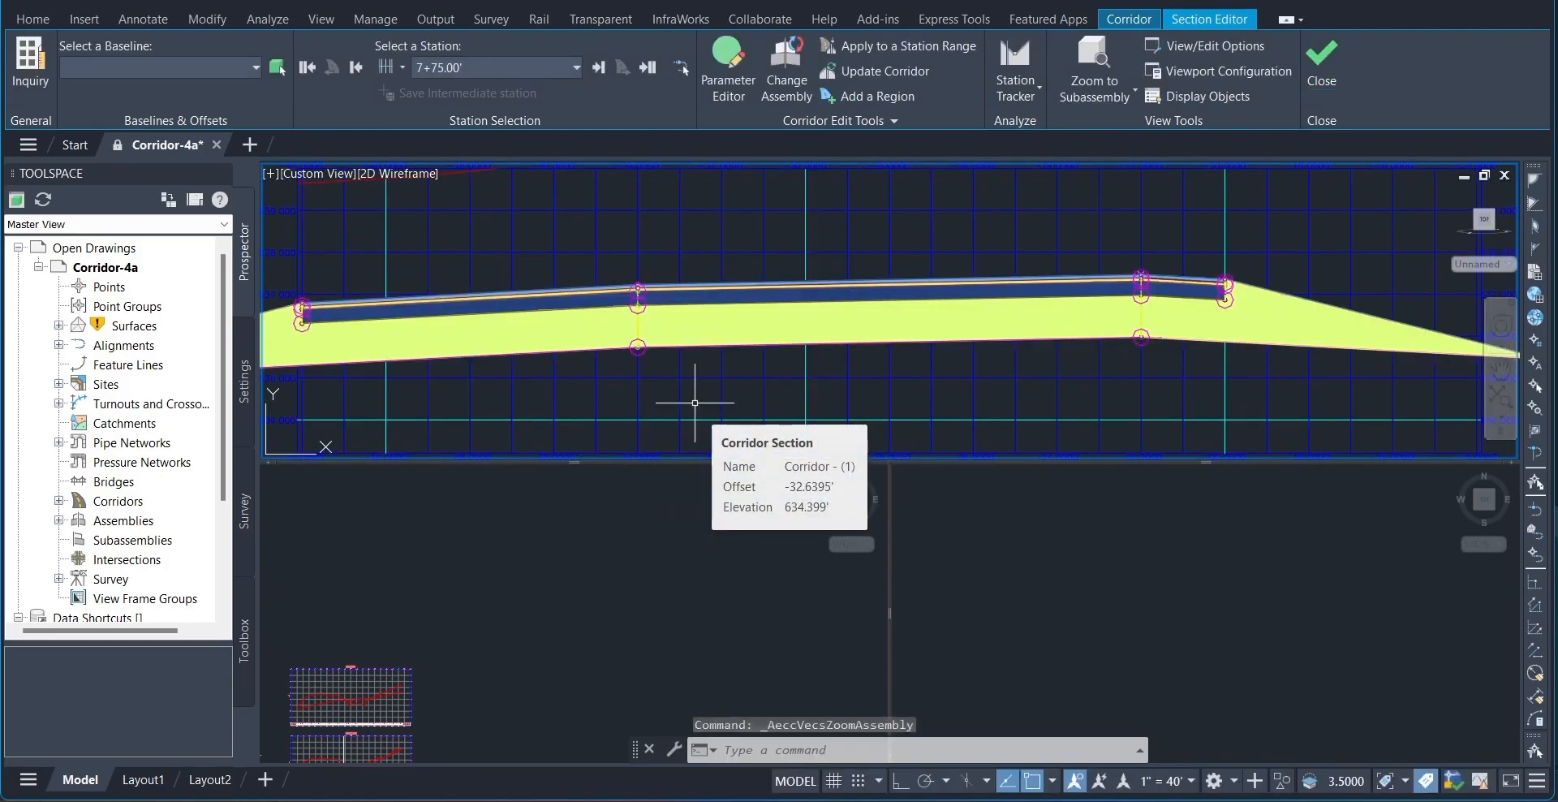
# Open the Parameter Editor for the current section and review the assembly group's Median parameters.
pyautogui.click(743, 91)
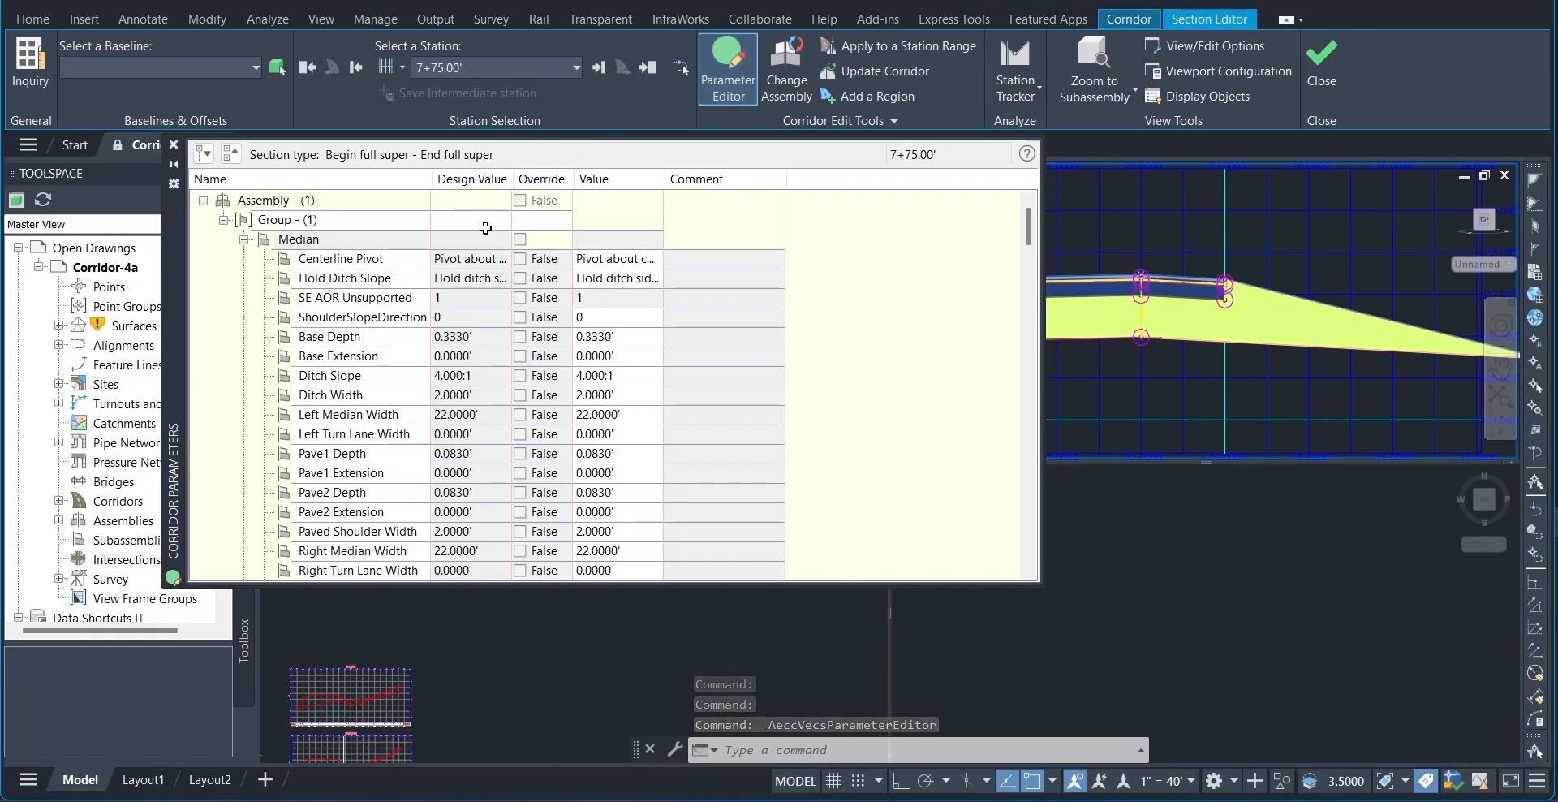
pyautogui.click(273, 202)
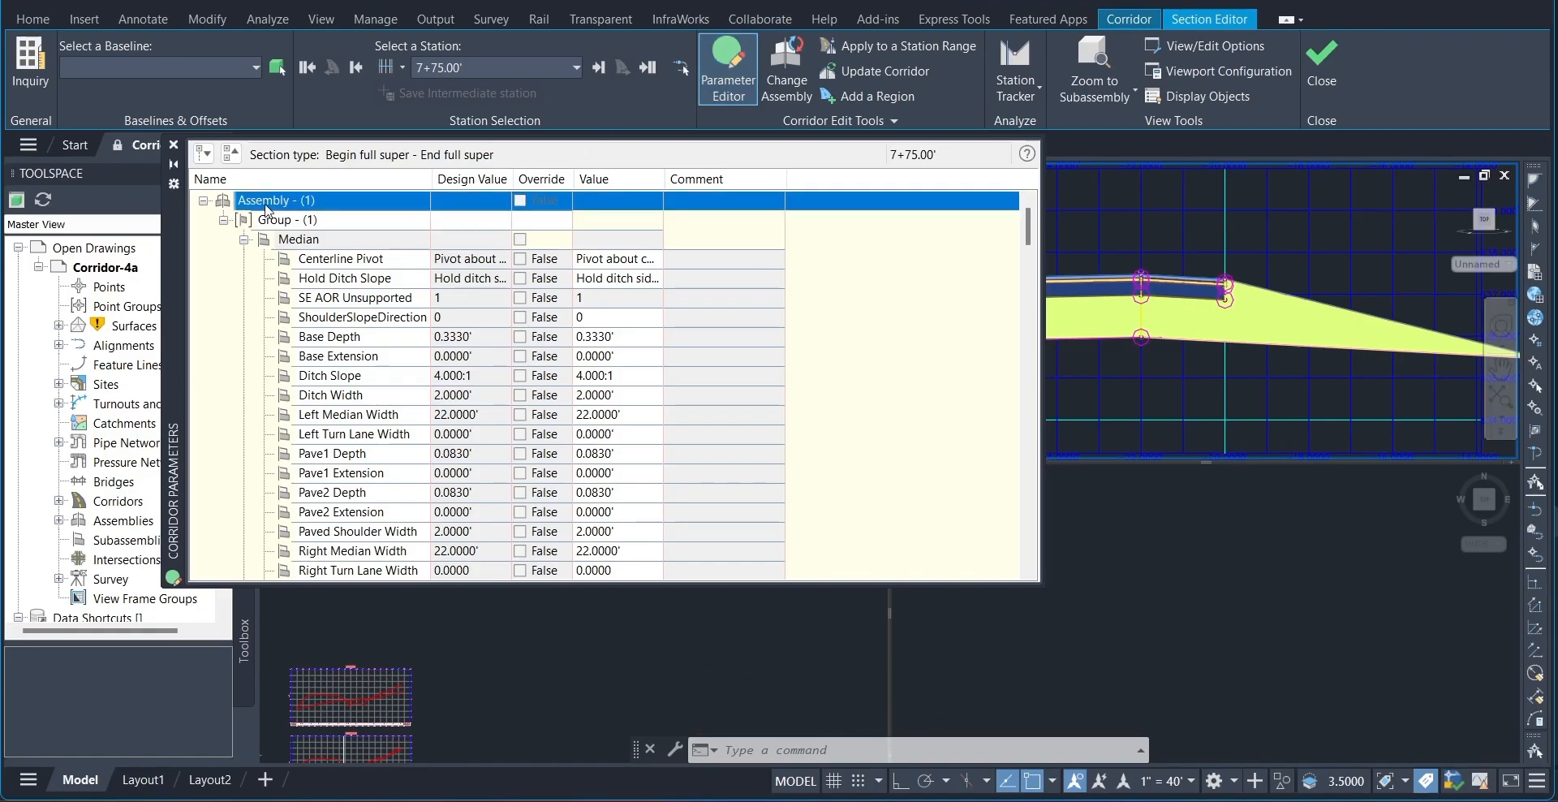
pyautogui.click(310, 221)
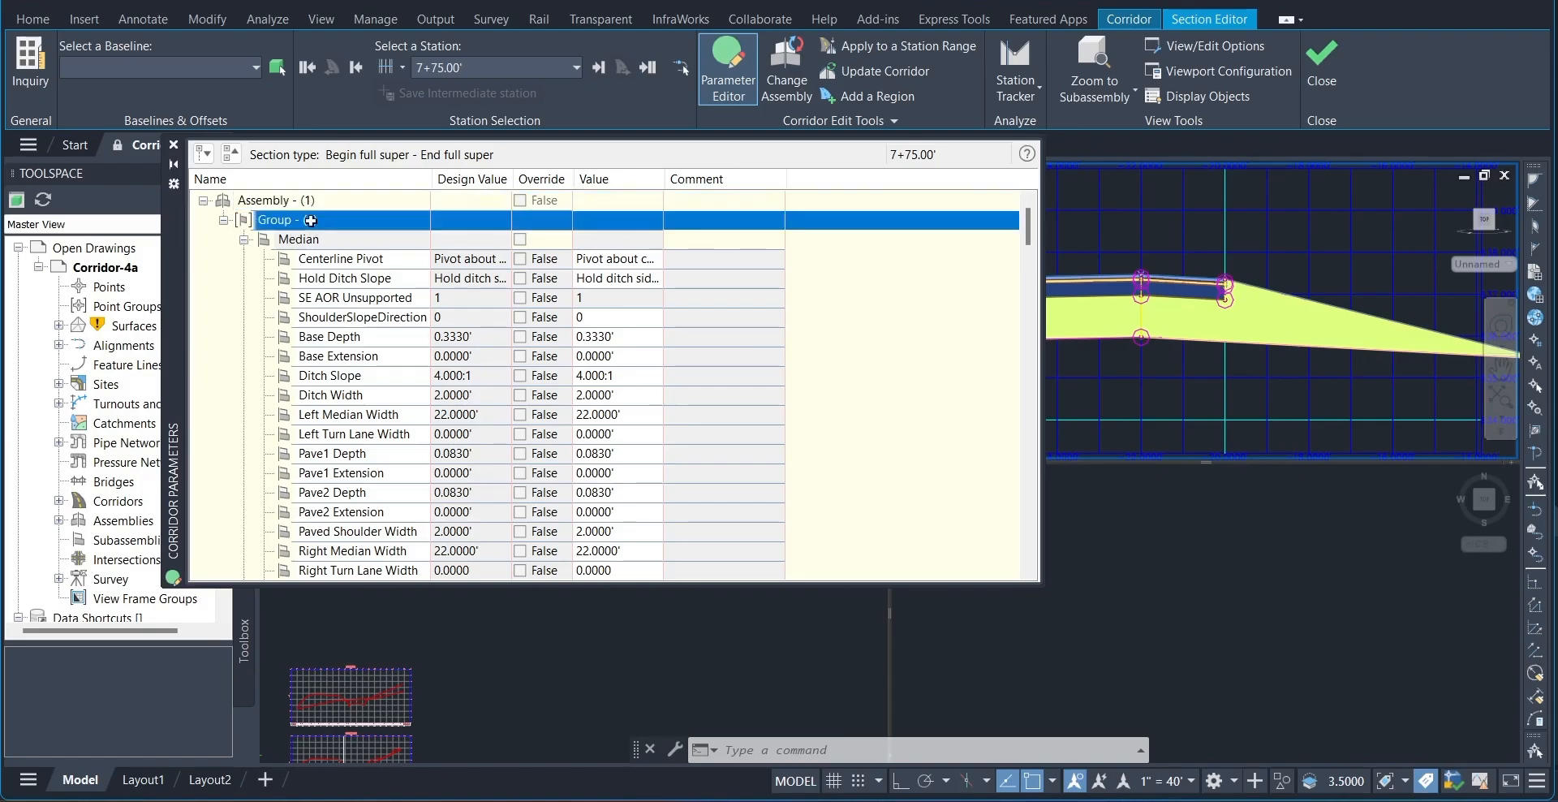
pyautogui.click(224, 221)
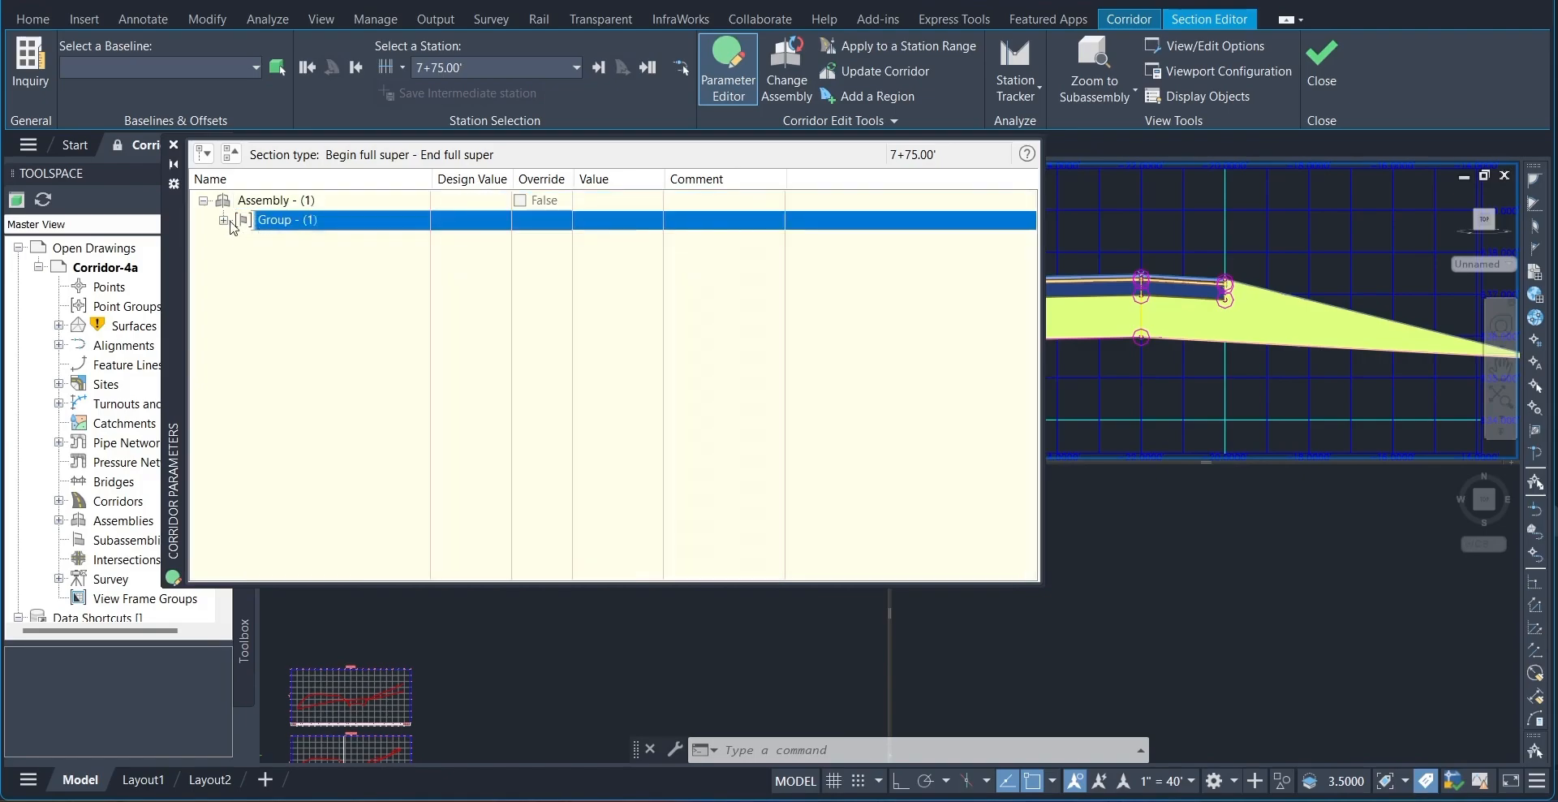
pyautogui.click(225, 220)
pyautogui.scroll(-1, 390, 288)
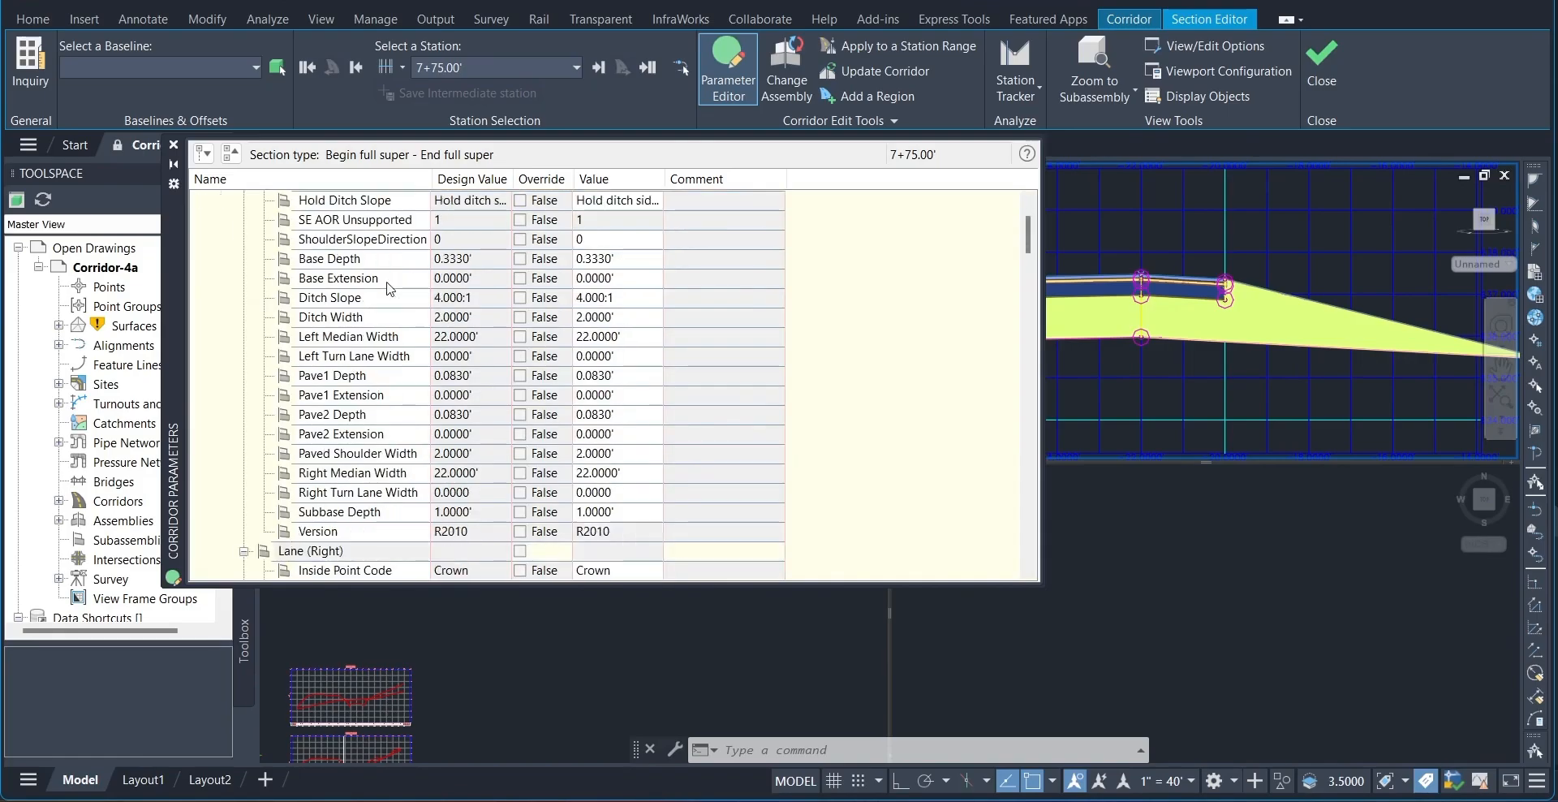
pyautogui.scroll(-2, 389, 288)
# Examine the Lane (Right) subassembly's parameters, including its inside and outside point codes and side.
pyautogui.click(314, 437)
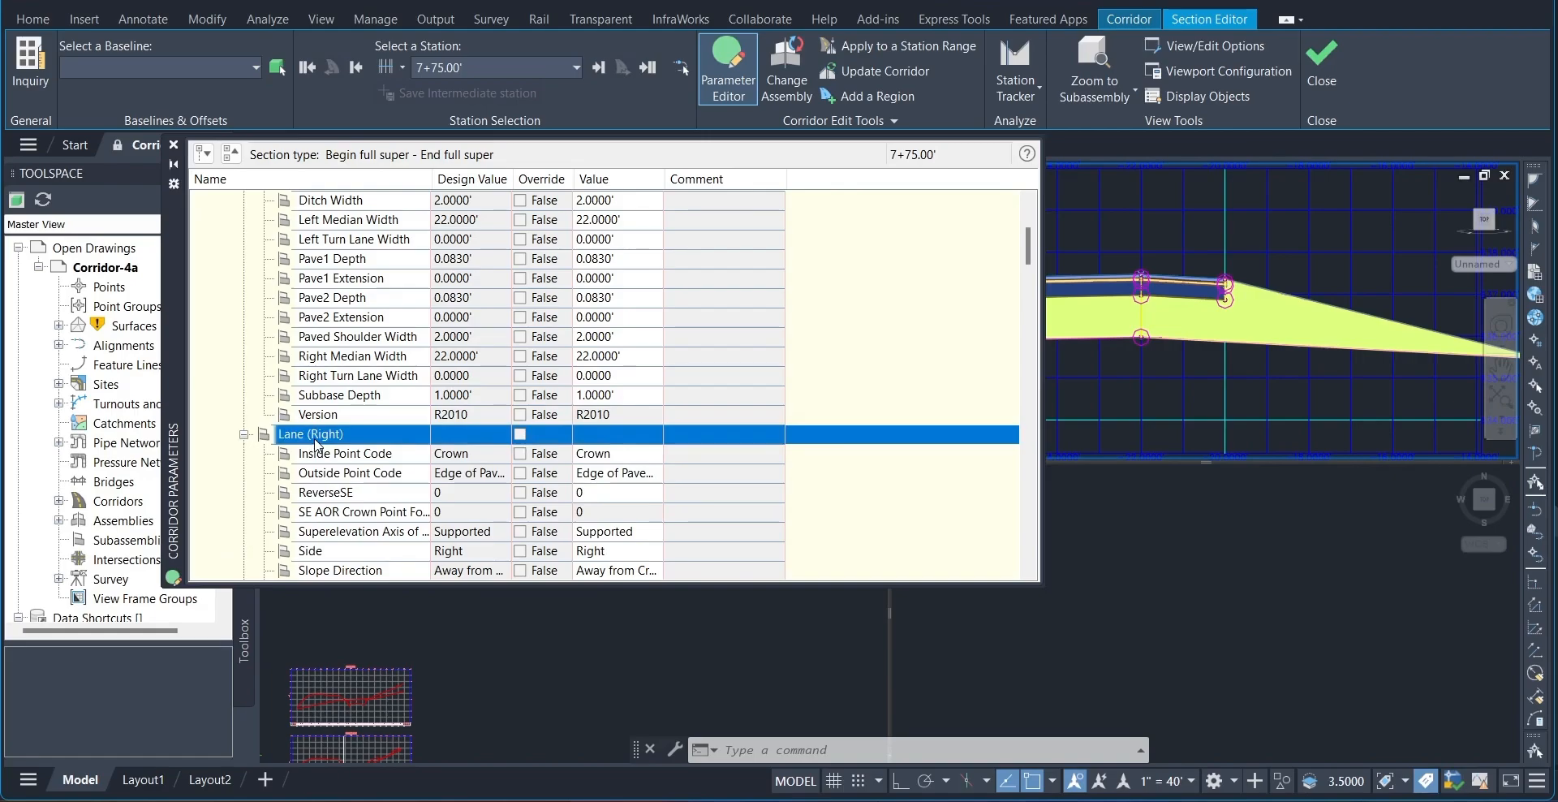
pyautogui.scroll(-1, 371, 422)
pyautogui.scroll(-1, 372, 422)
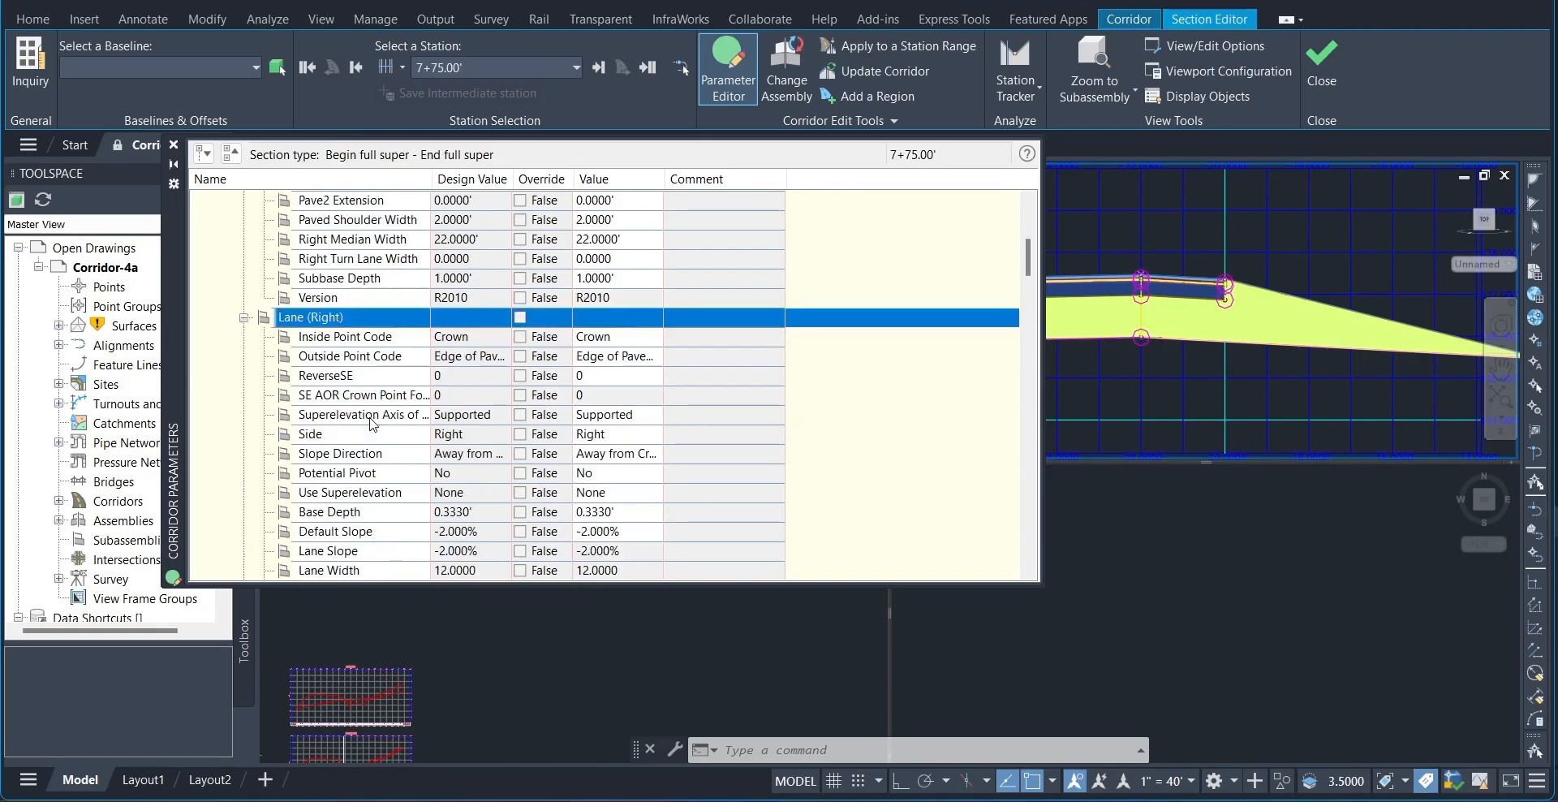
pyautogui.scroll(-1, 372, 422)
pyautogui.scroll(-1, 392, 417)
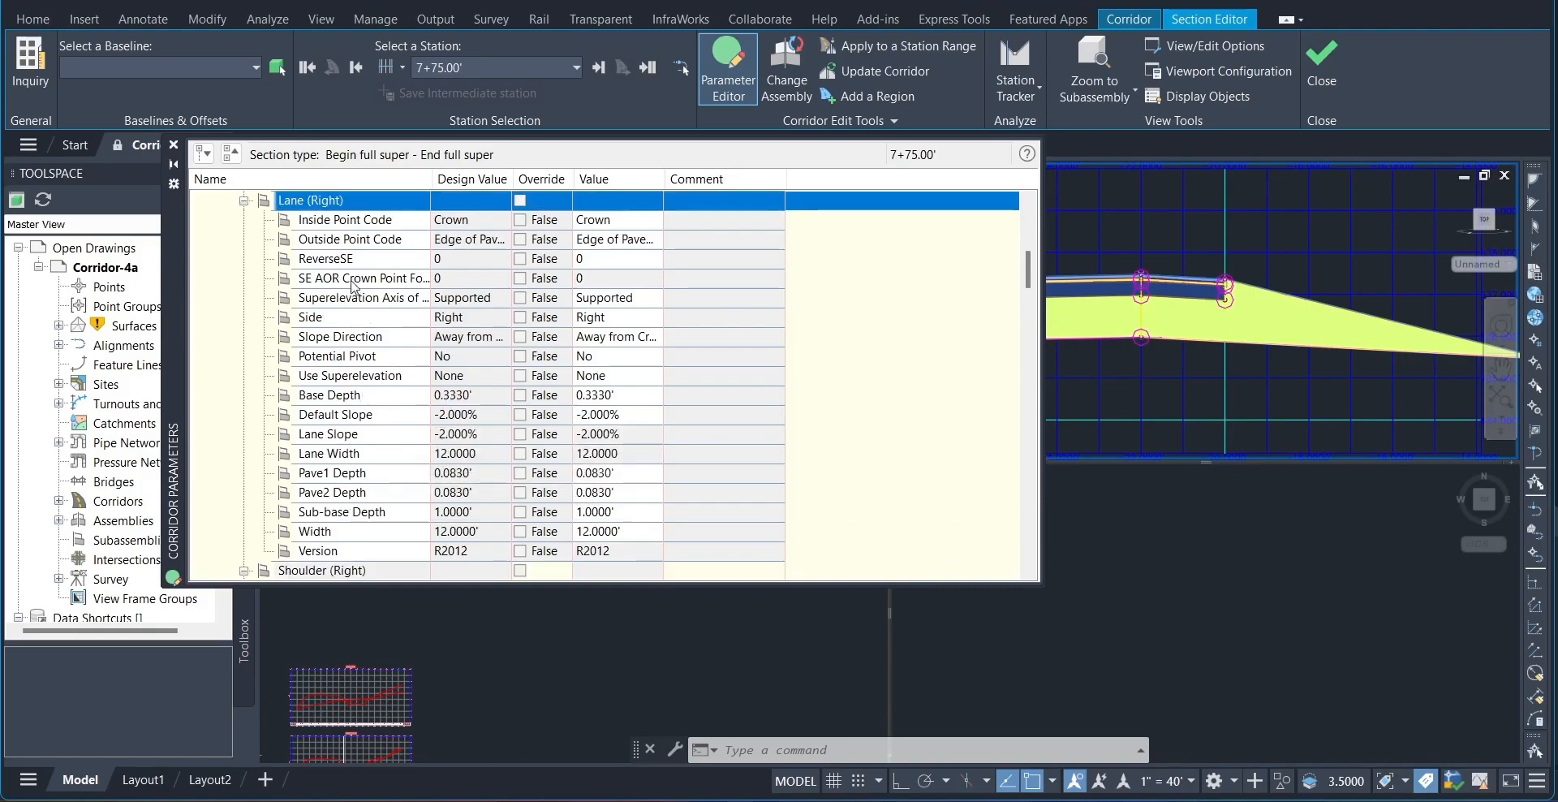
pyautogui.click(353, 221)
pyautogui.click(358, 239)
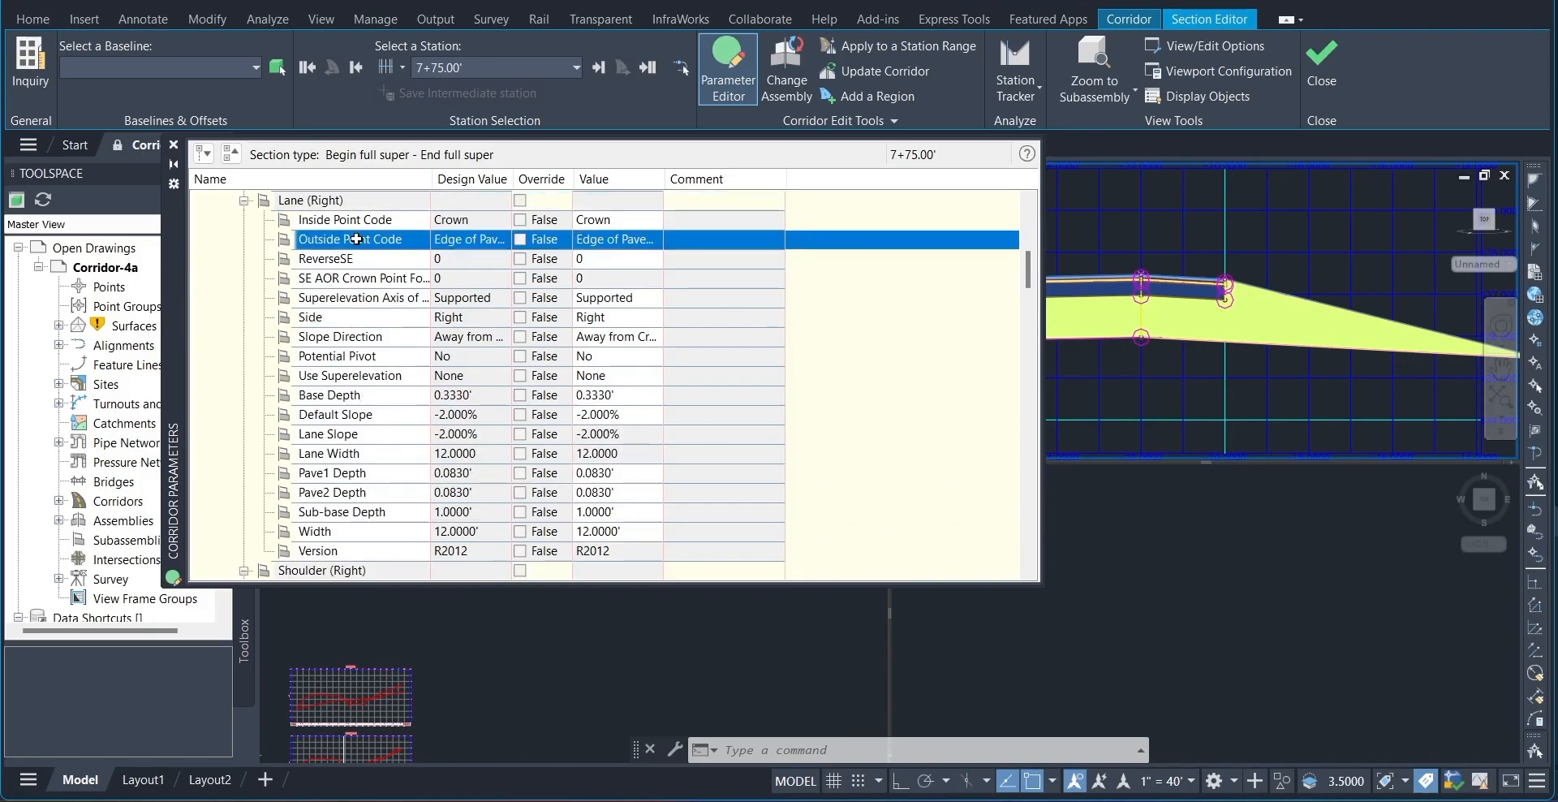
pyautogui.click(336, 316)
# Override the Width of the Lane (Right) subassembly with 36' at station 7+75.00'.
pyautogui.click(308, 532)
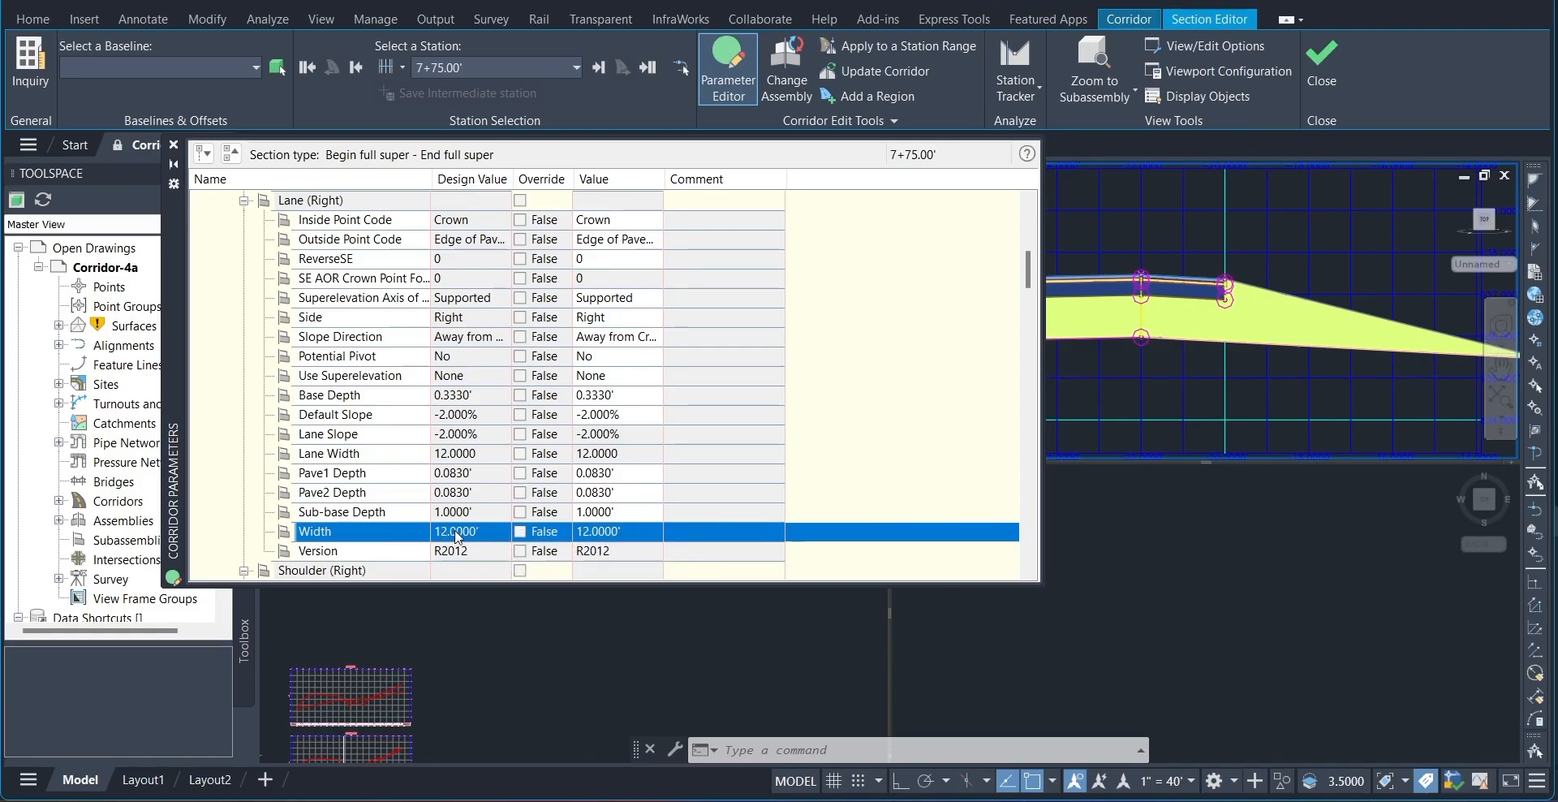
pyautogui.click(617, 531)
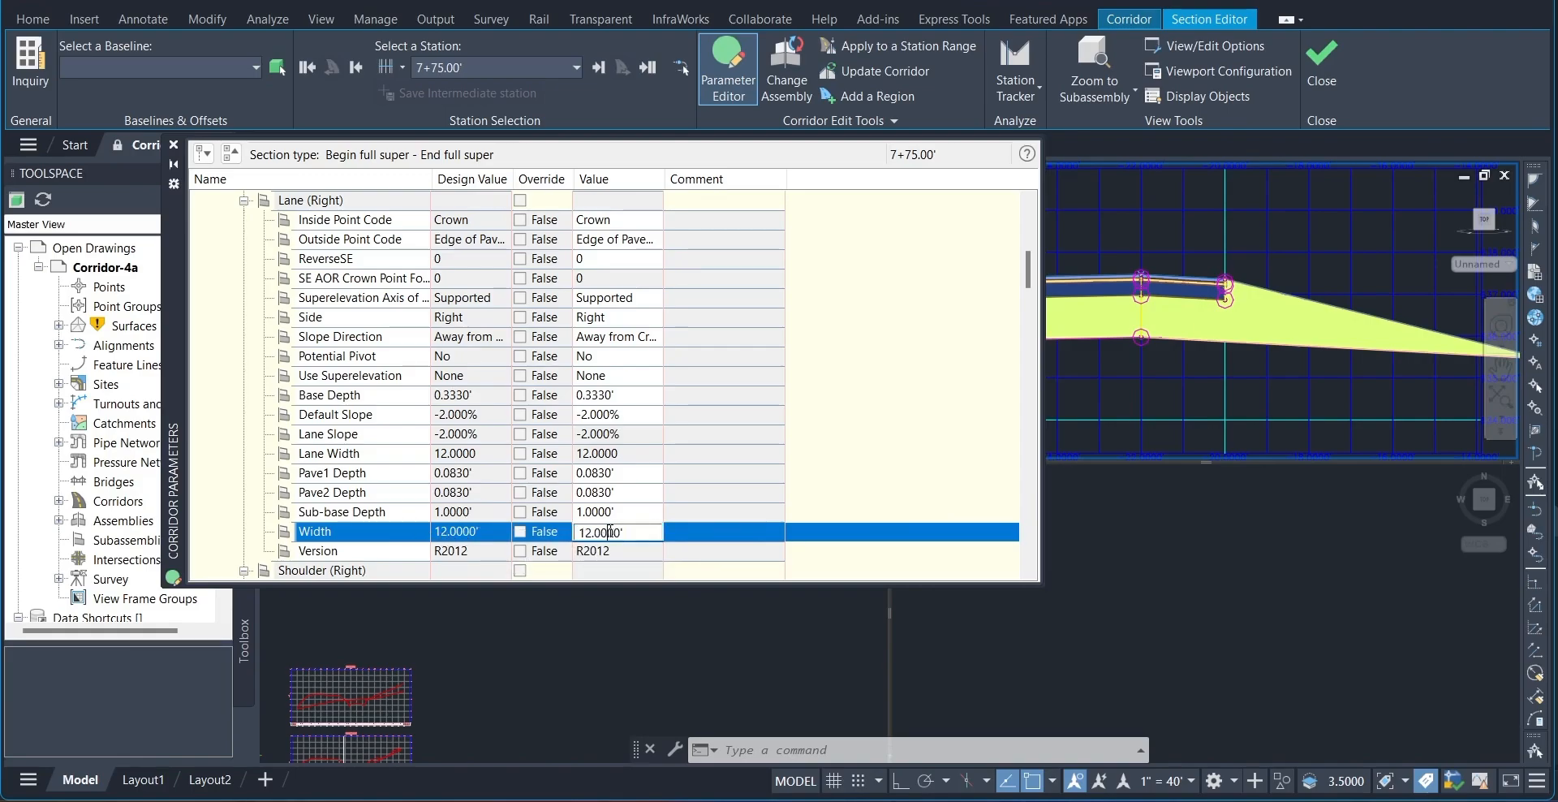
pyautogui.click(558, 537)
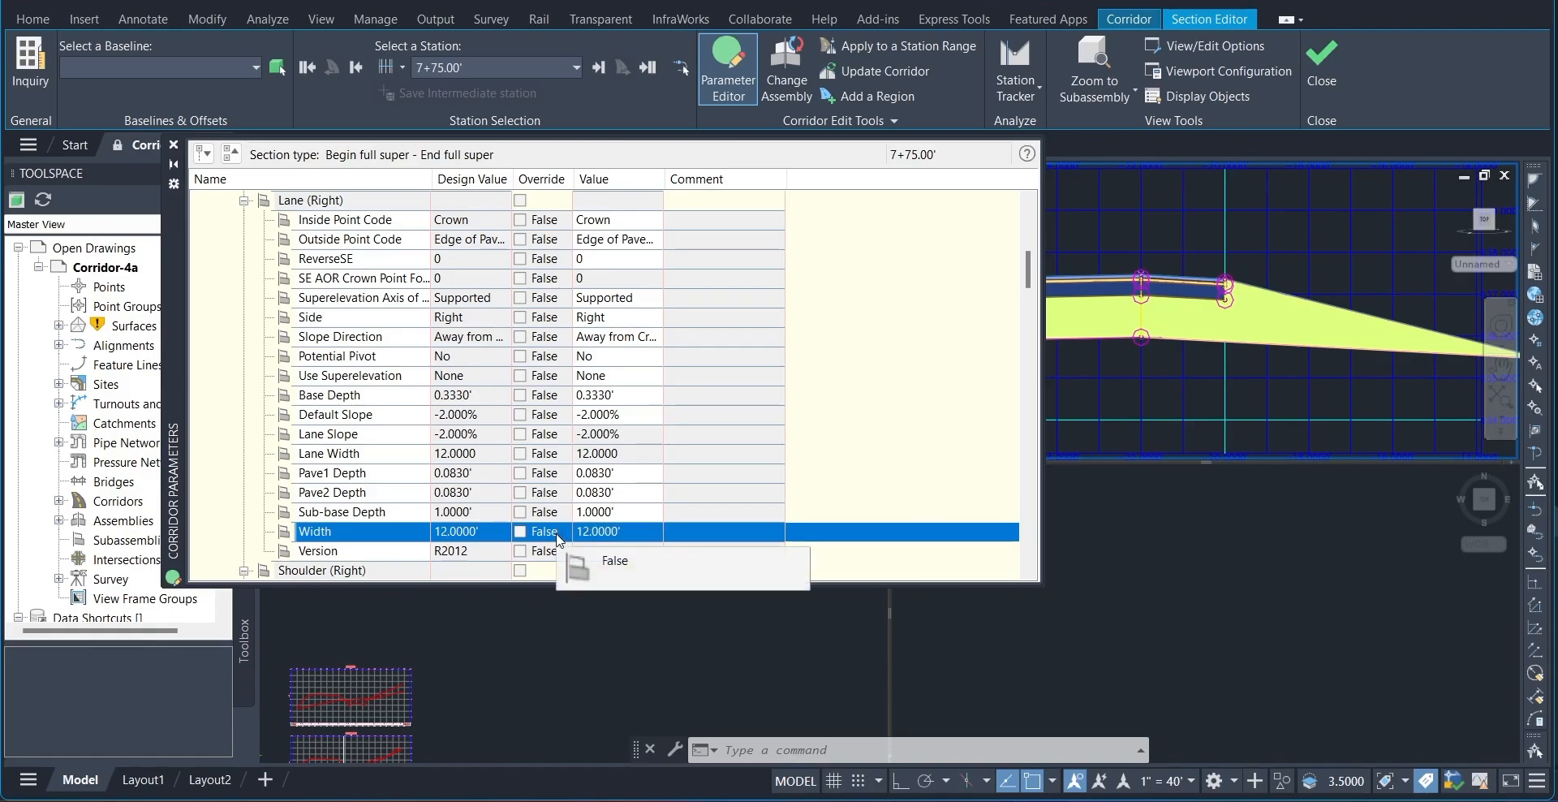
pyautogui.click(592, 531)
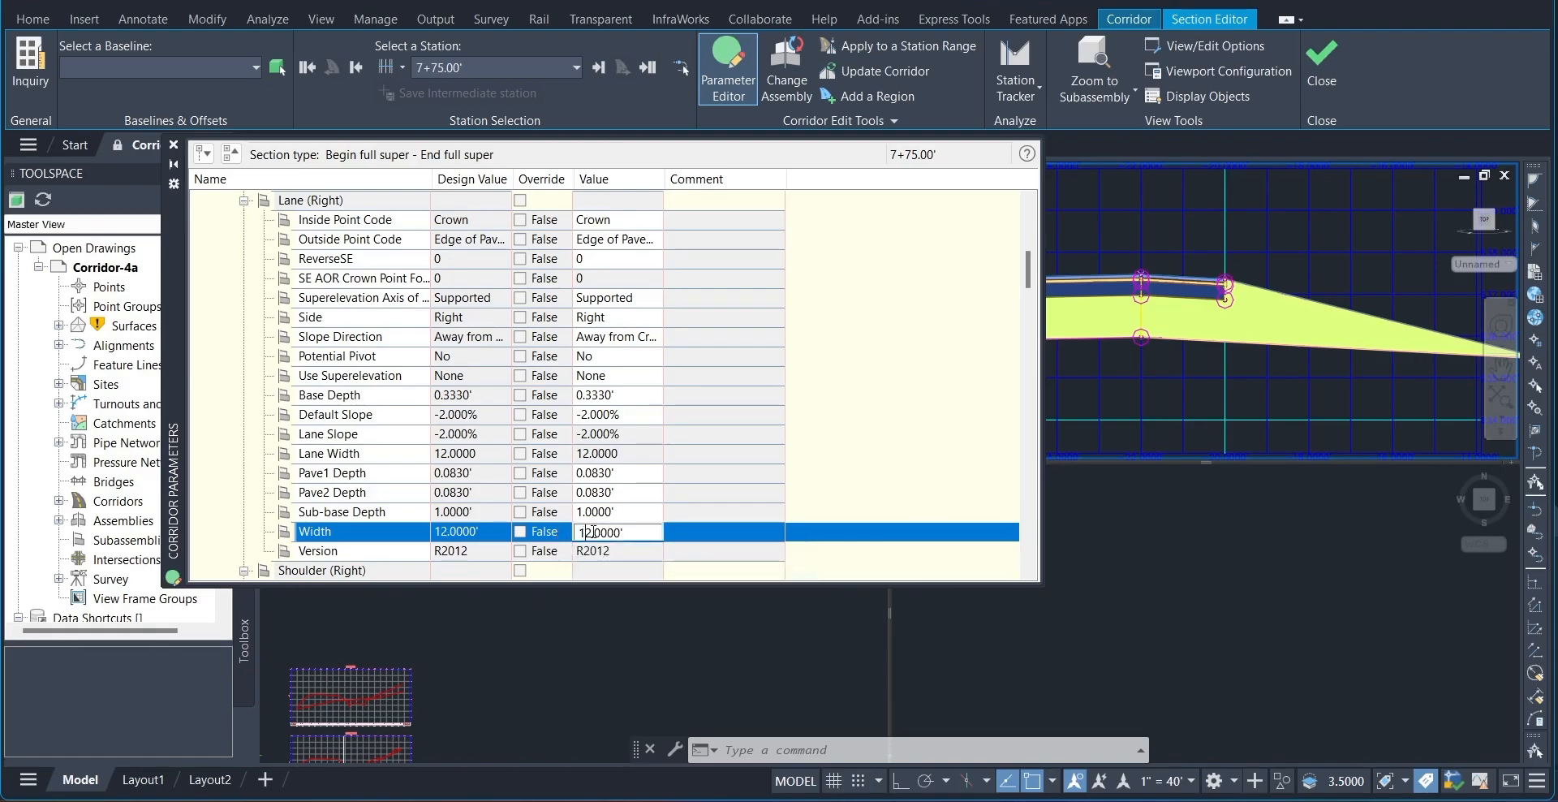
pyautogui.press('BackSpace')
pyautogui.press('BackSpace')
pyautogui.write('36')
pyautogui.press('Return')
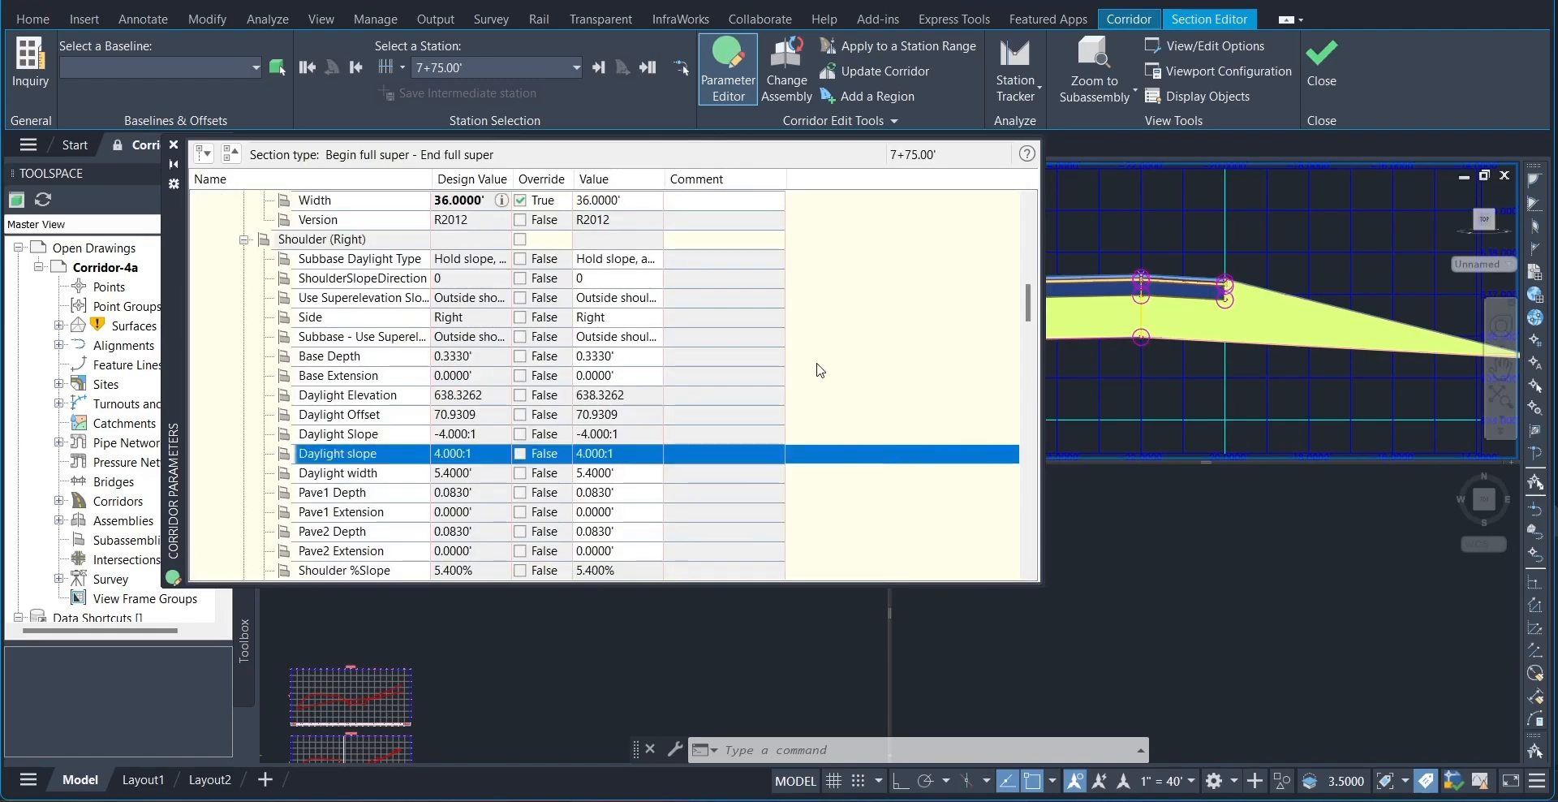
# Step forward through the following stations to 9+25.00' to check the lane section.
pyautogui.click(594, 71)
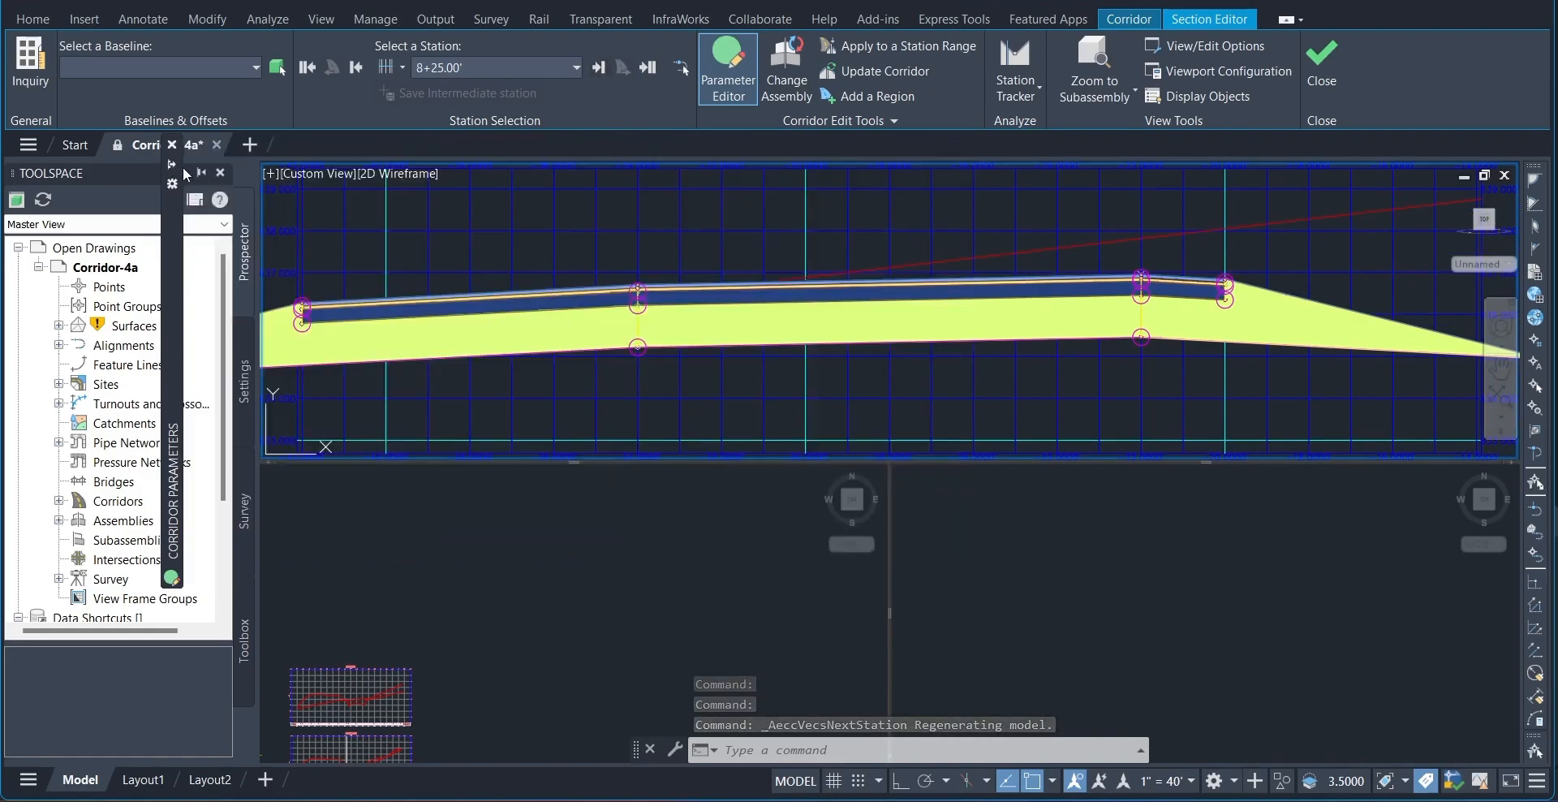
pyautogui.click(603, 69)
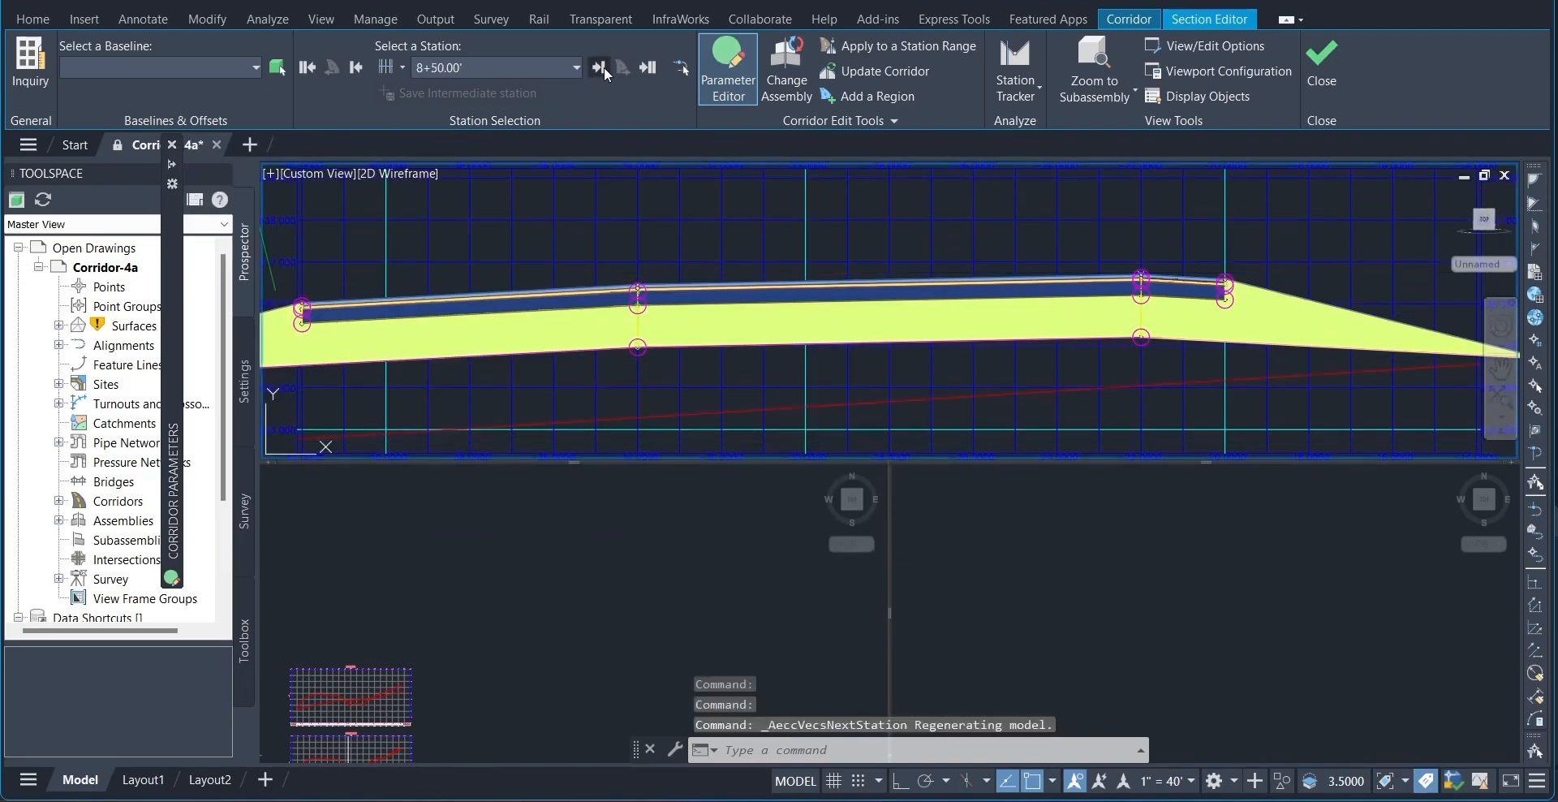
pyautogui.click(604, 67)
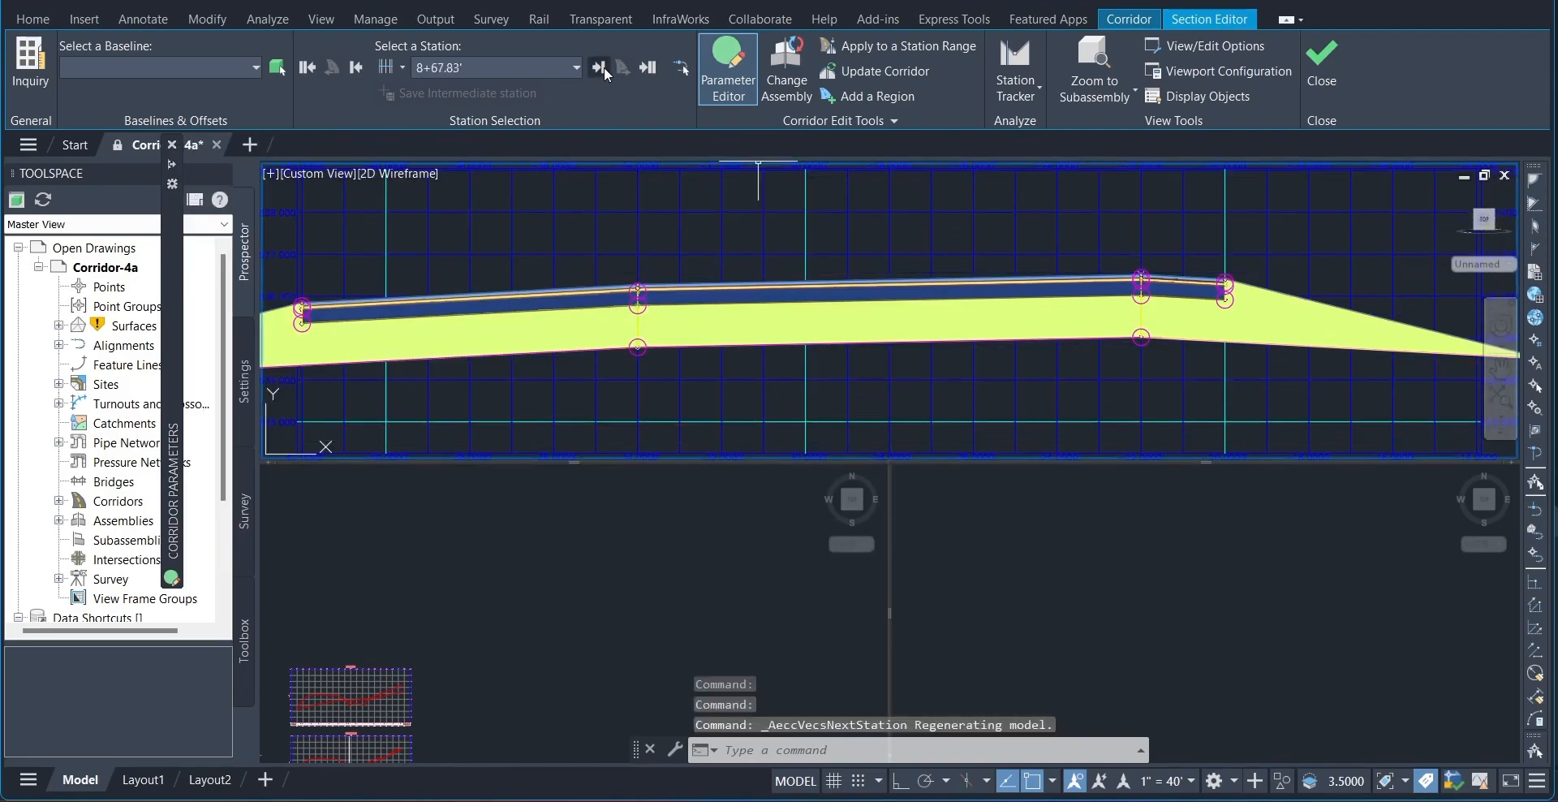
pyautogui.click(603, 66)
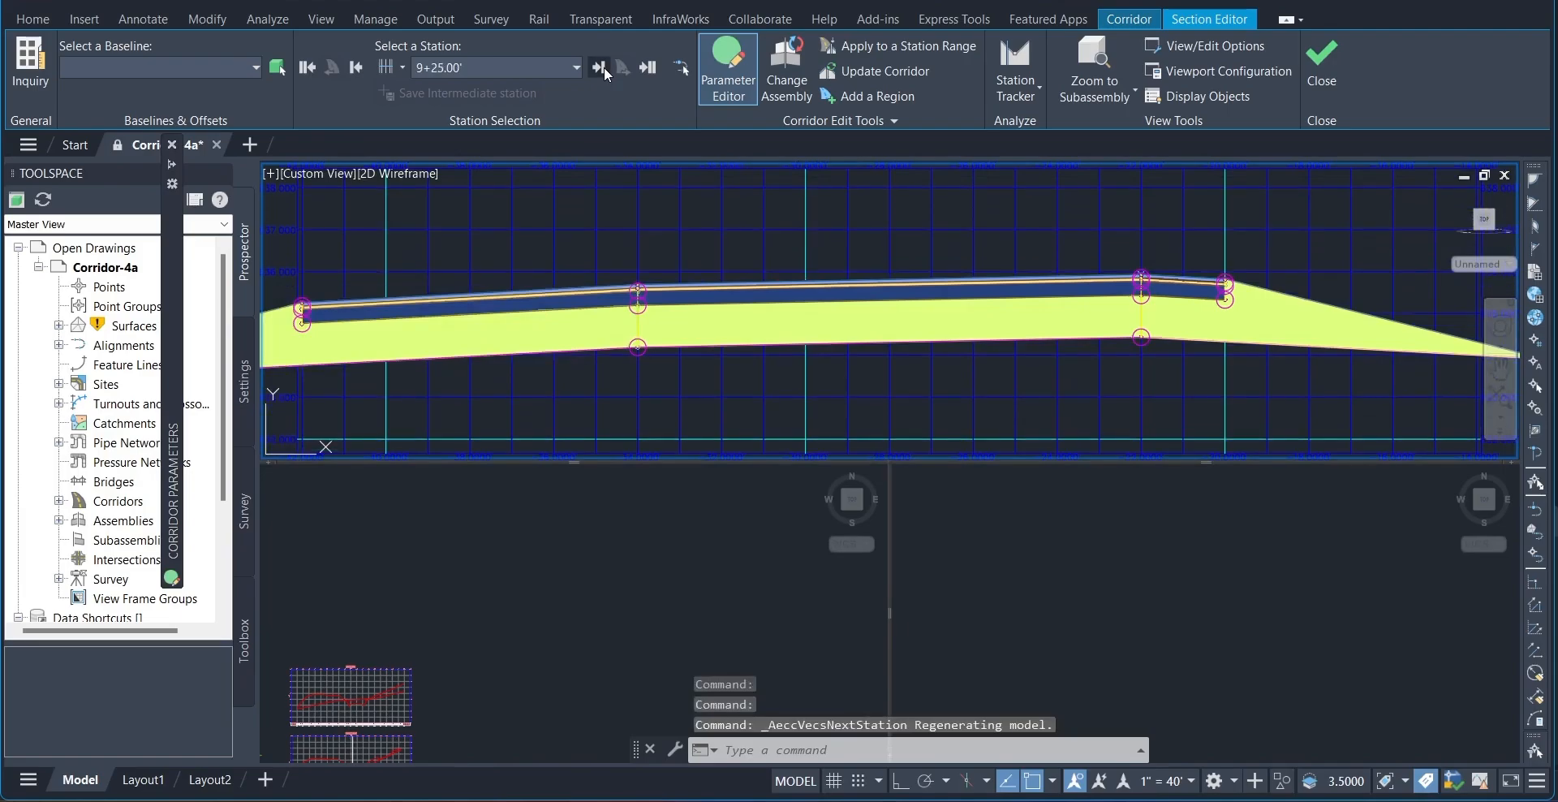
# Check the section at the following station, 9+33.58', and return to station 7+75.00'.
pyautogui.click(604, 67)
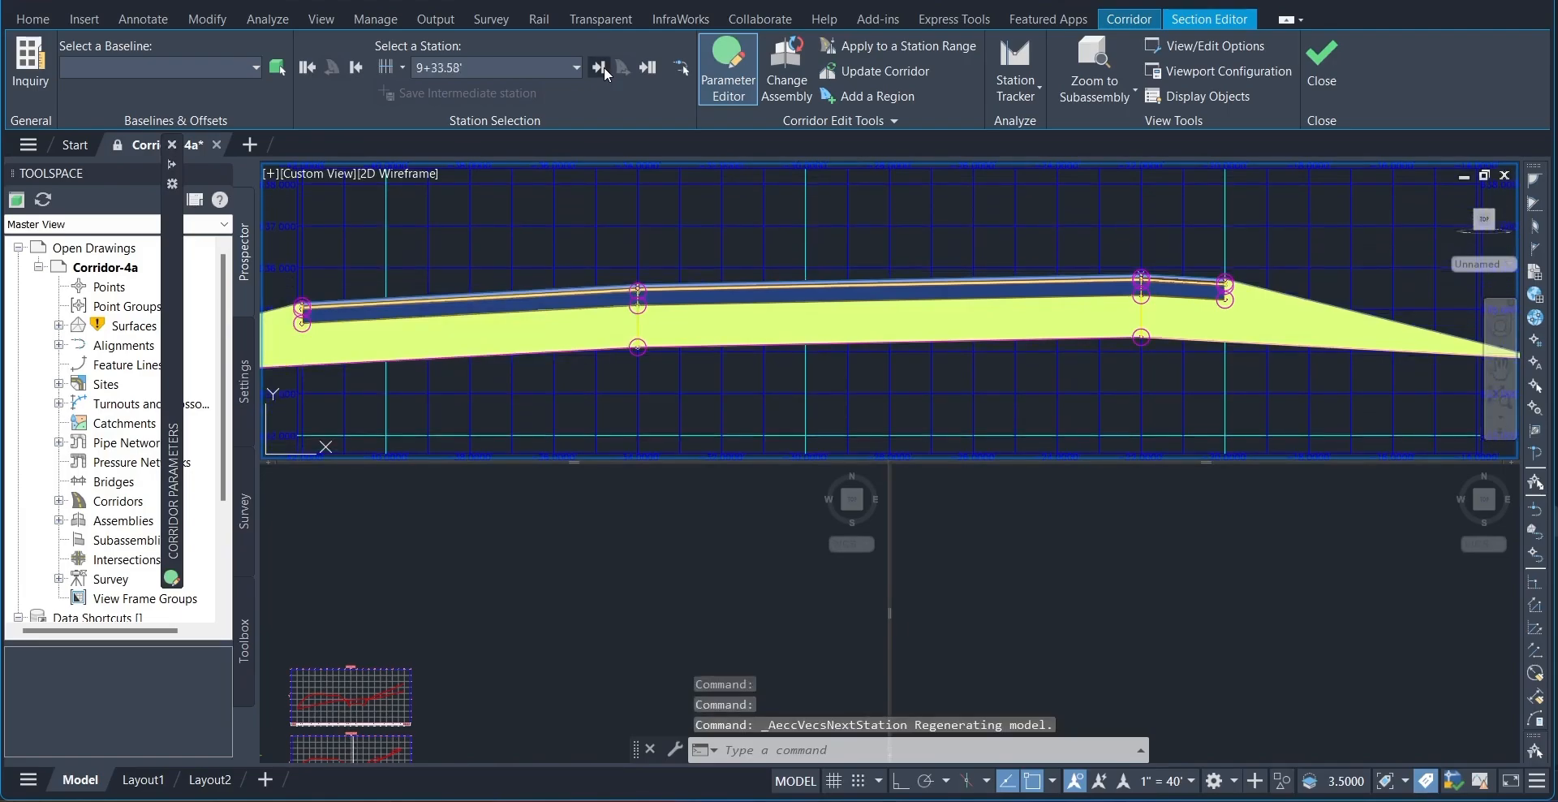
pyautogui.click(575, 68)
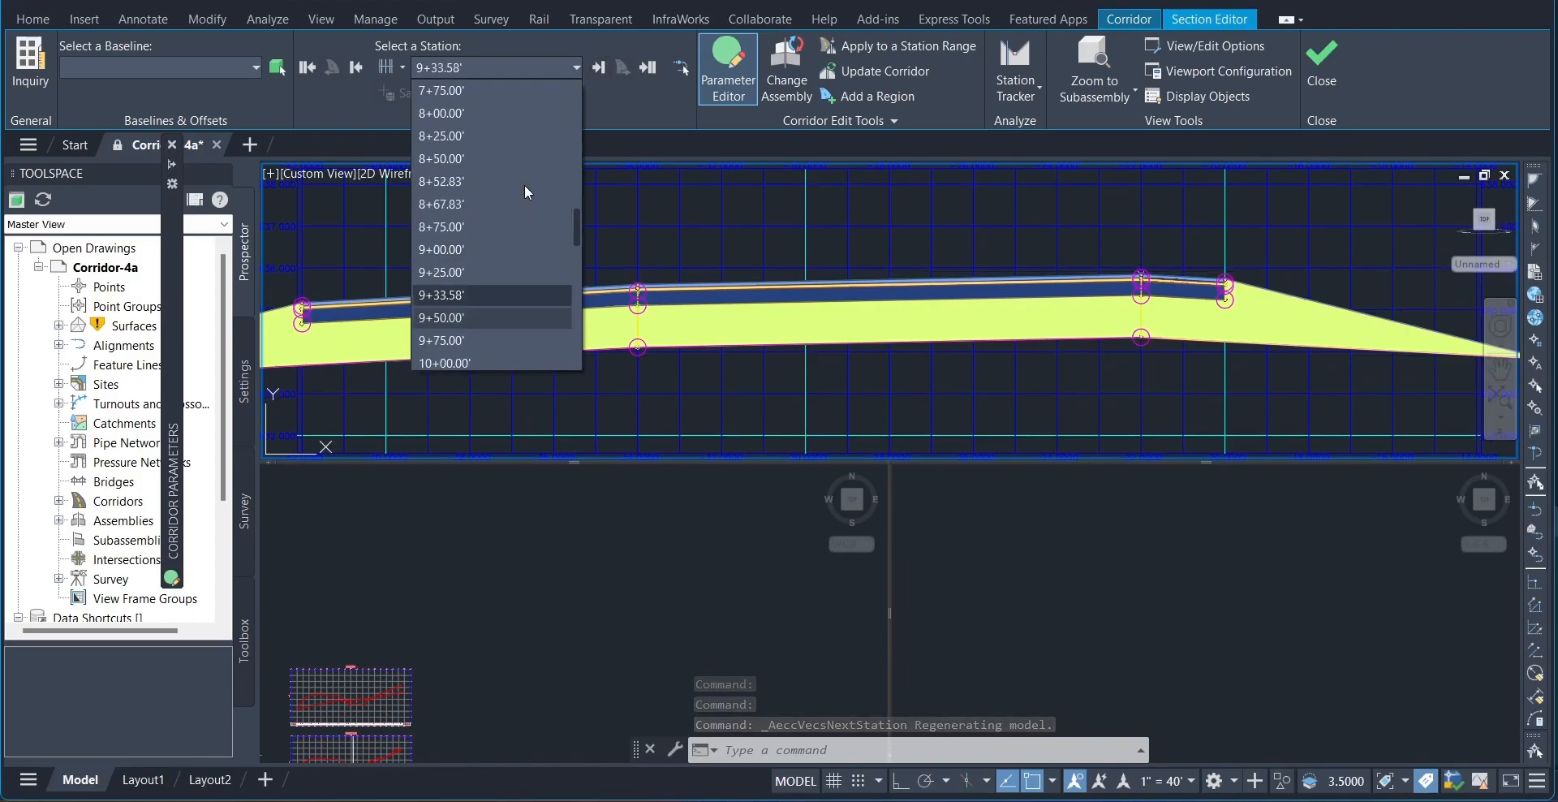
pyautogui.click(466, 91)
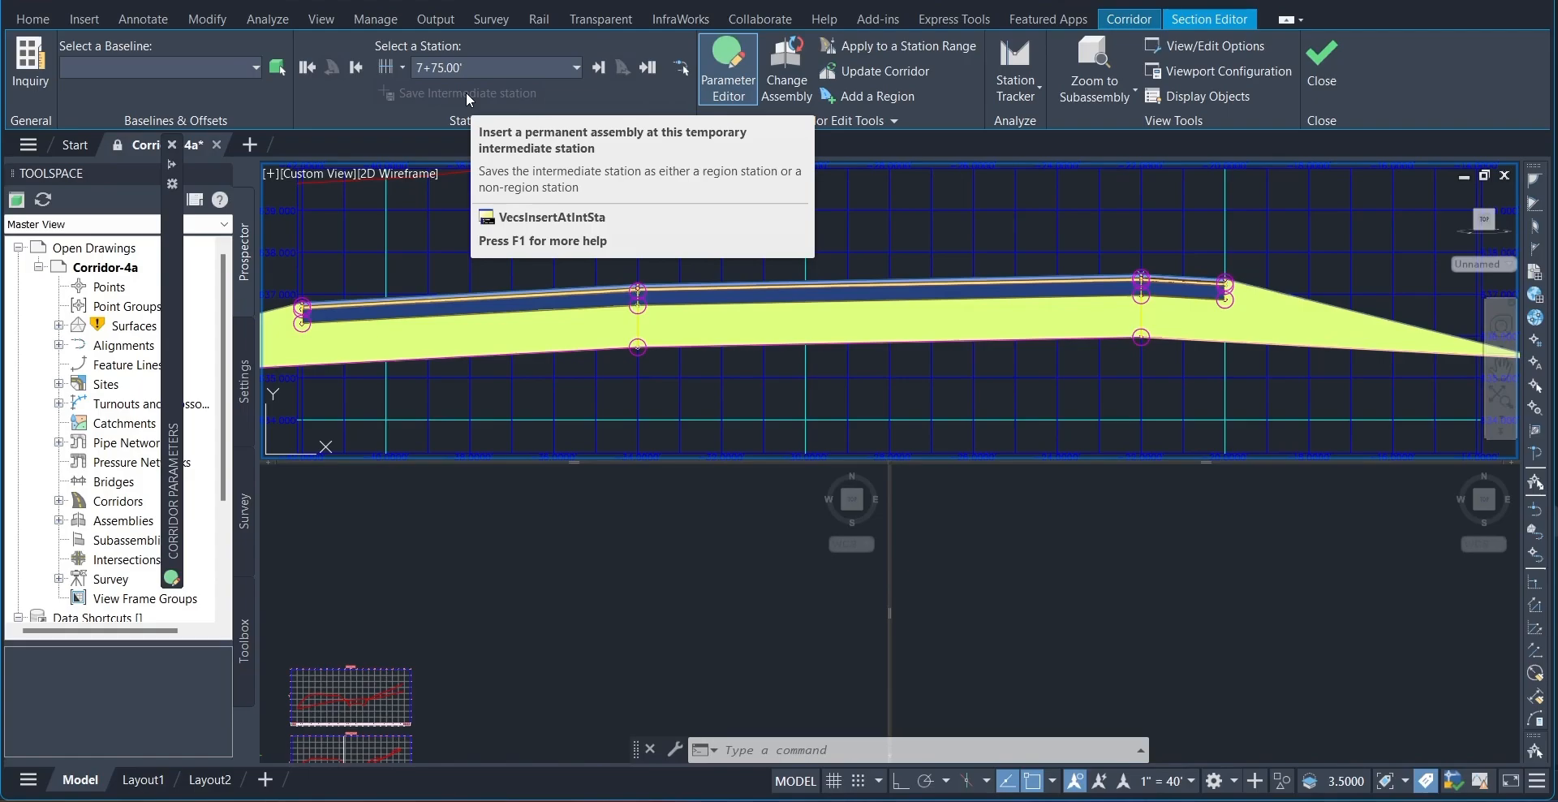
# Reopen the Parameter Editor and review the Lane (Right) subassembly's parameters at station 7+75.00'.
pyautogui.click(745, 91)
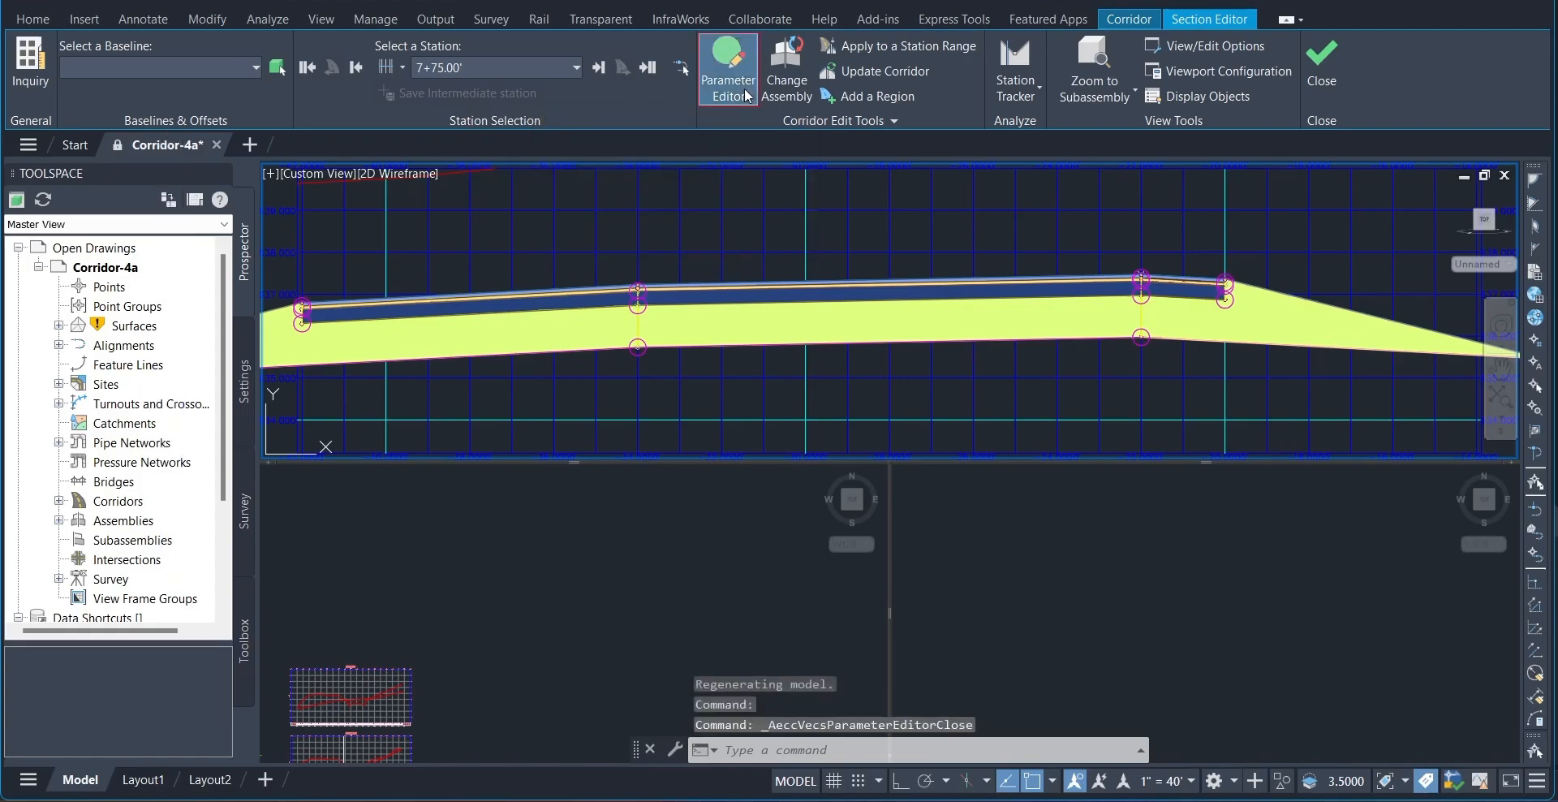
pyautogui.click(746, 95)
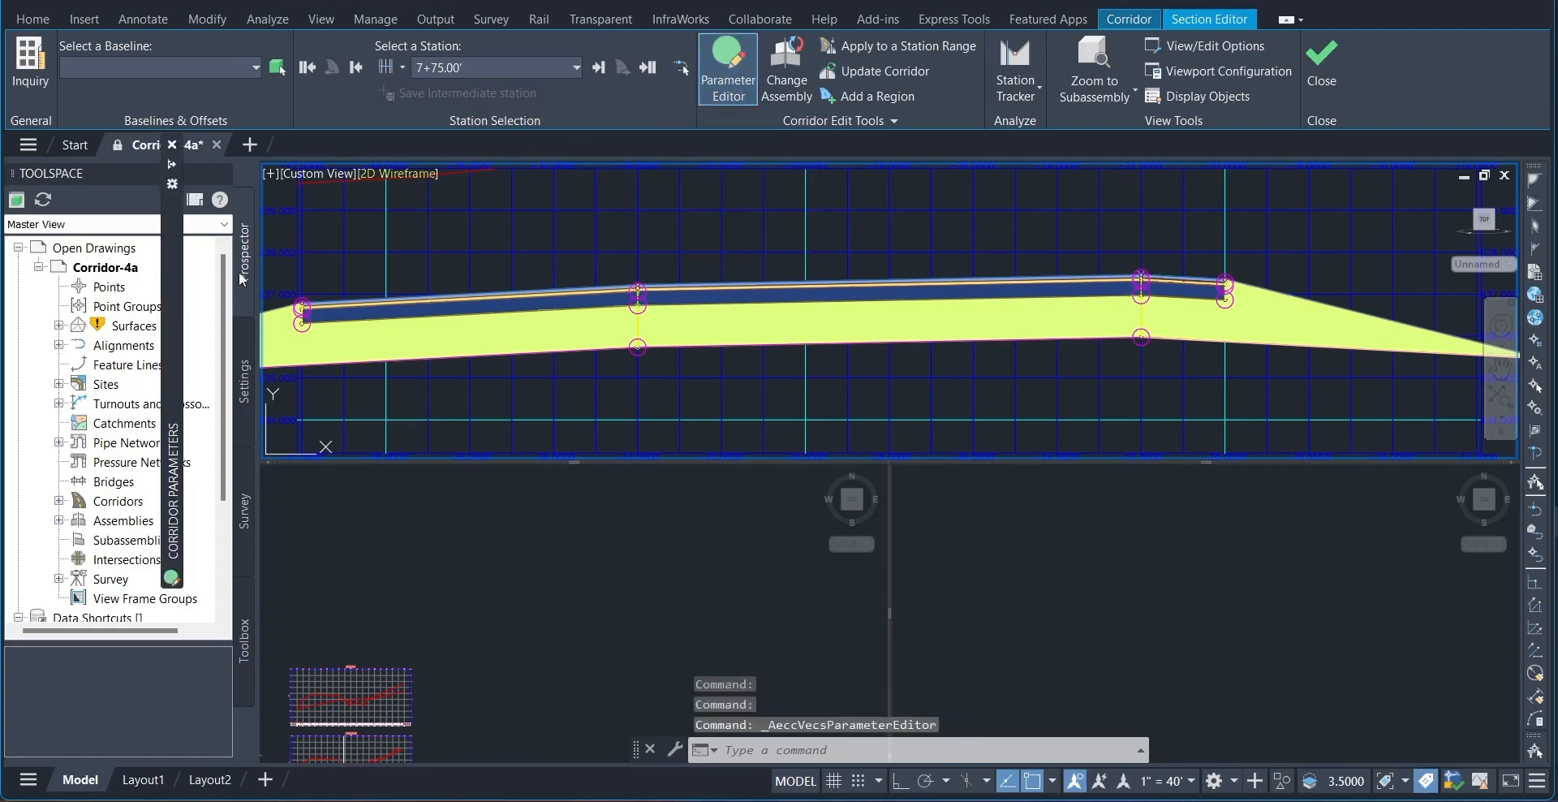
pyautogui.moveTo(172, 172)
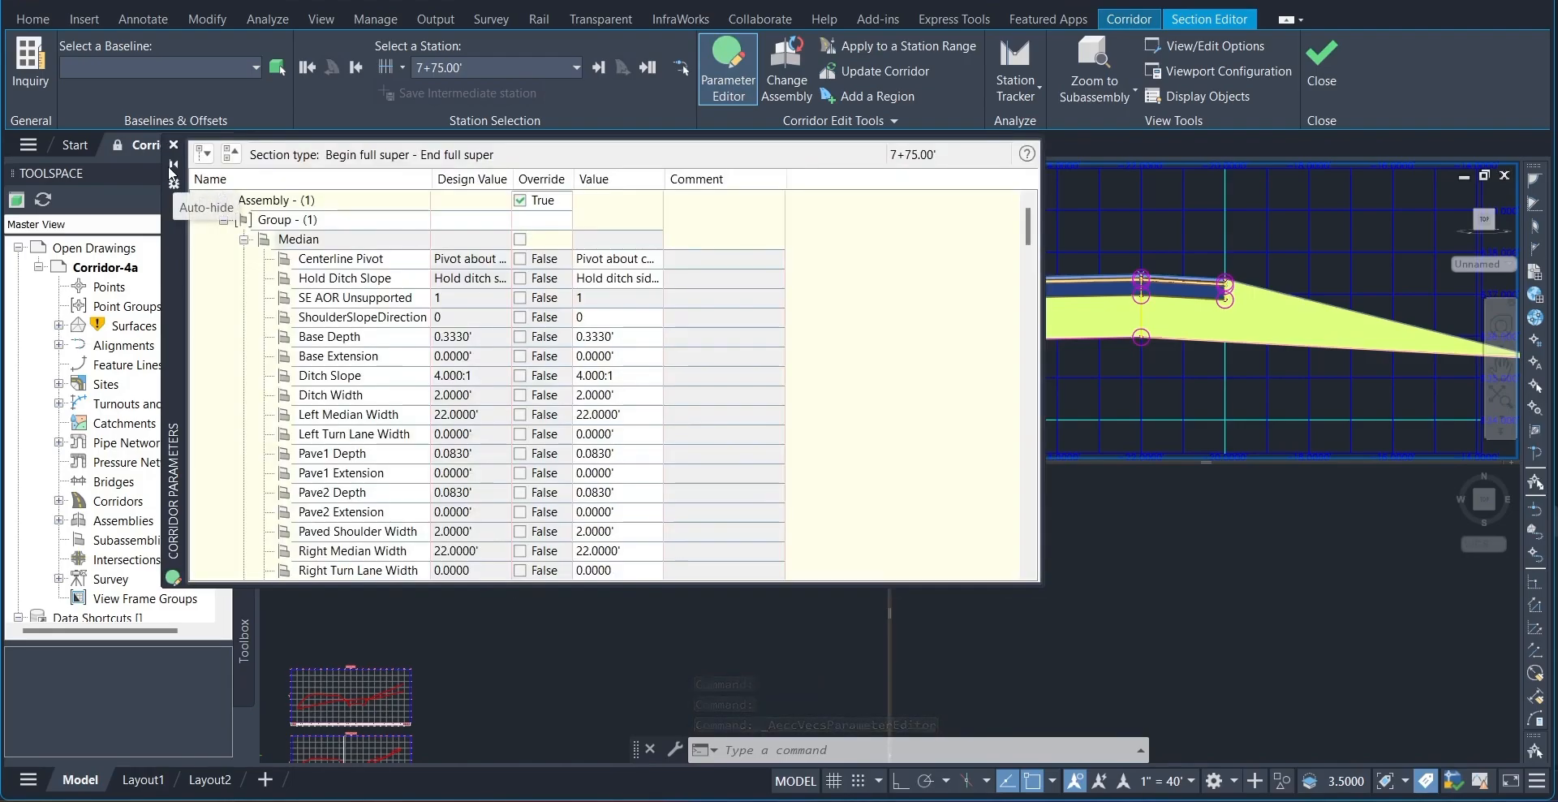
pyautogui.scroll(-4, 340, 325)
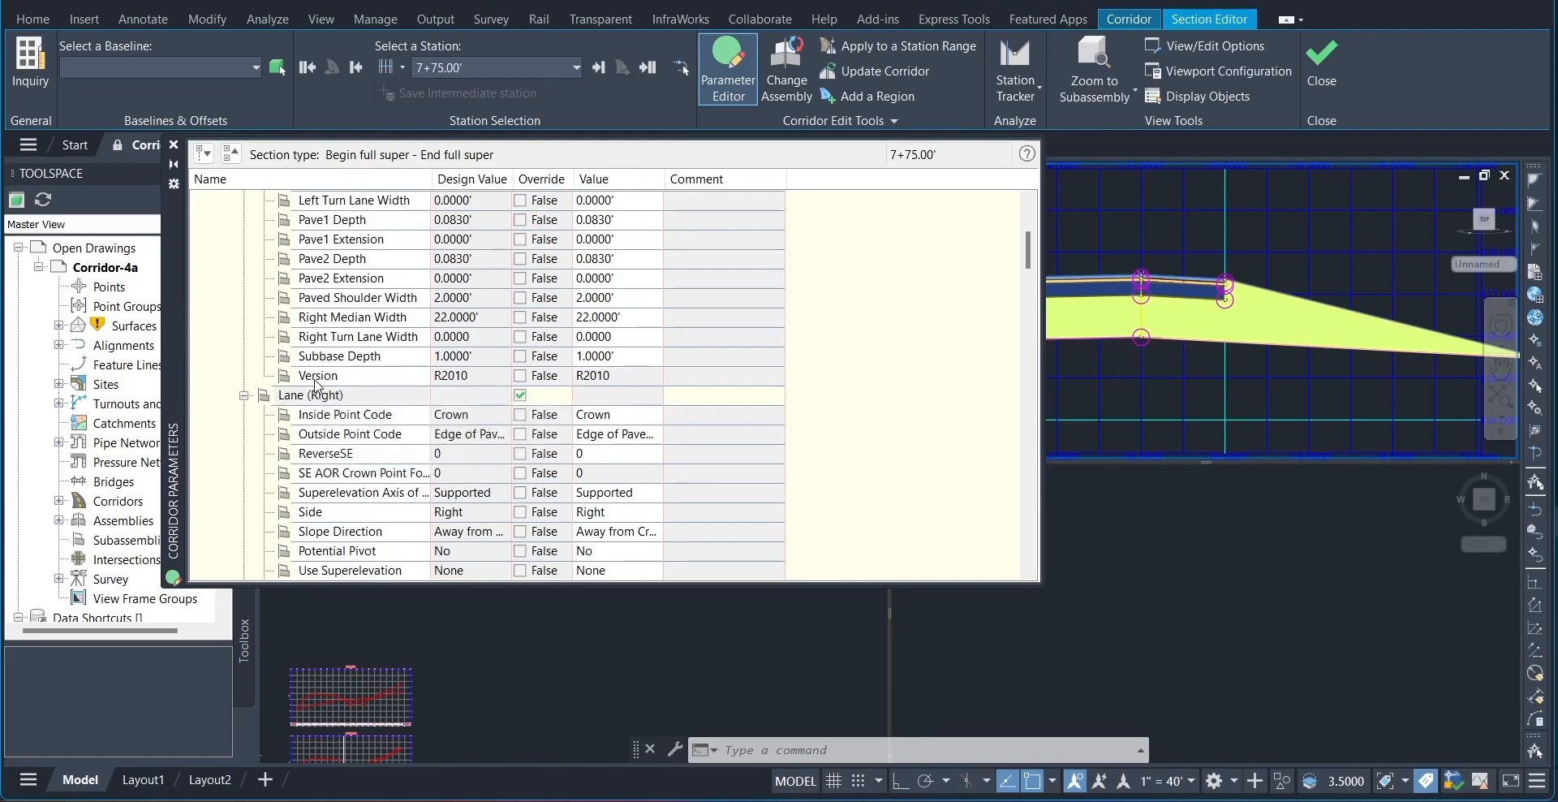
pyautogui.scroll(-1, 391, 477)
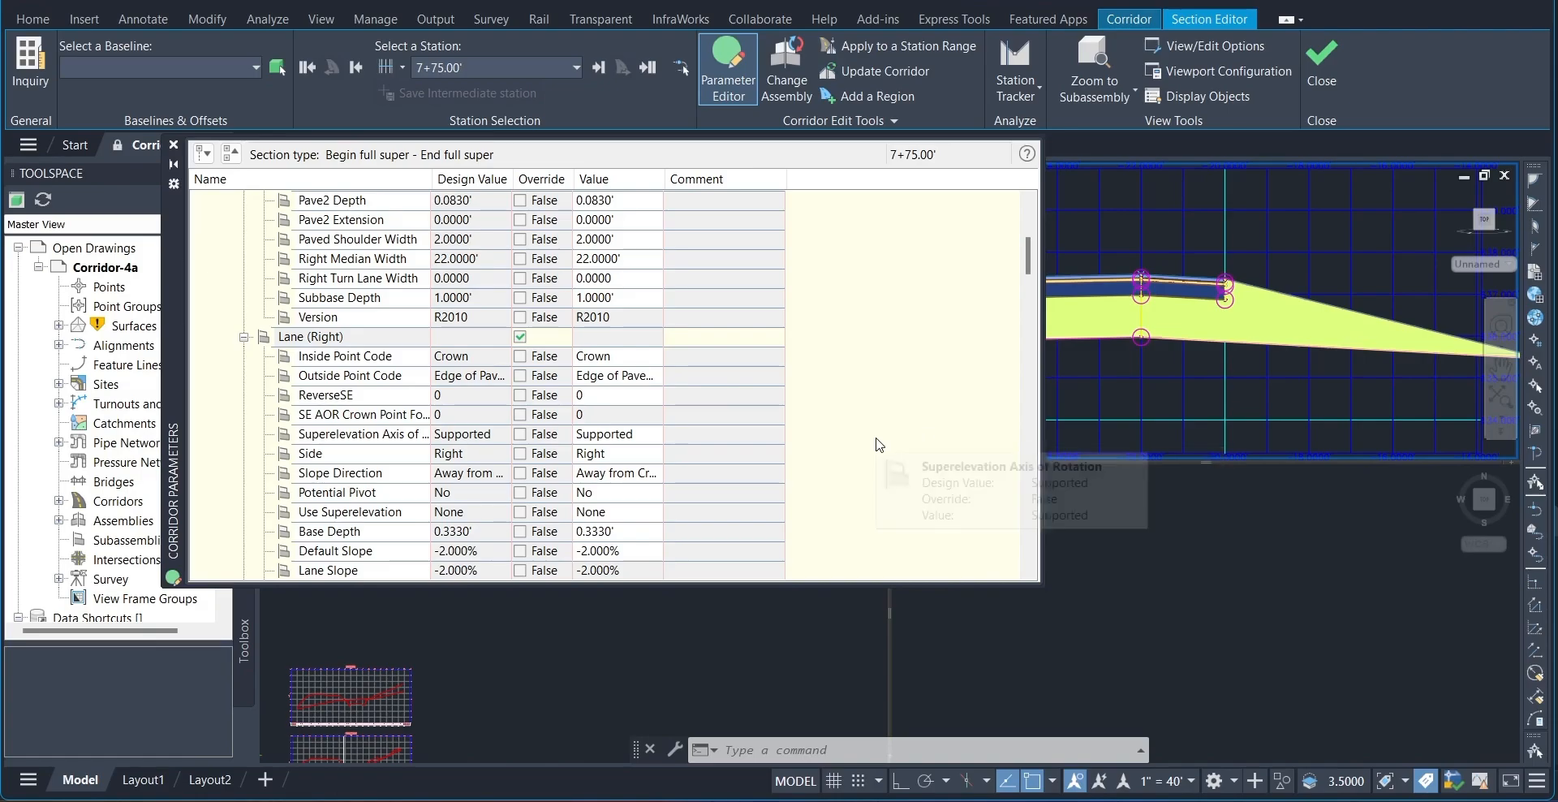
# Change the section view's zoom mode to Zoom to Extents and collapse the corridor parameters palette.
pyautogui.click(1091, 91)
pyautogui.click(1129, 128)
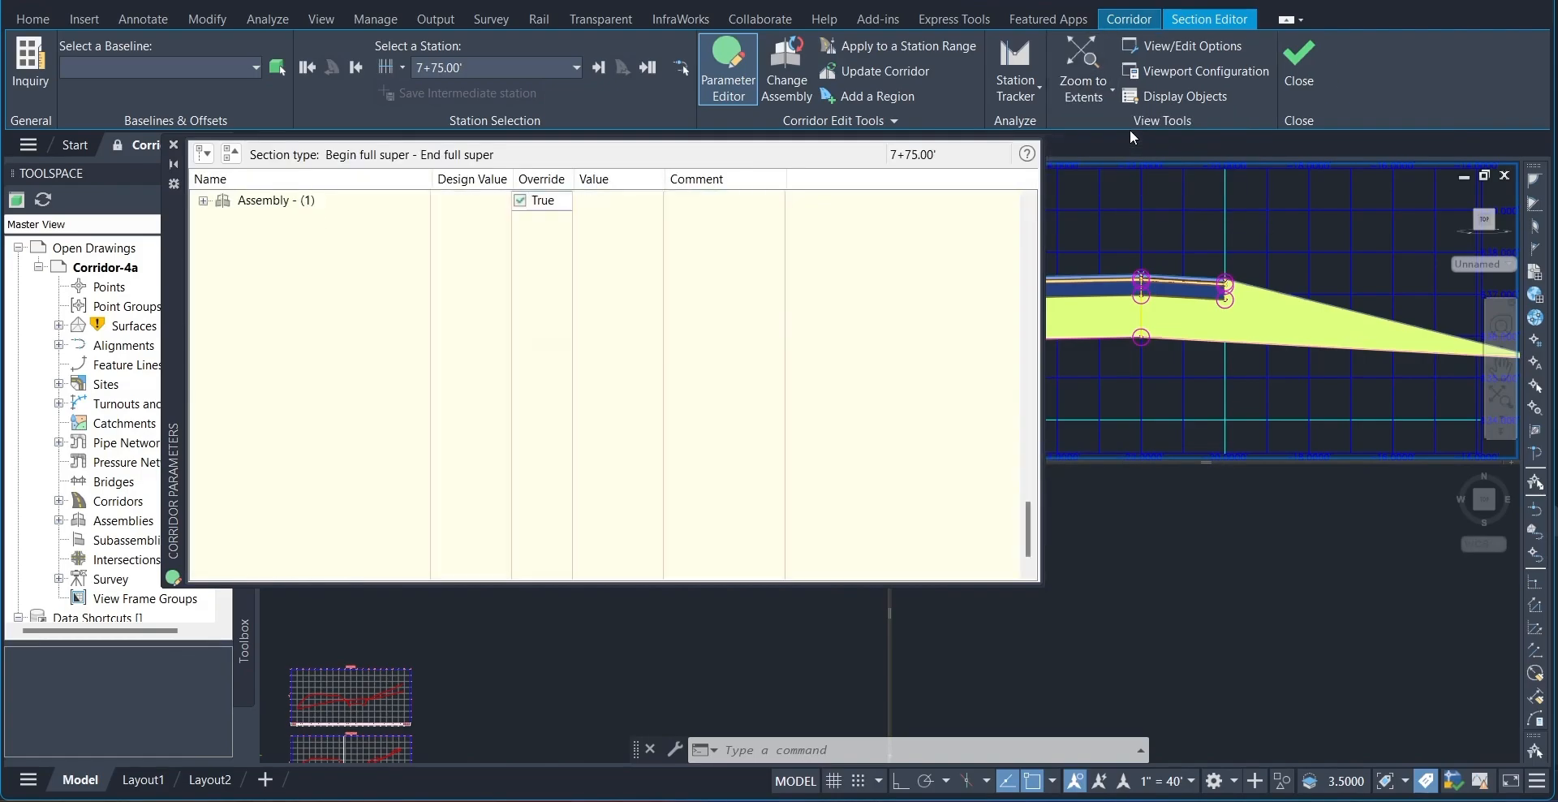
pyautogui.click(173, 165)
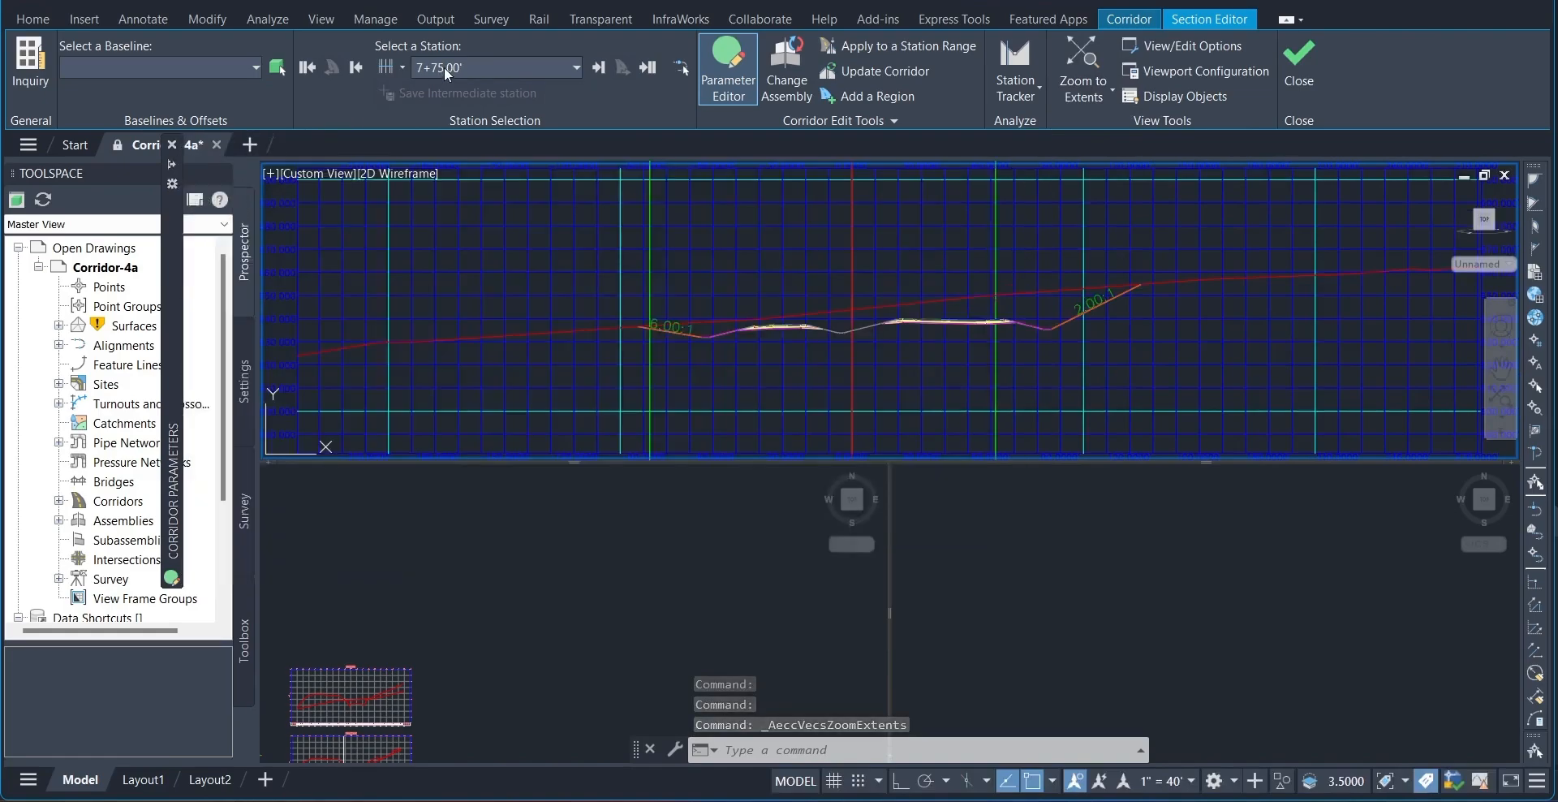
# Display the full cross section at station 4+50.00' and return to station 7+75.00' for comparison.
pyautogui.click(576, 68)
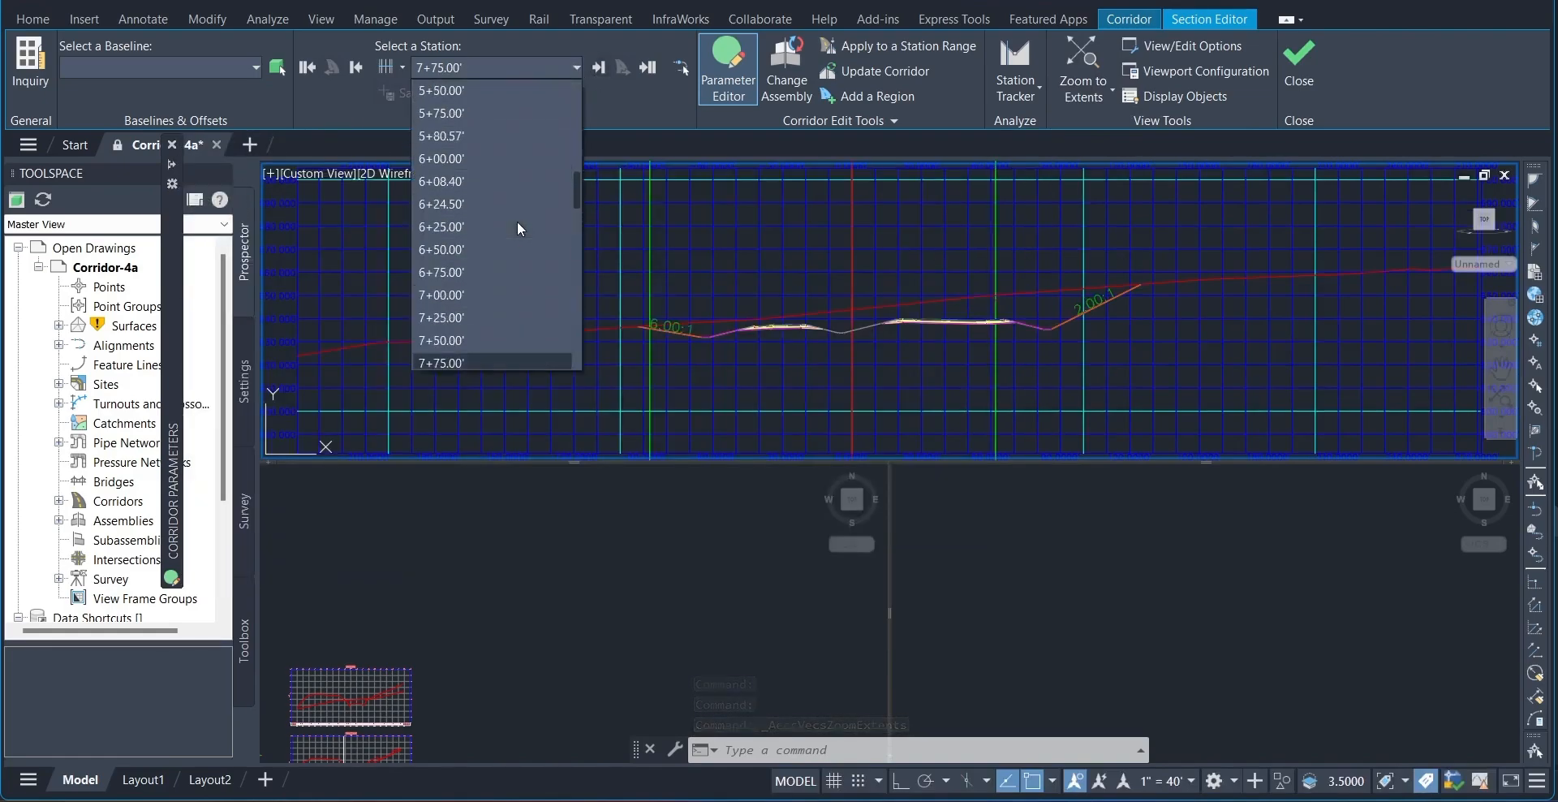
pyautogui.scroll(6, 487, 215)
pyautogui.scroll(1, 455, 121)
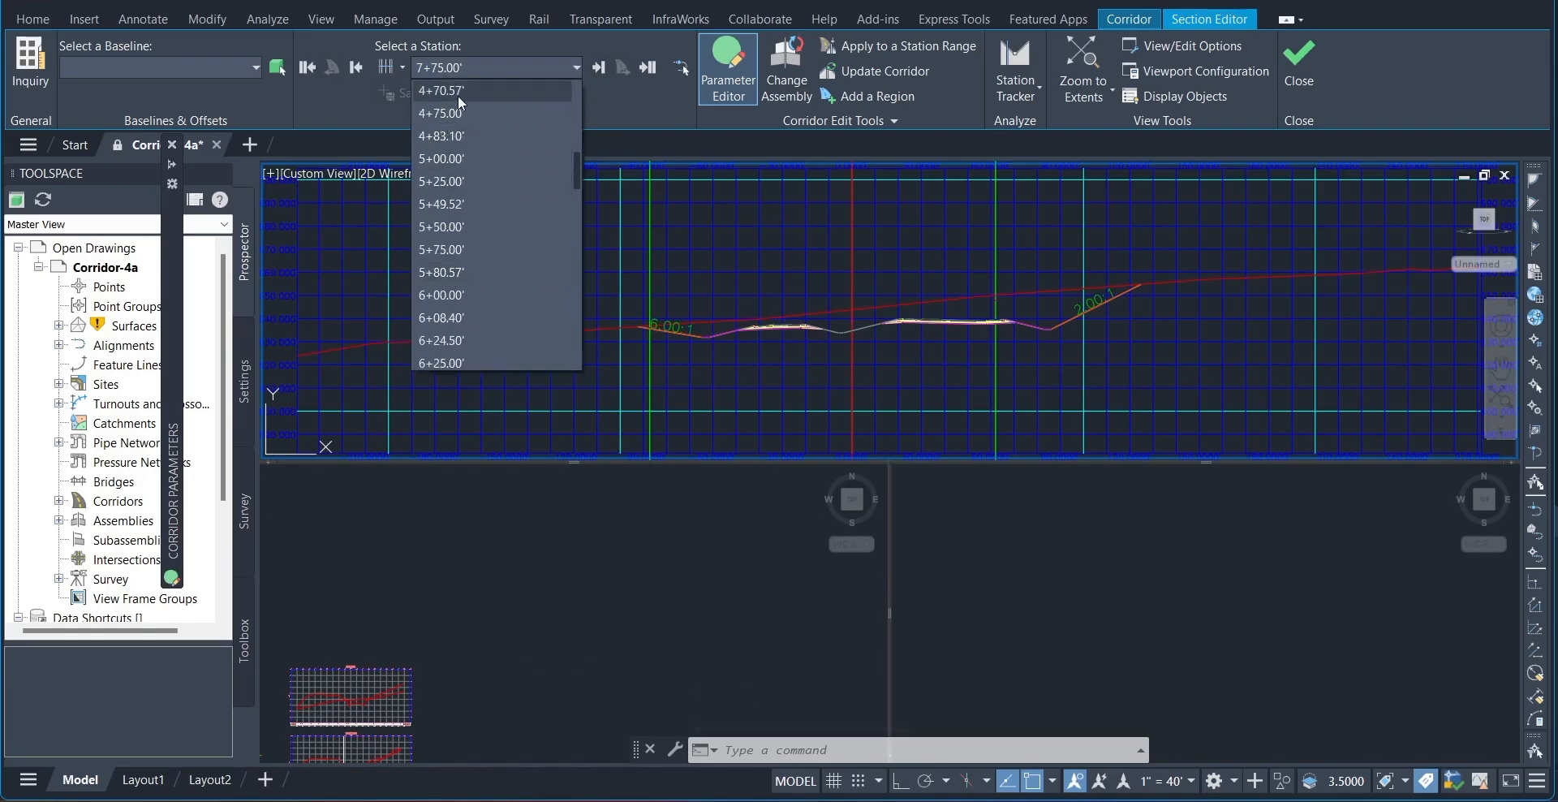
pyautogui.click(457, 137)
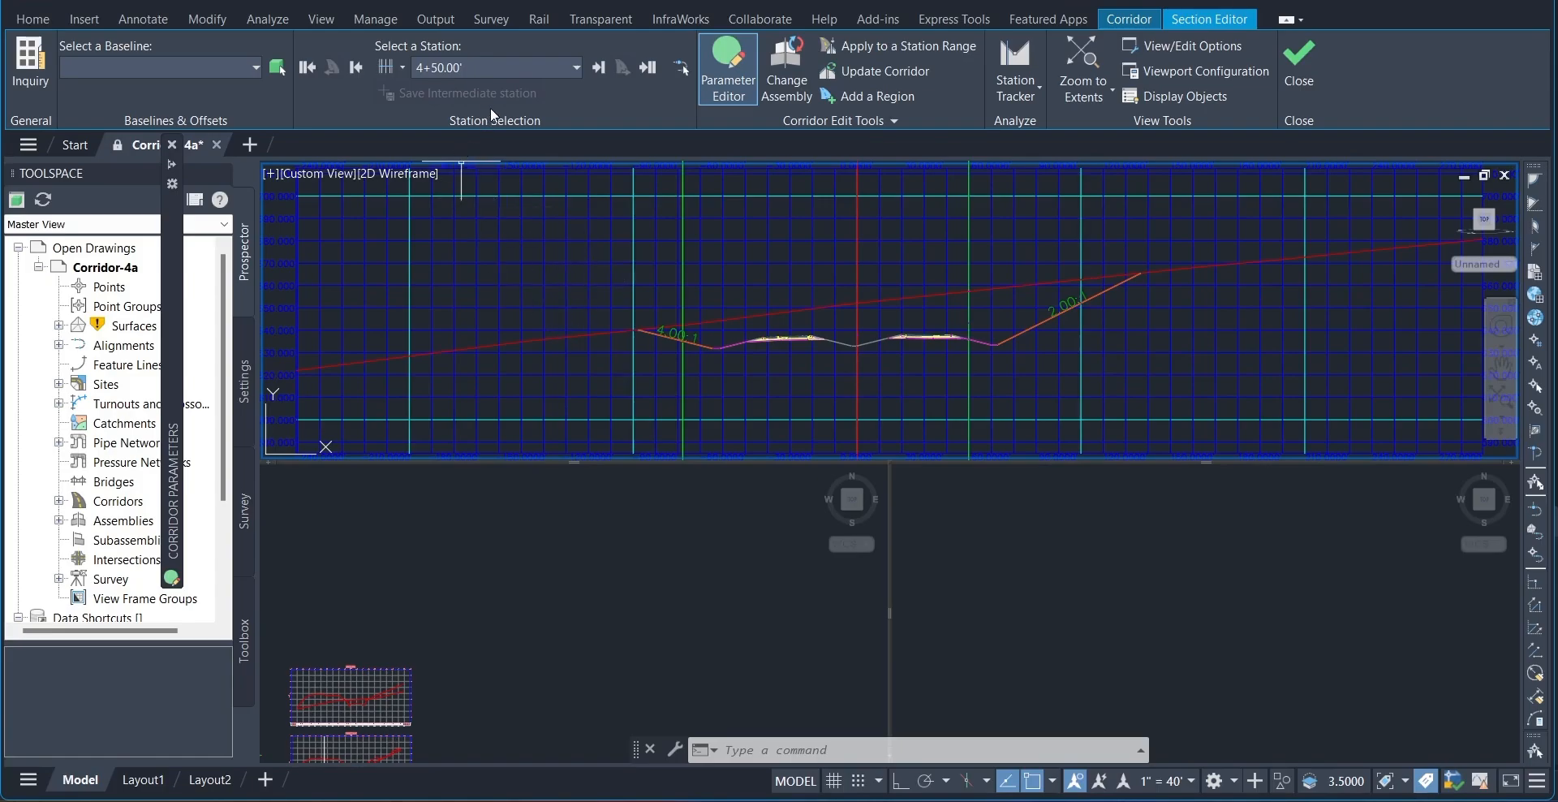
pyautogui.click(524, 67)
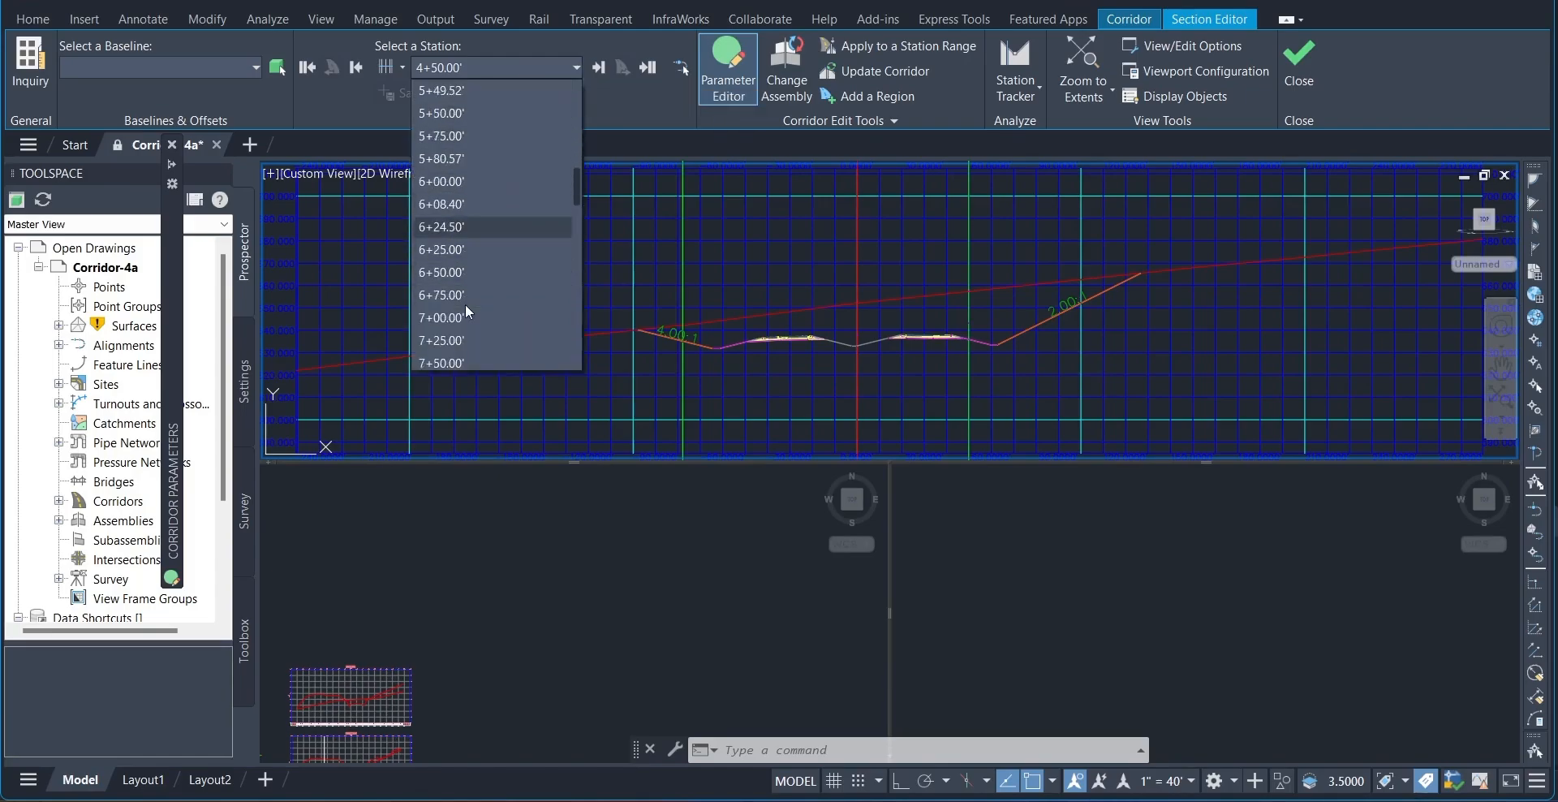
pyautogui.scroll(-3, 446, 349)
pyautogui.click(445, 317)
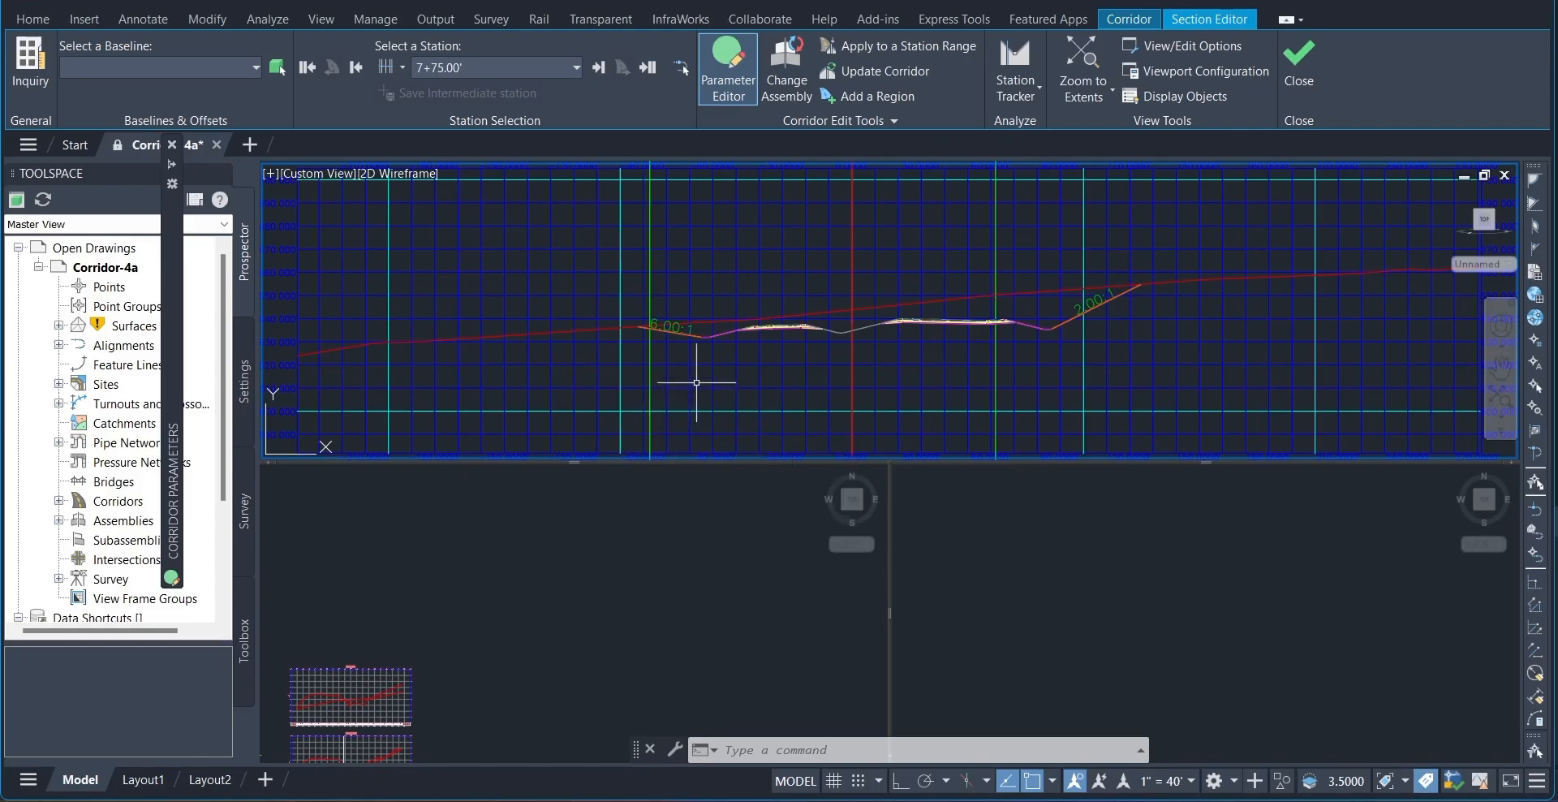
pyautogui.click(1131, 19)
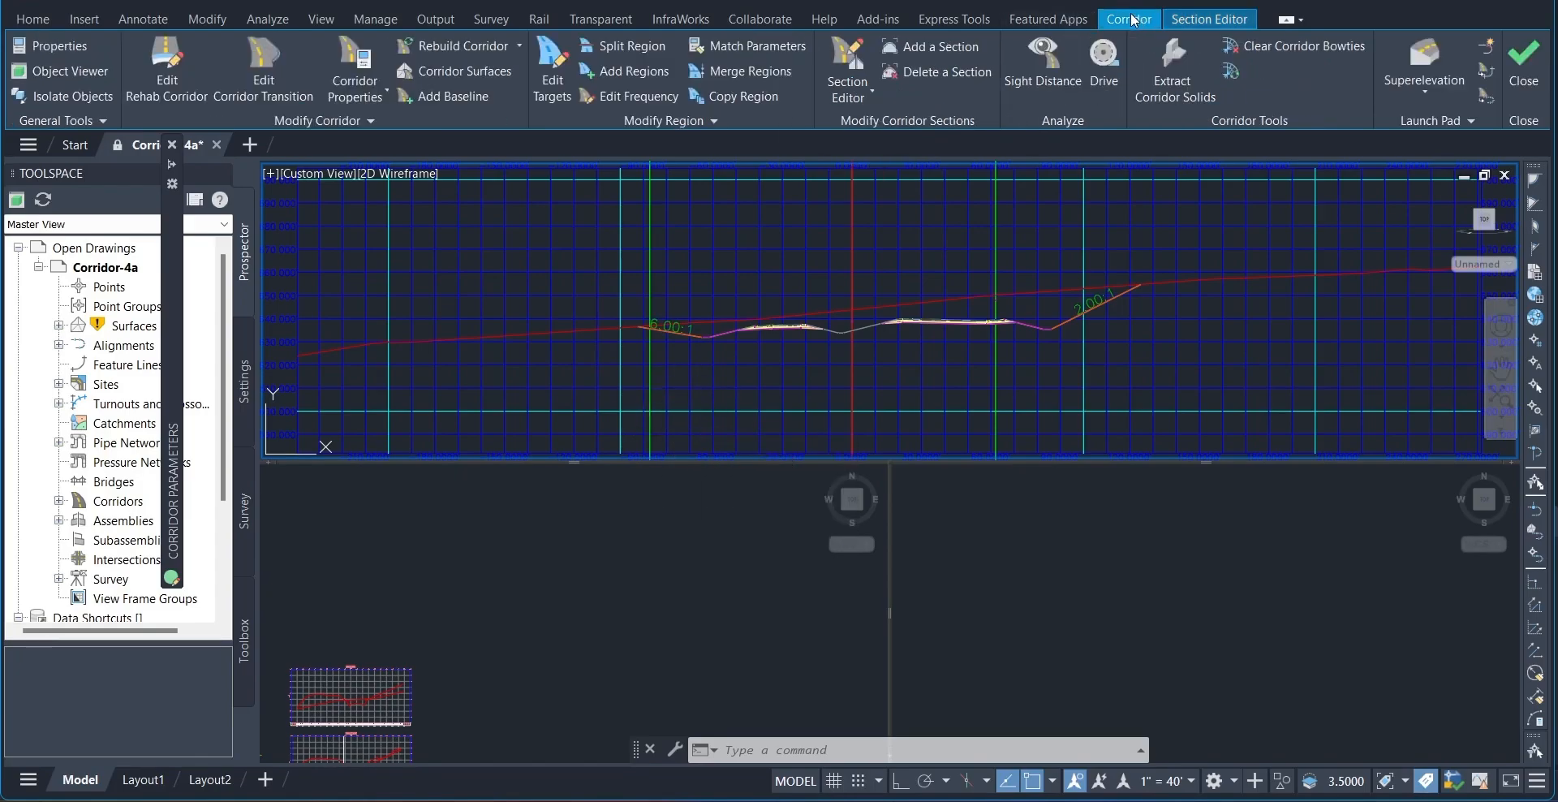
pyautogui.click(1208, 21)
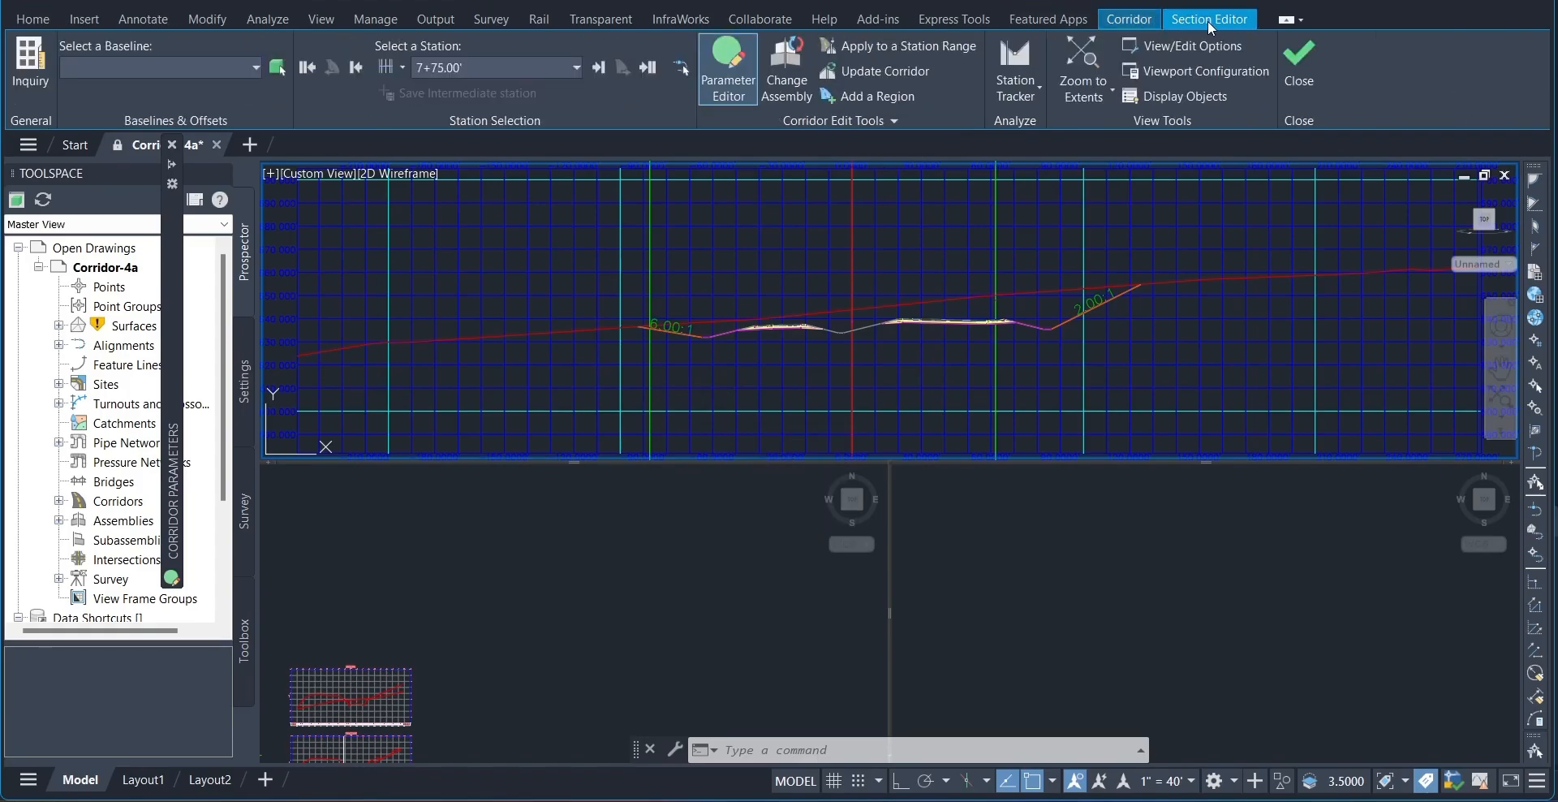
# Override the Median subassembly's Centerline Pivot at station 7+75.00' with Pivot about inside edge-of-traveled-way.
pyautogui.moveTo(173, 271)
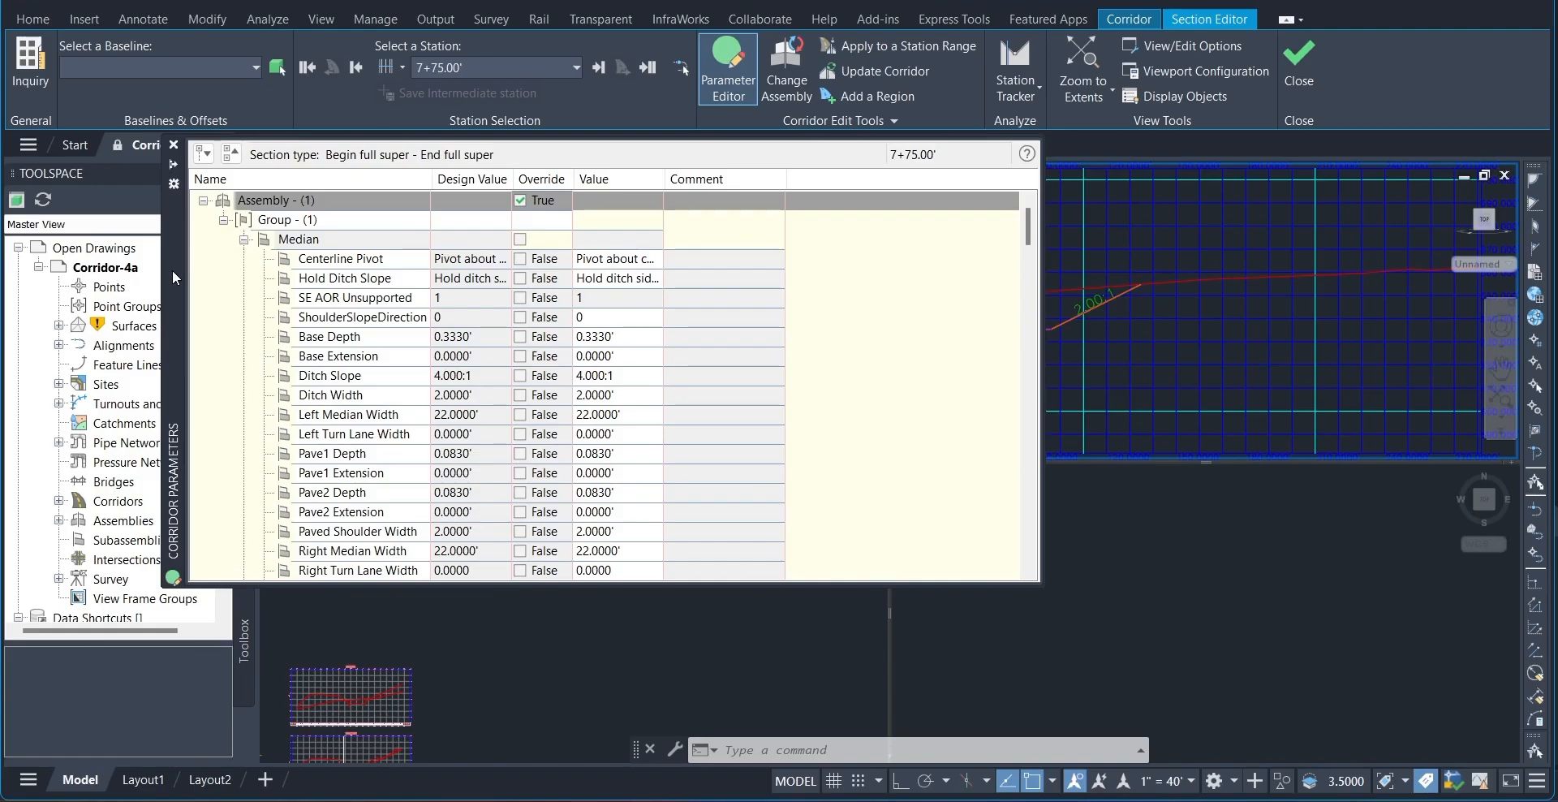
pyautogui.click(244, 238)
pyautogui.click(244, 239)
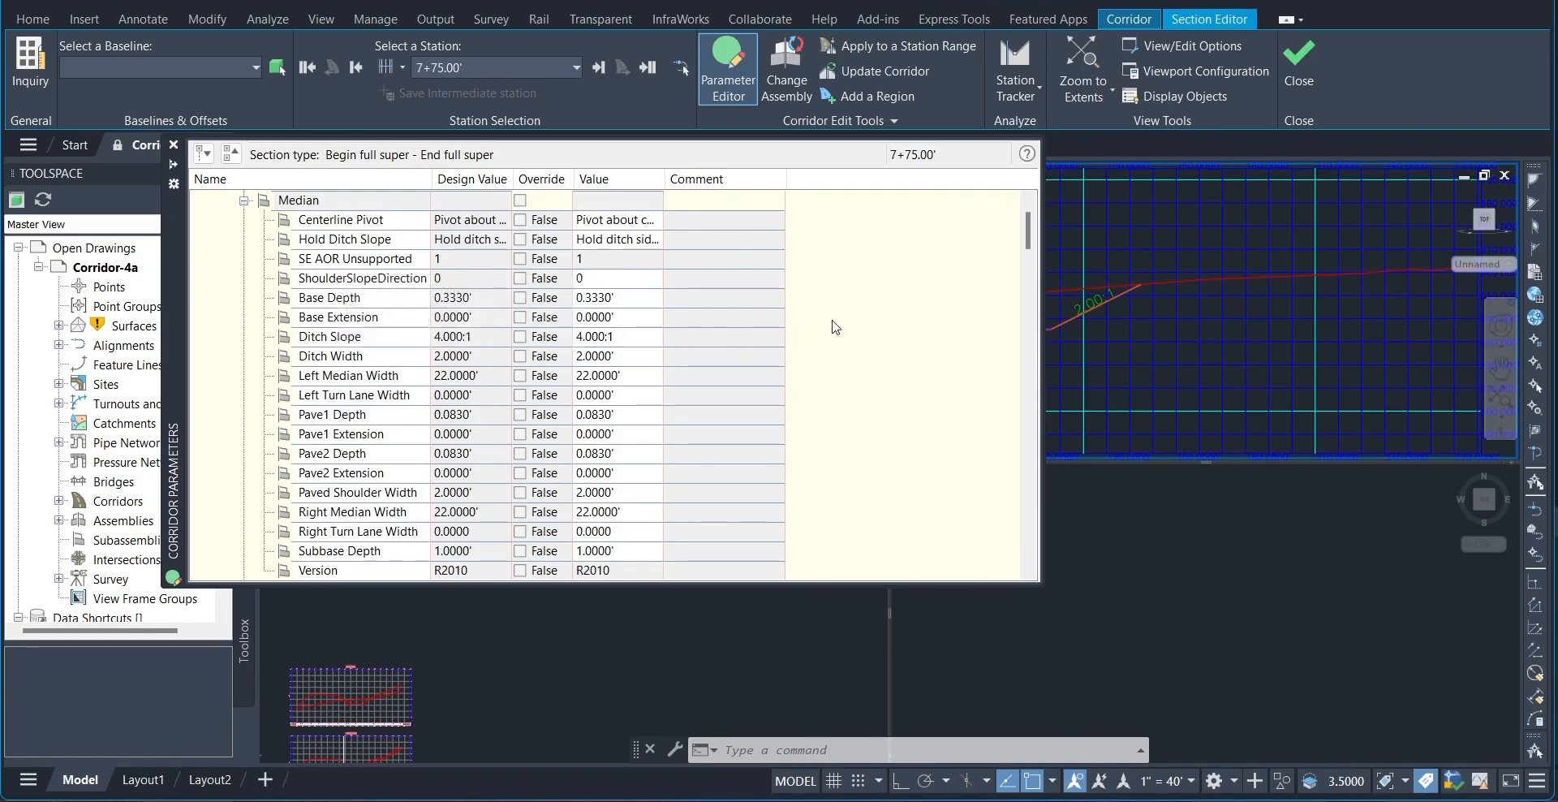
pyautogui.scroll(-1, 836, 324)
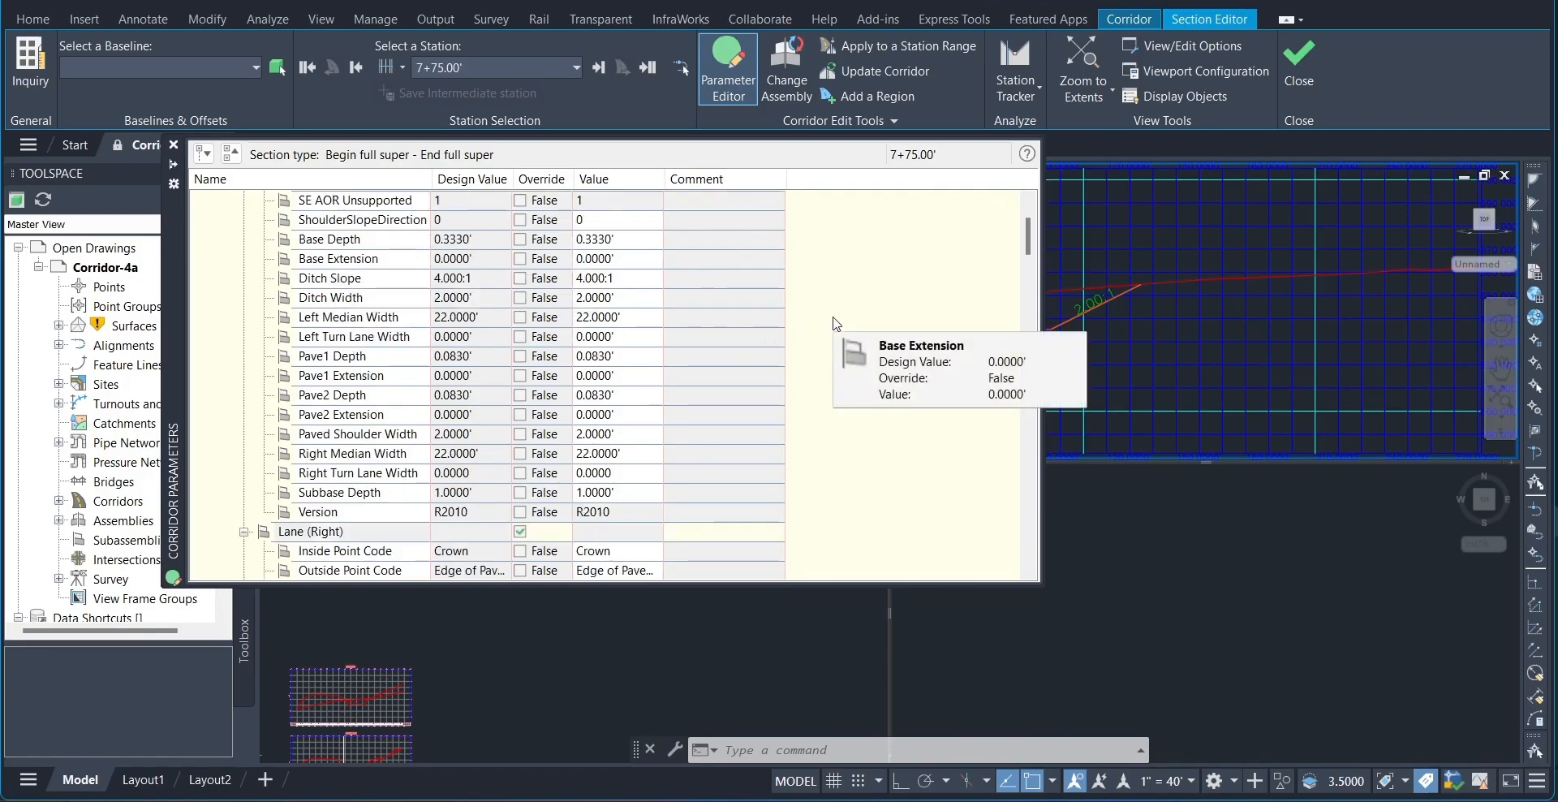
pyautogui.scroll(1, 836, 324)
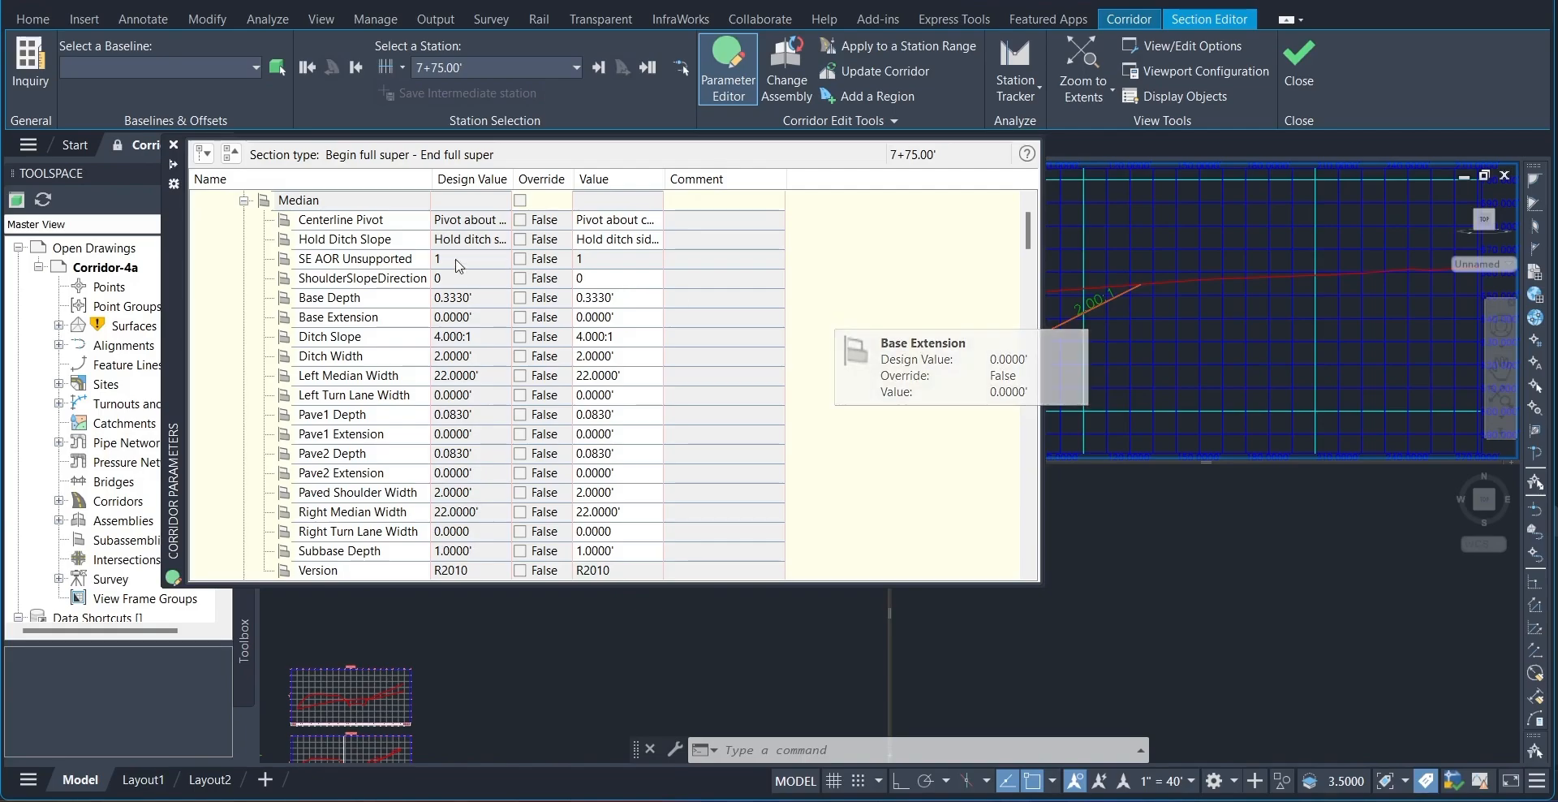
pyautogui.click(454, 220)
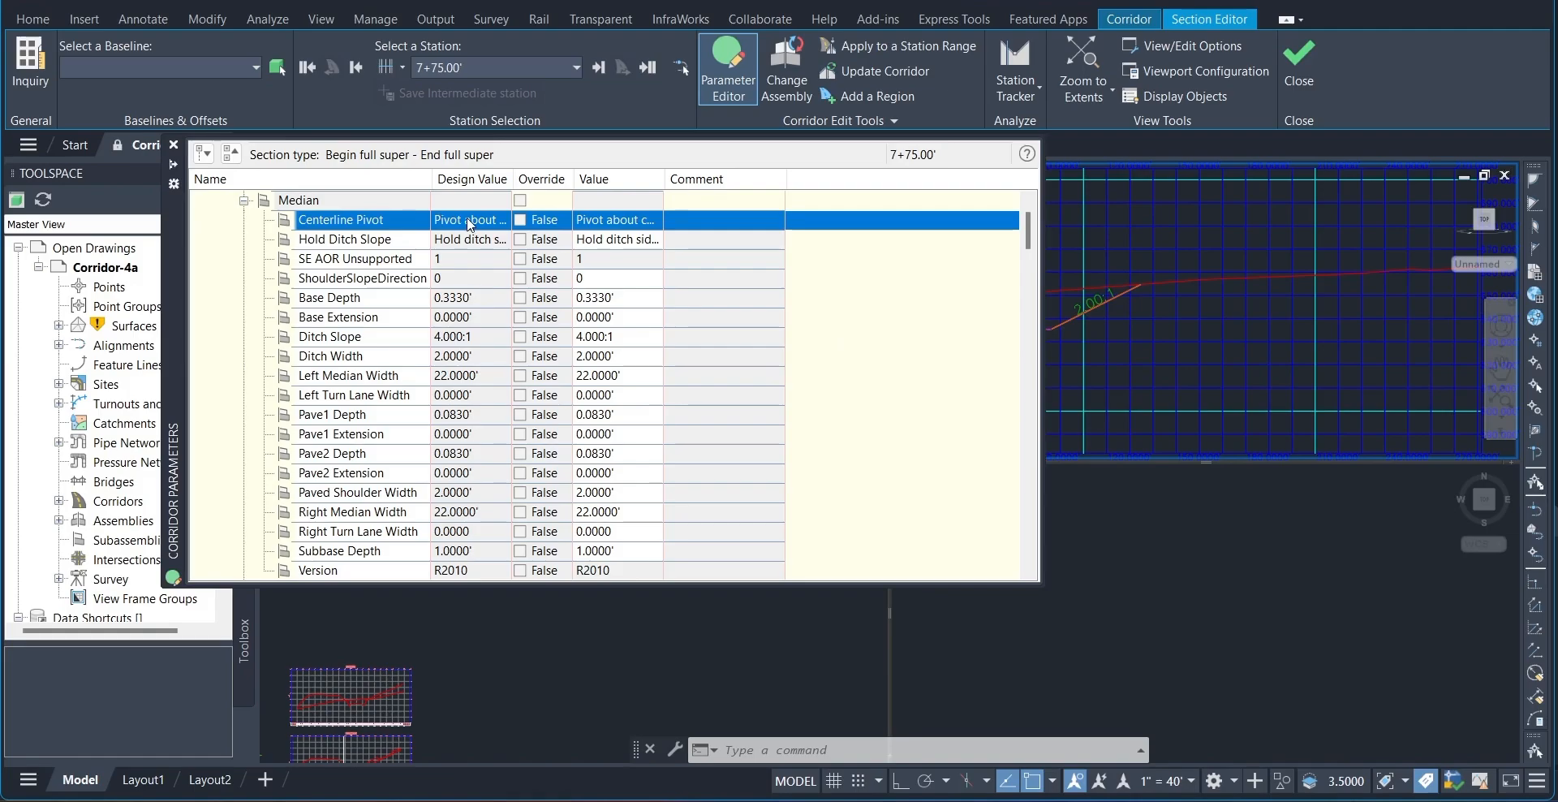
pyautogui.click(626, 224)
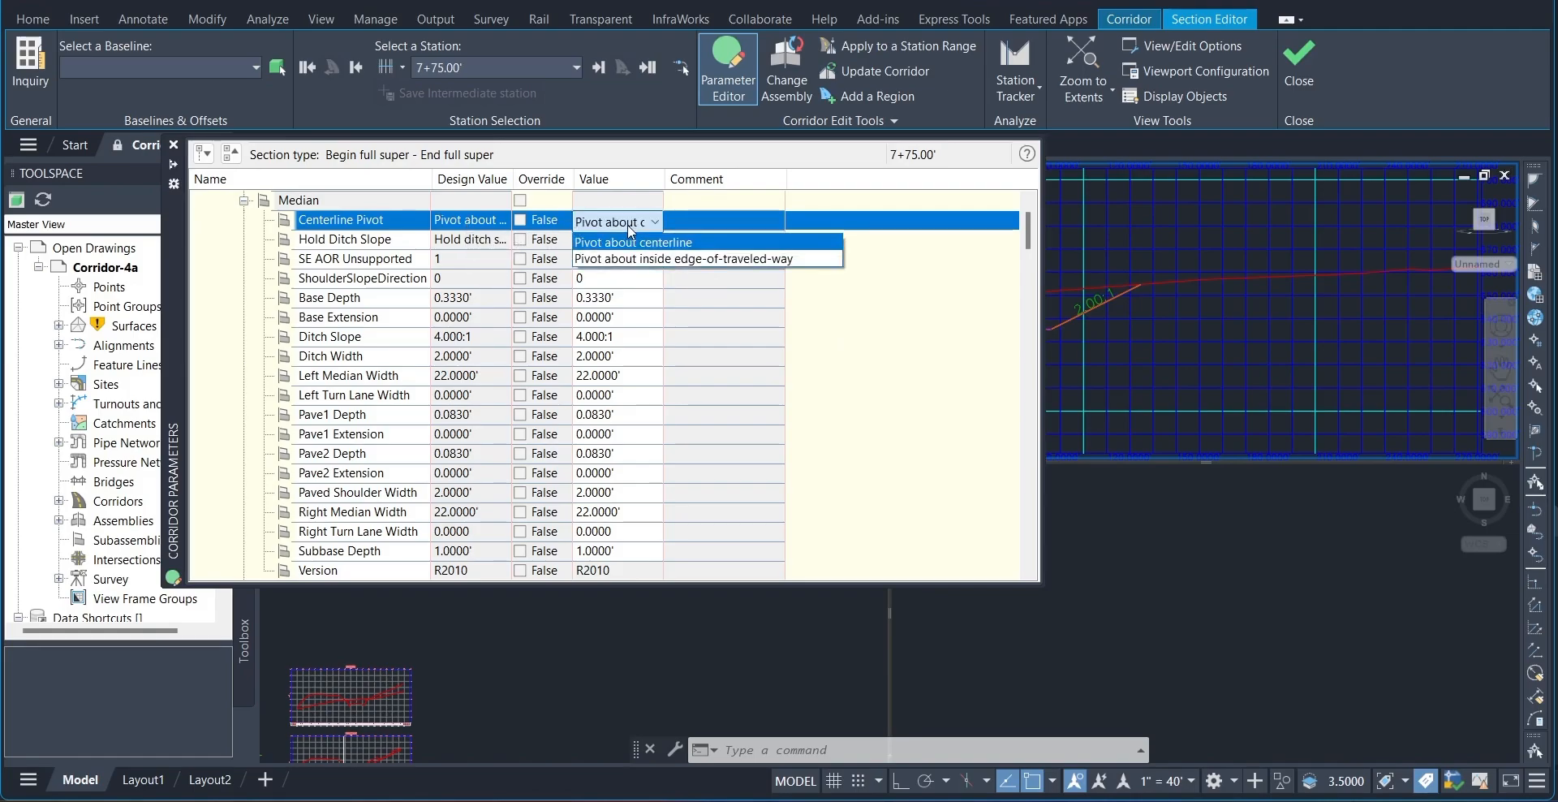
pyautogui.click(644, 258)
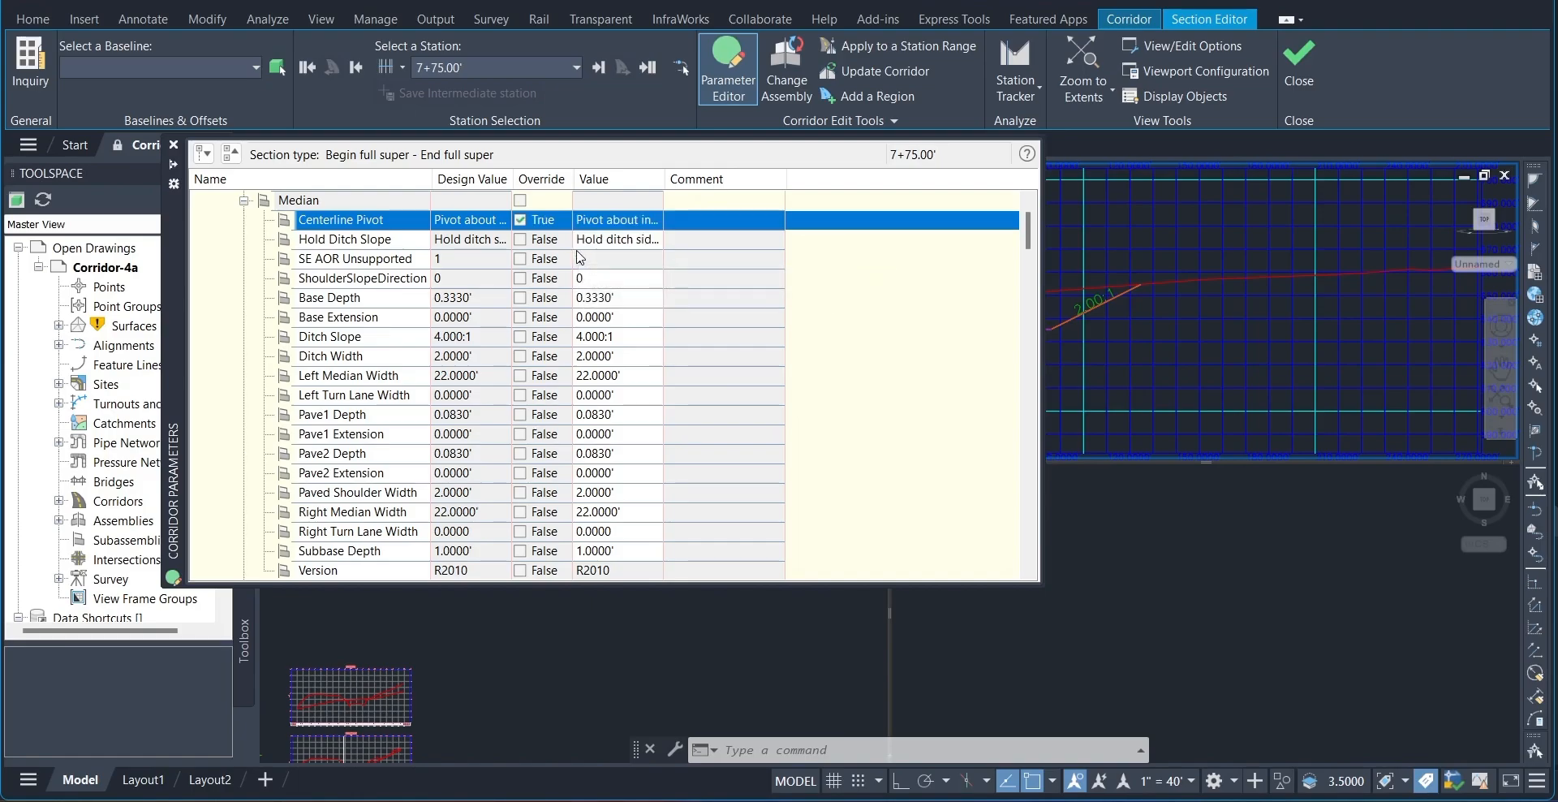
pyautogui.scroll(-3, 577, 258)
pyautogui.scroll(4, 572, 257)
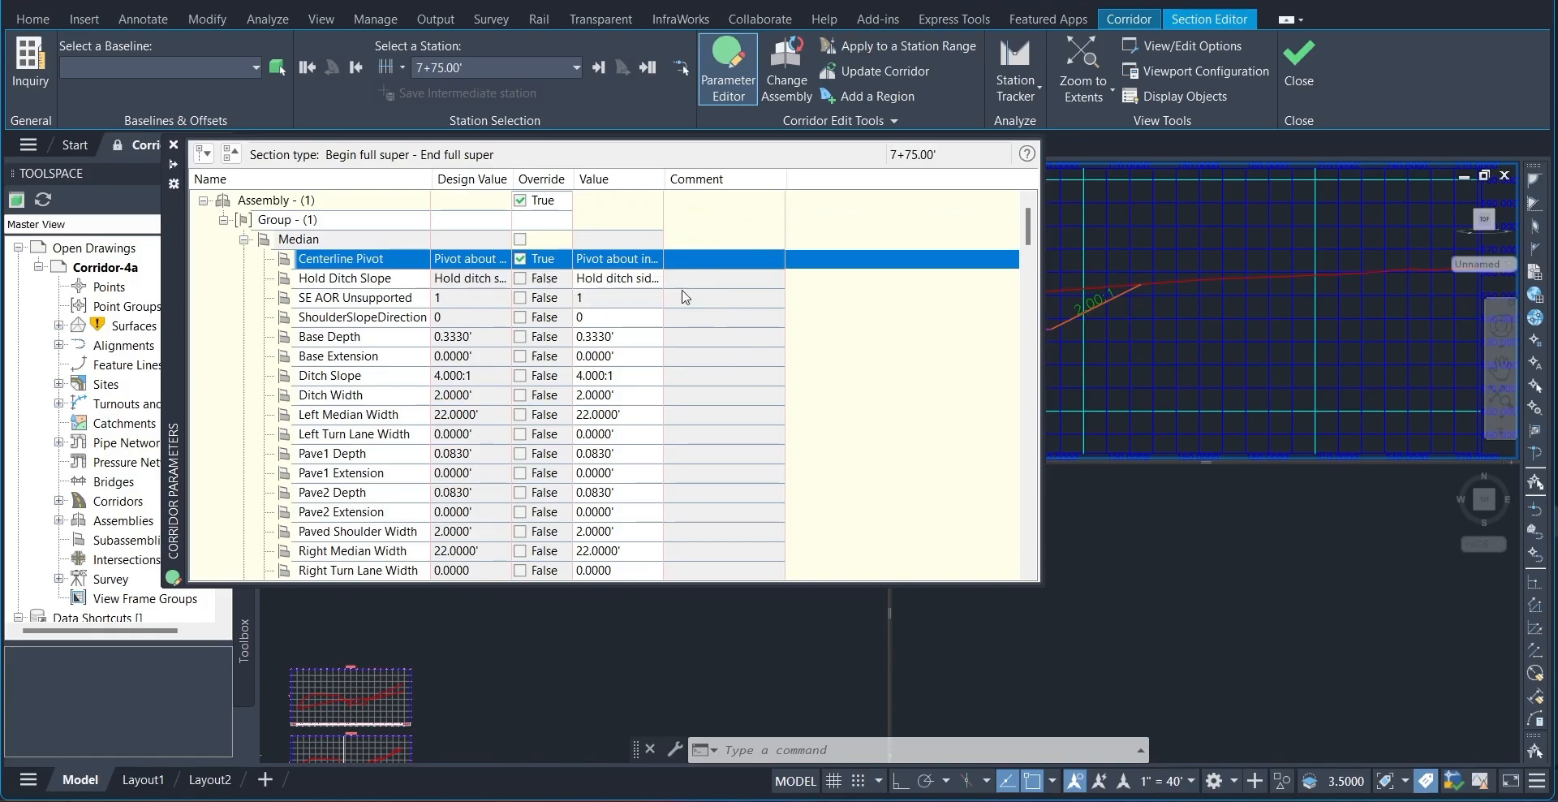
pyautogui.click(717, 62)
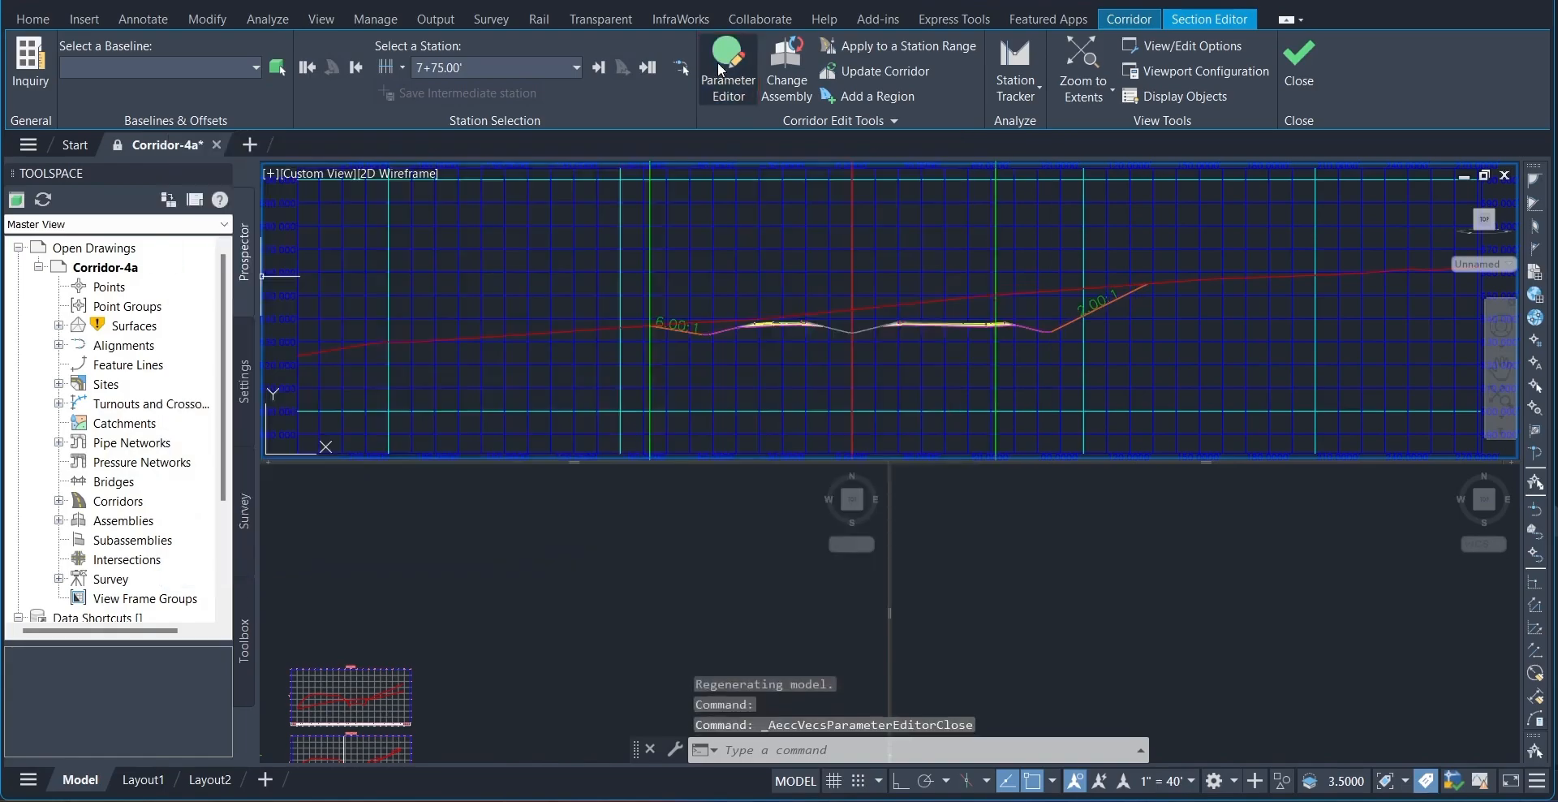
pyautogui.click(718, 61)
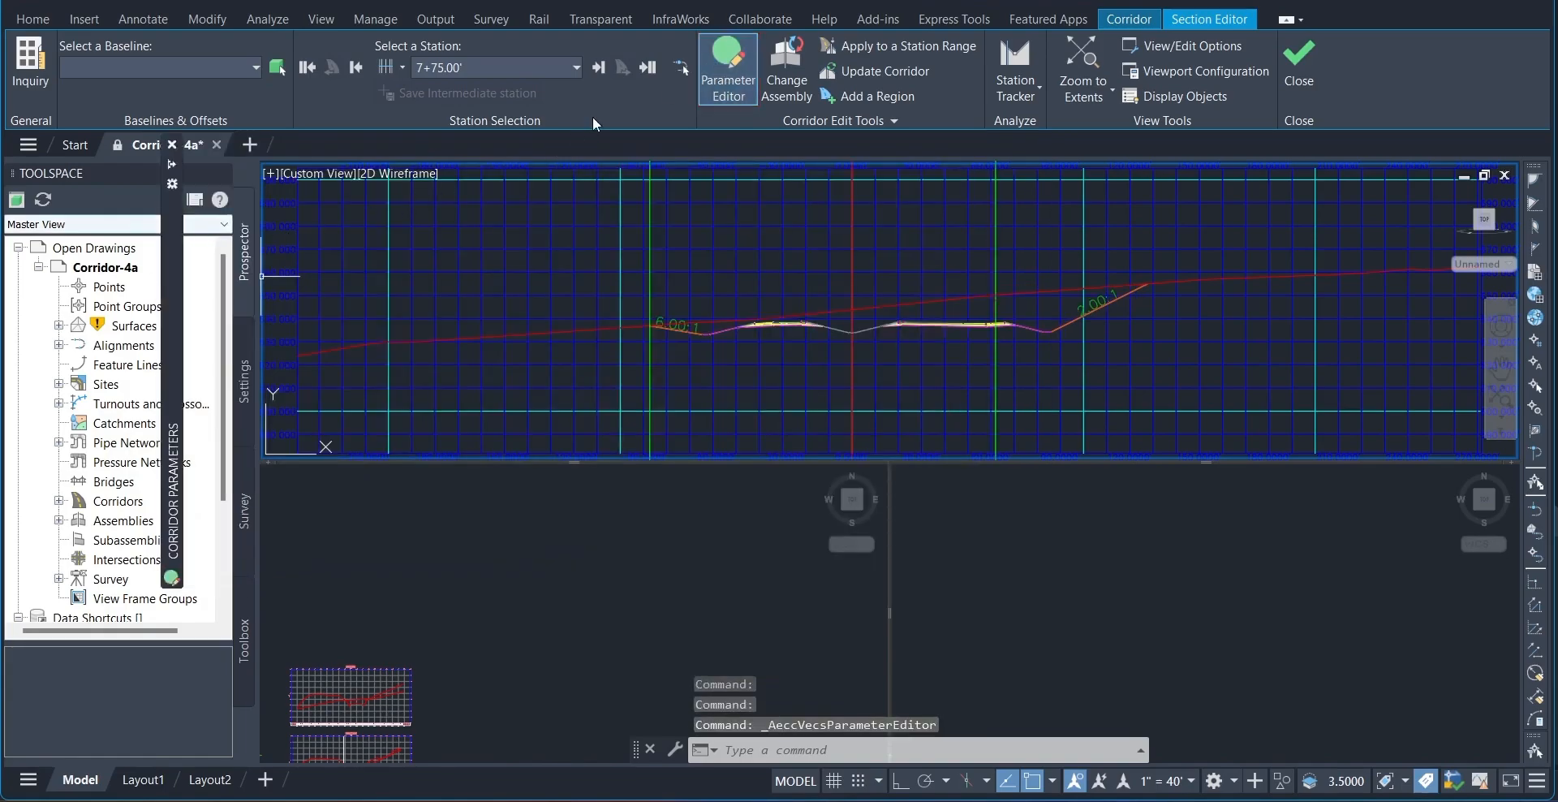
# Display the corridor's cross section at station 11+00.00'.
pyautogui.click(520, 66)
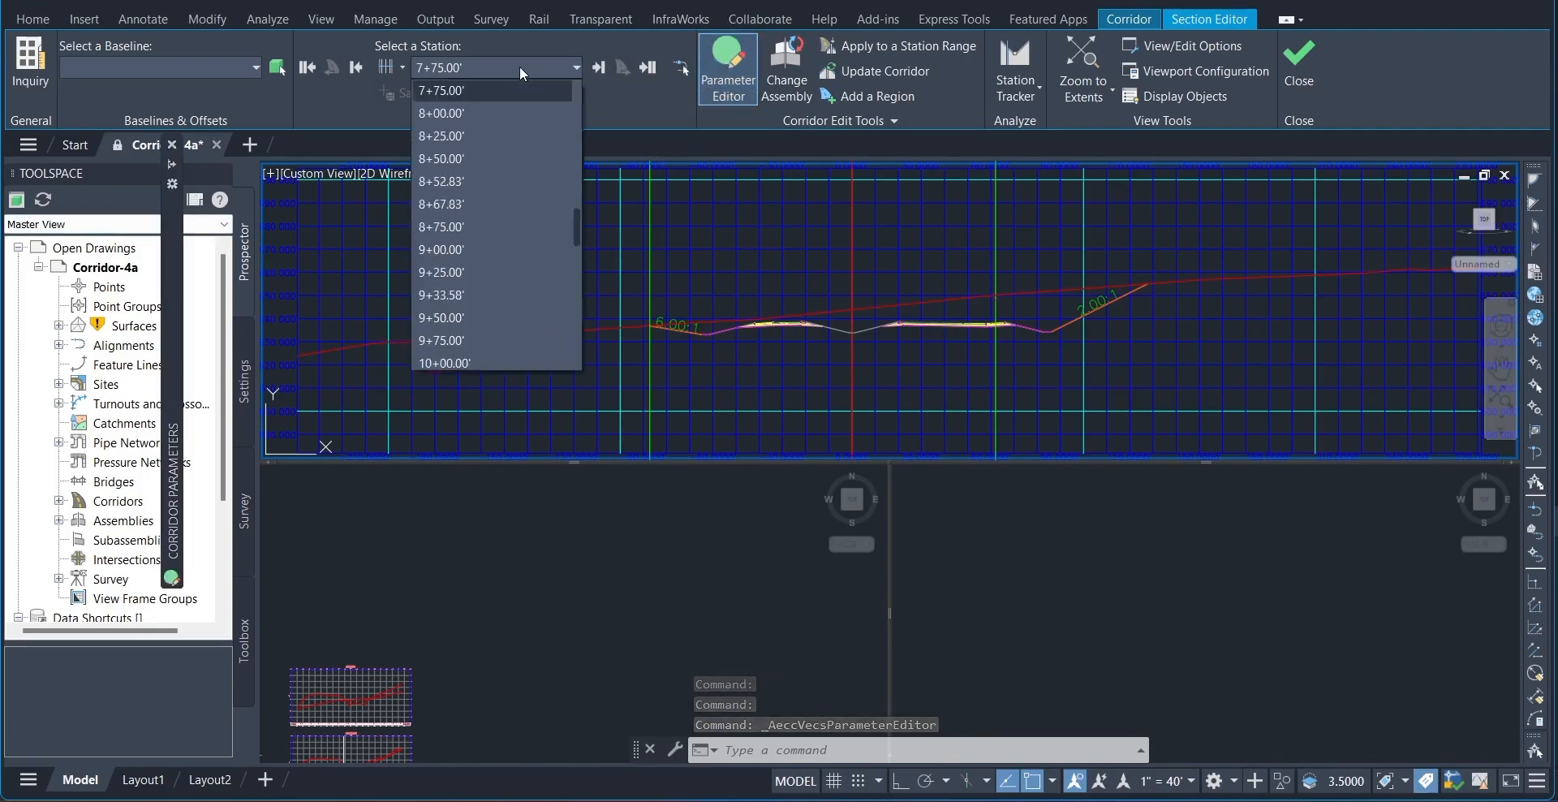
pyautogui.scroll(-2, 460, 349)
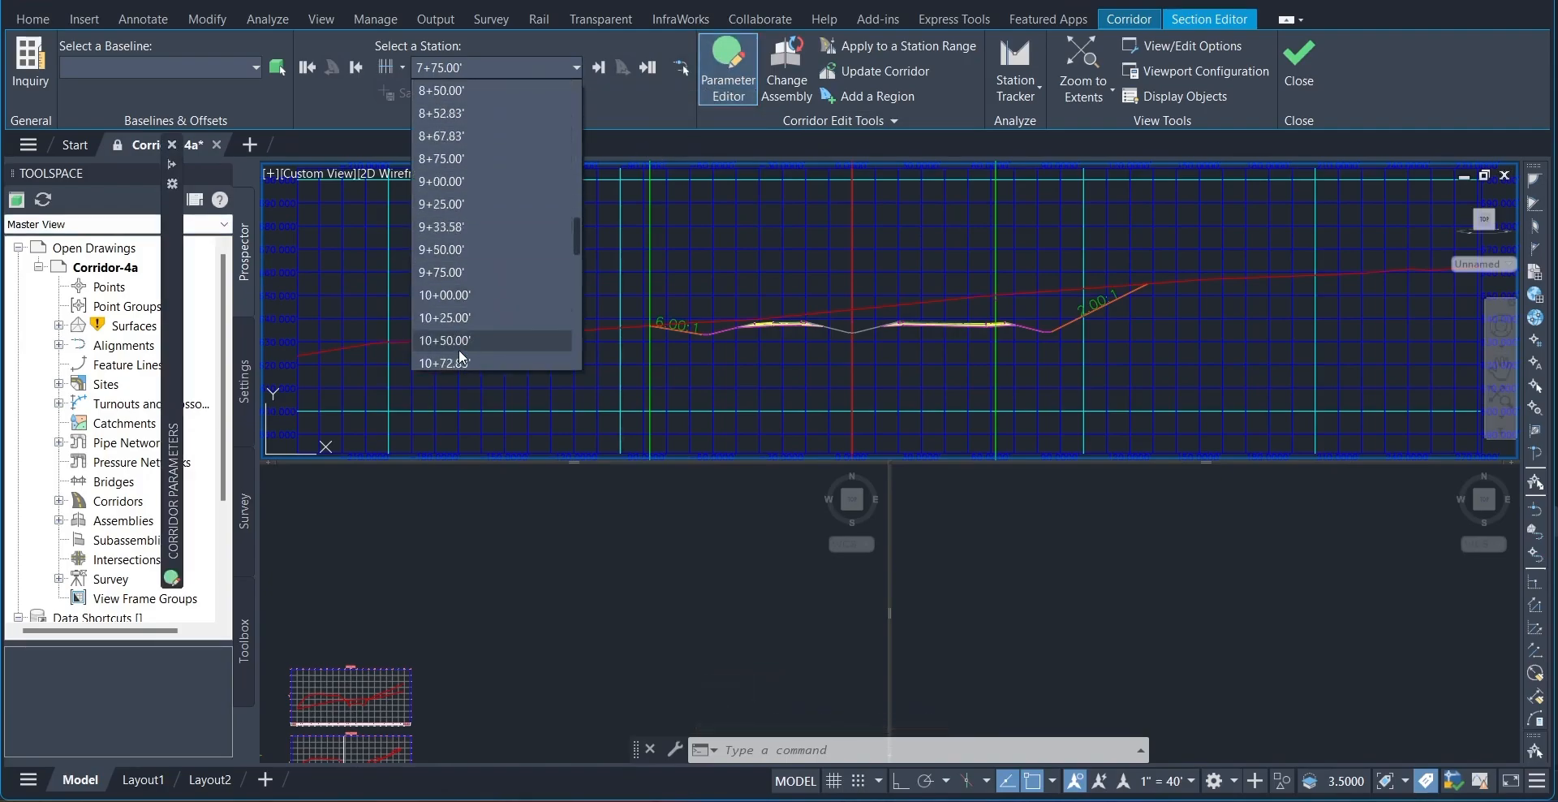
pyautogui.click(459, 344)
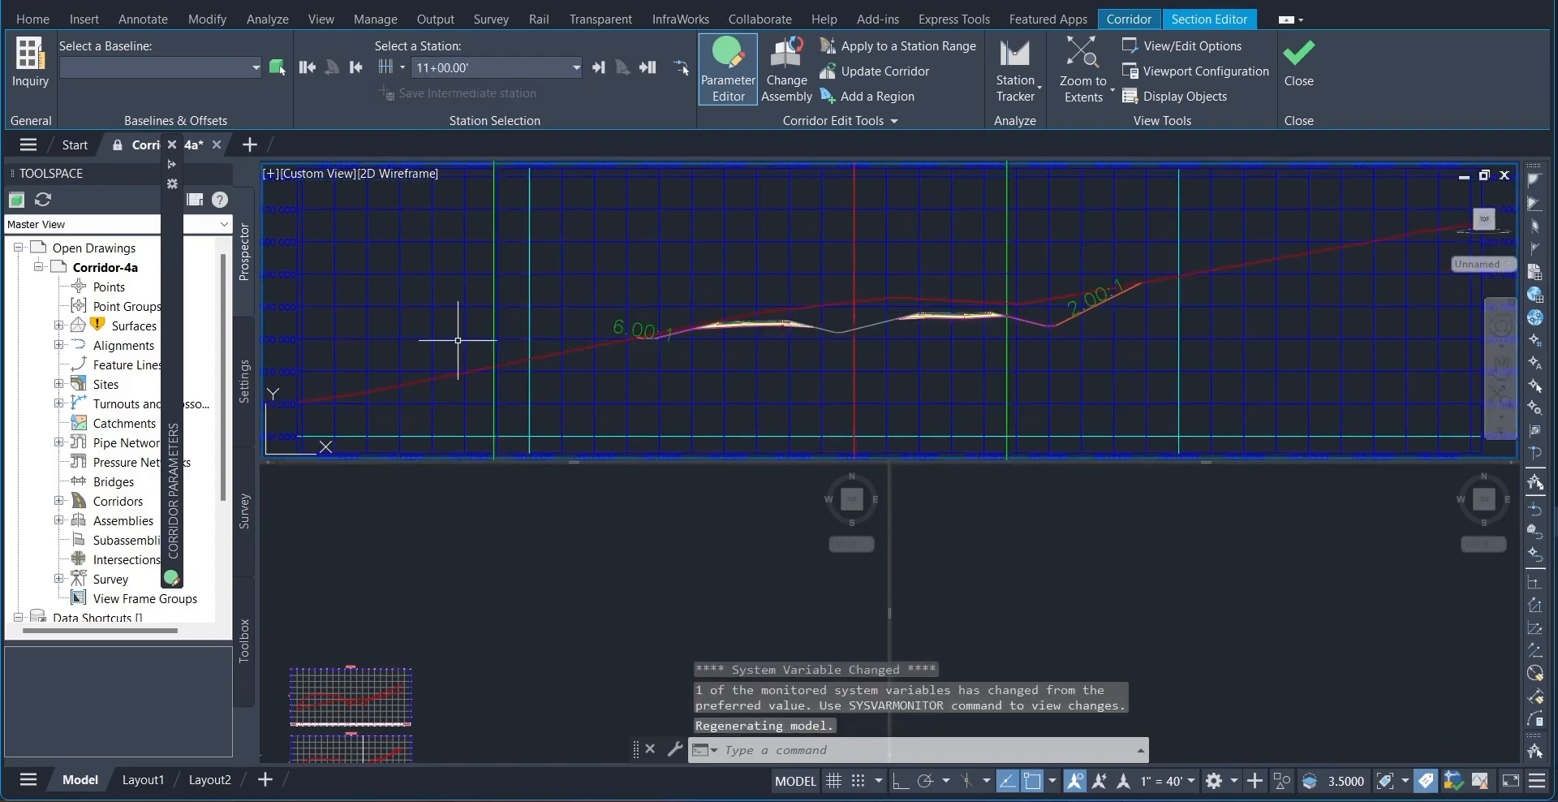